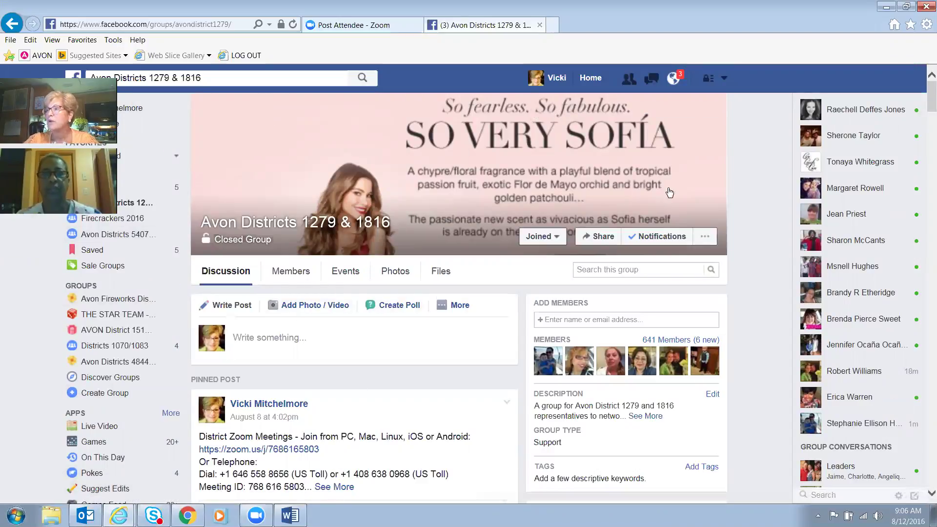
- Scroll up and down through the Avon Districts 1279 & 1816 group page
mouse_move(249, 233)
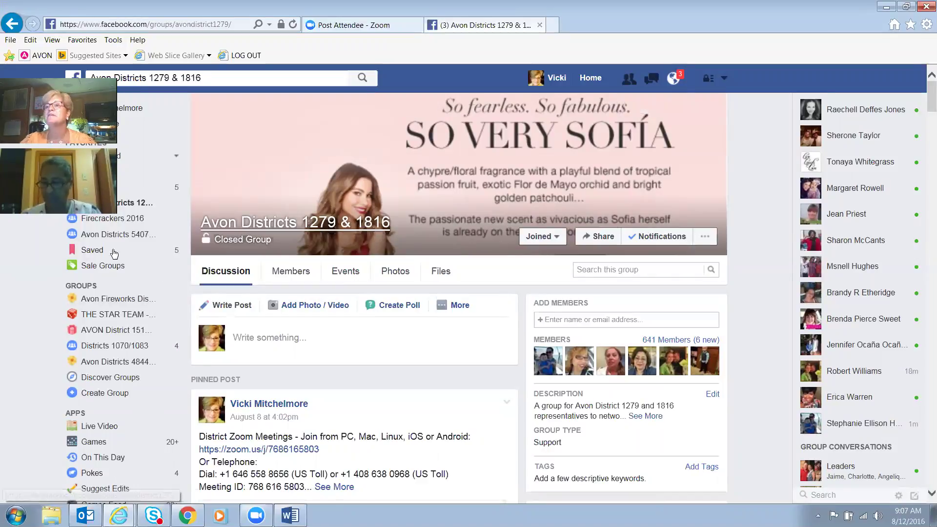
scroll(384, 330, "down", 5)
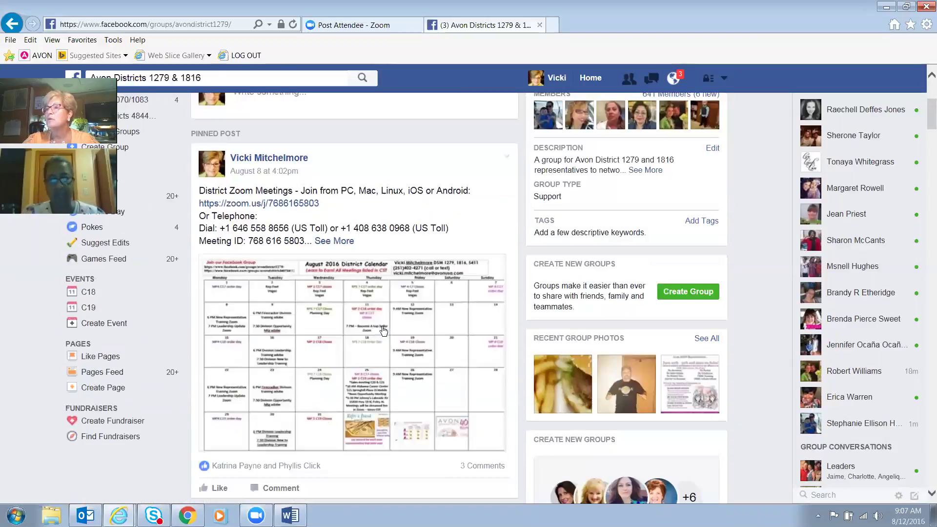
scroll(384, 331, "up", 2)
scroll(384, 331, "down", 5)
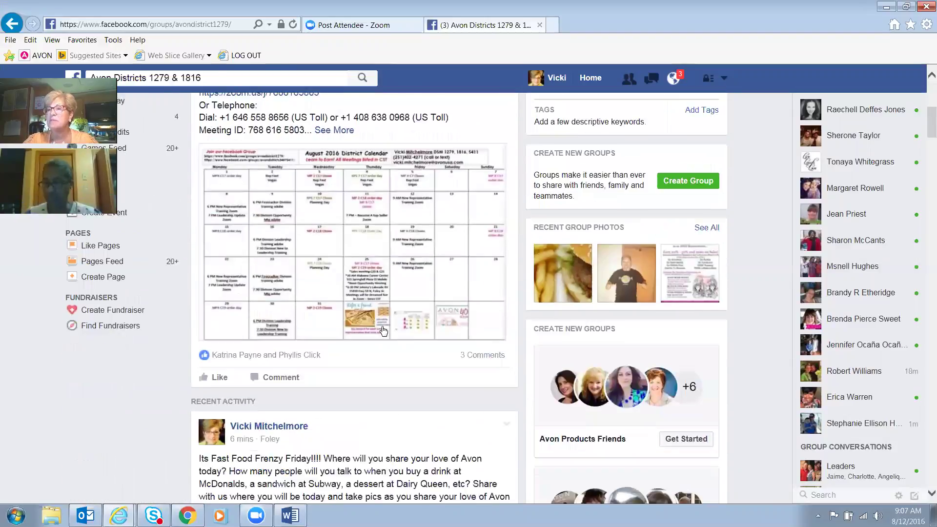
scroll(355, 267, "up", 1)
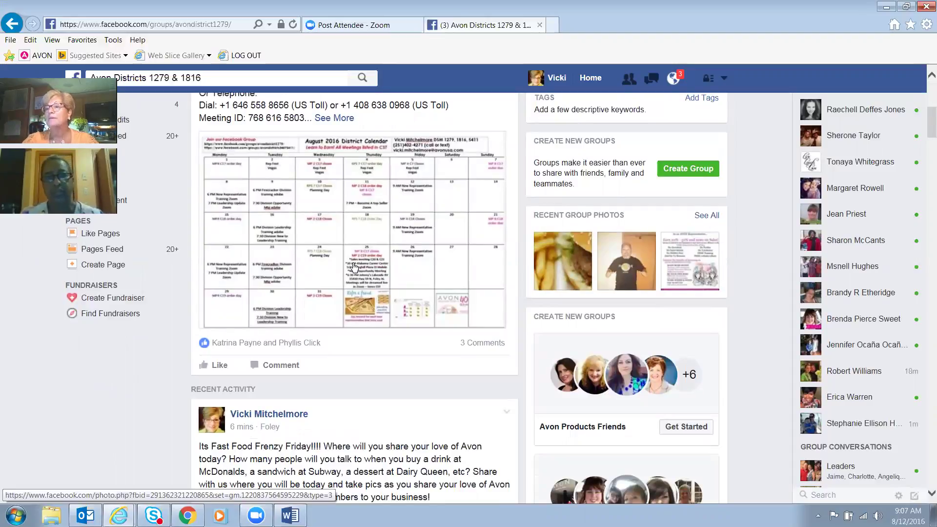
scroll(355, 267, "down", 2)
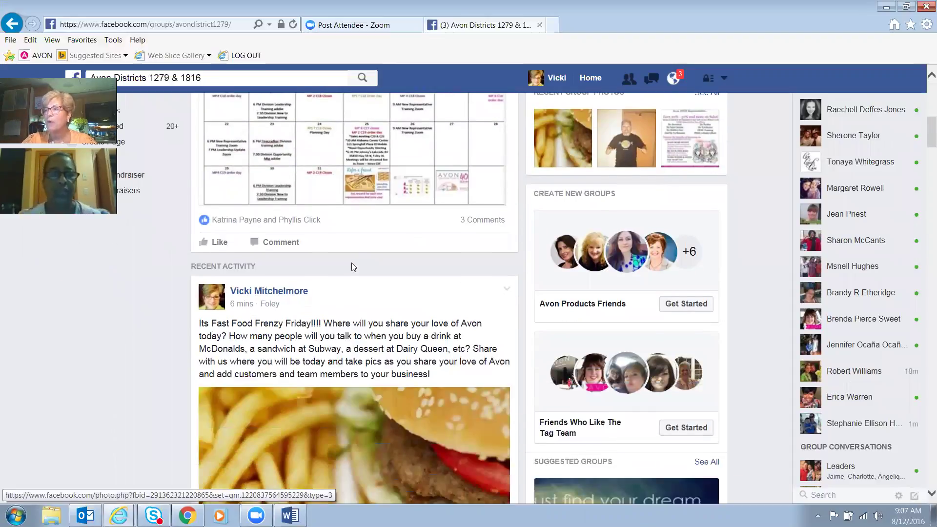
scroll(353, 267, "down", 8)
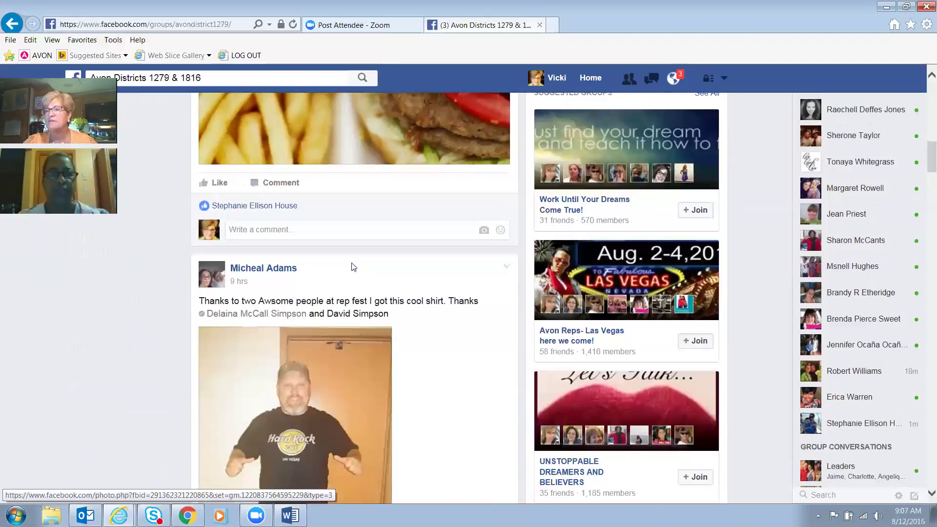
scroll(353, 267, "down", 2)
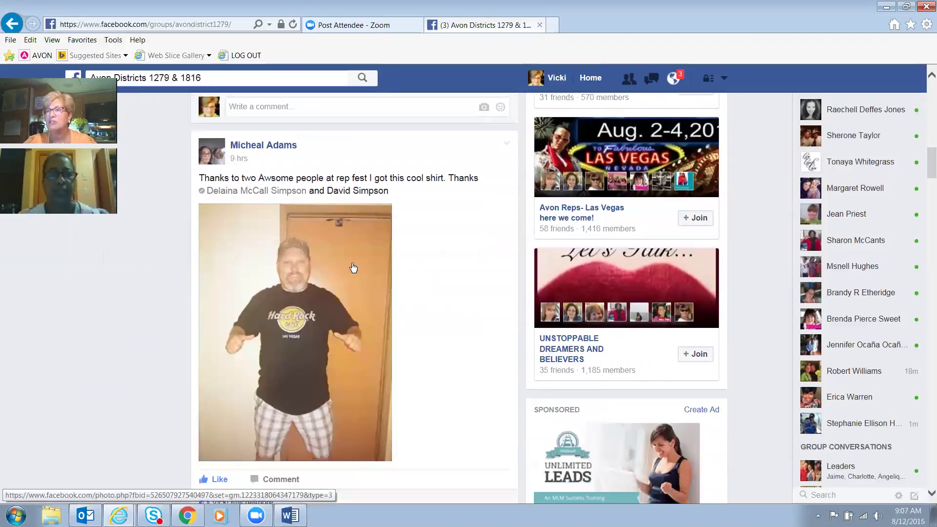
scroll(439, 282, "down", 3)
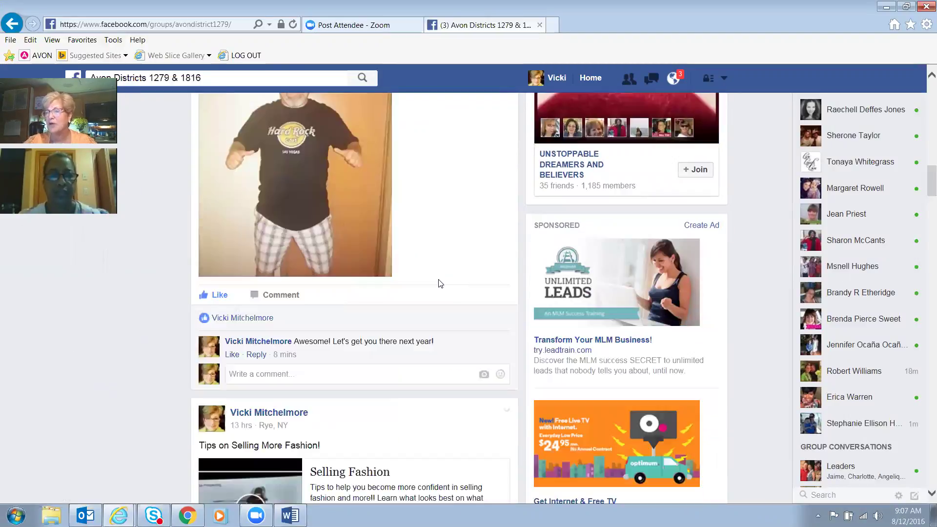
scroll(441, 284, "down", 4)
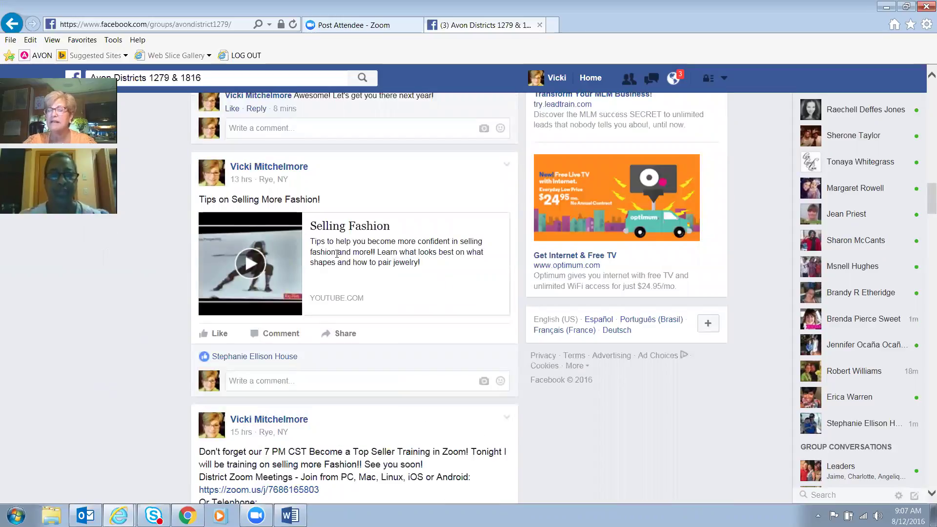
scroll(398, 326, "down", 4)
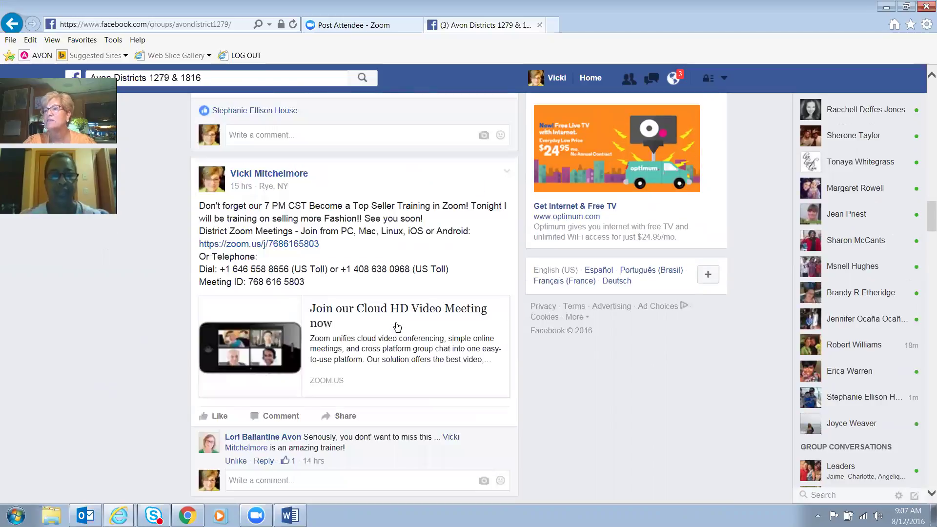
scroll(375, 350, "down", 3)
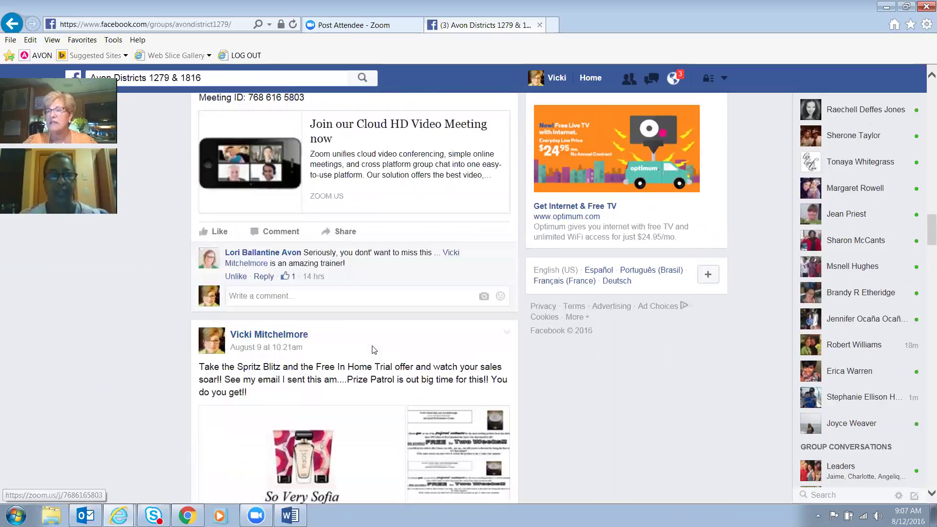
scroll(375, 350, "down", 2)
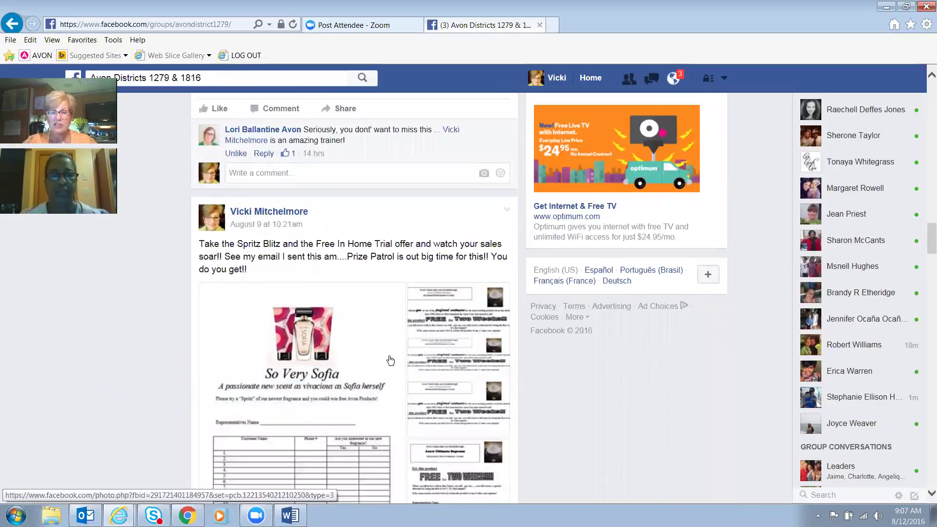
scroll(390, 360, "down", 5)
scroll(398, 349, "up", 11)
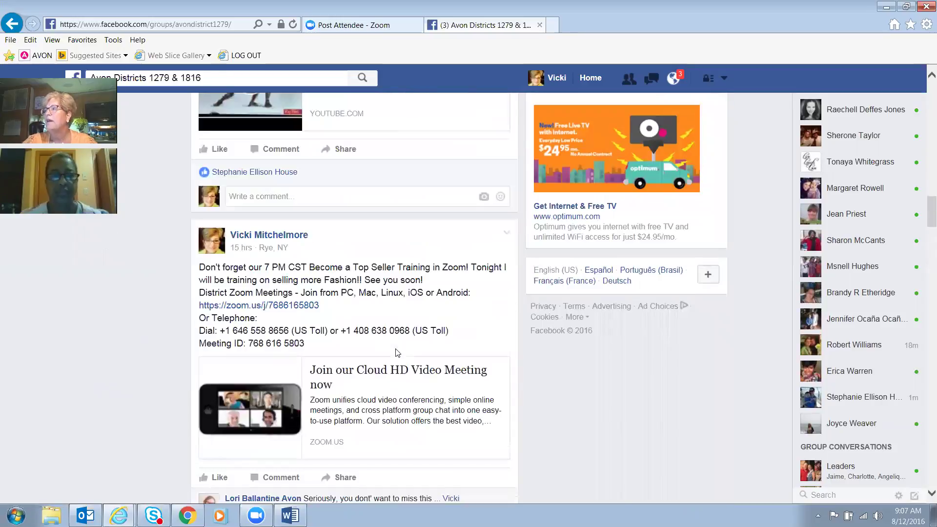
scroll(398, 352, "up", 9)
scroll(925, 144, "up", 1)
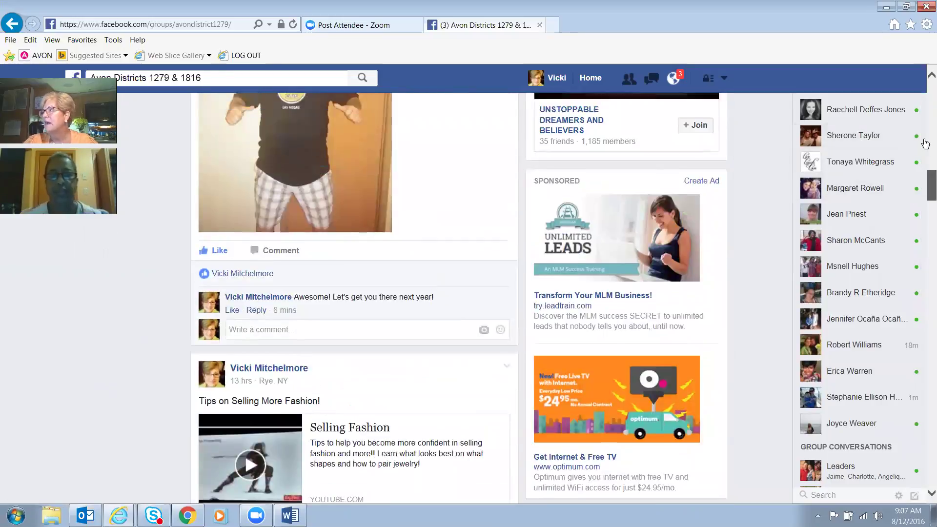
scroll(925, 144, "up", 15)
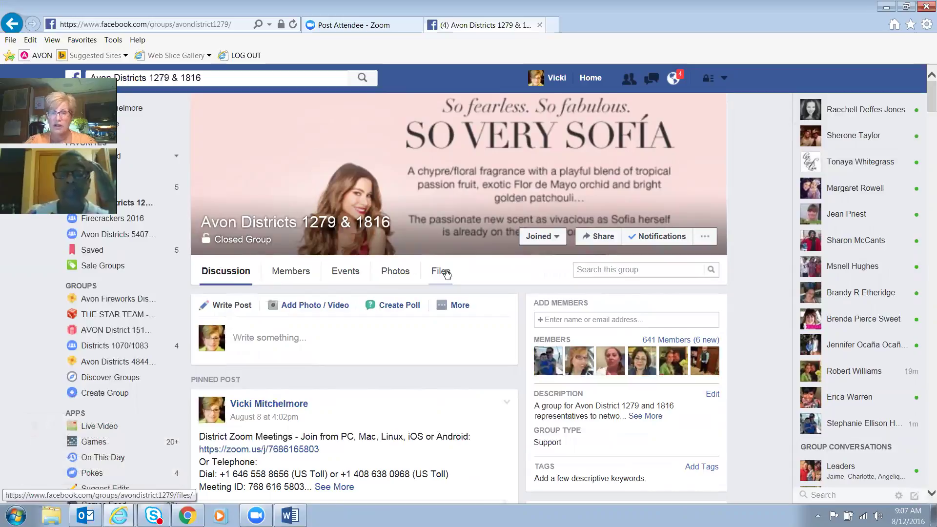
- Browse the group's Files list from Christmas in July Sale C16.pdf, then switch to Photos
left_click(447, 275)
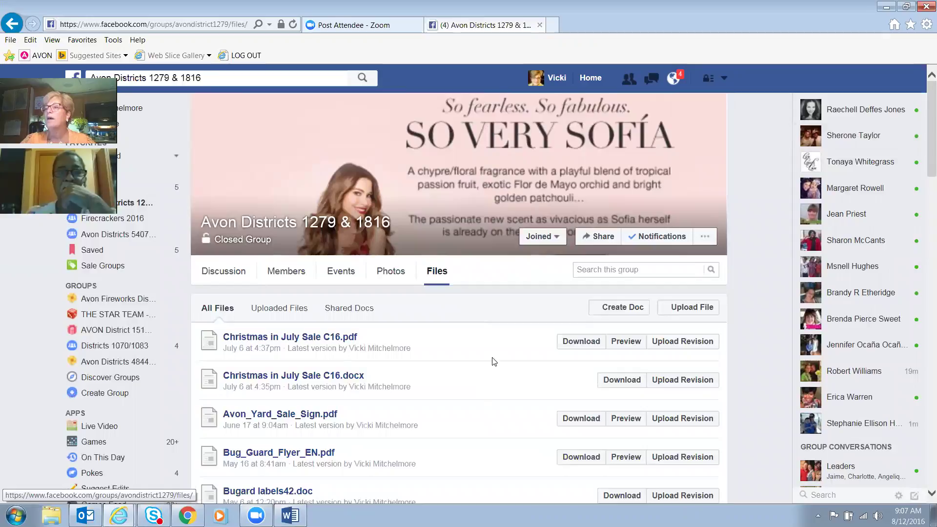
scroll(476, 391, "down", 3)
scroll(447, 315, "down", 3)
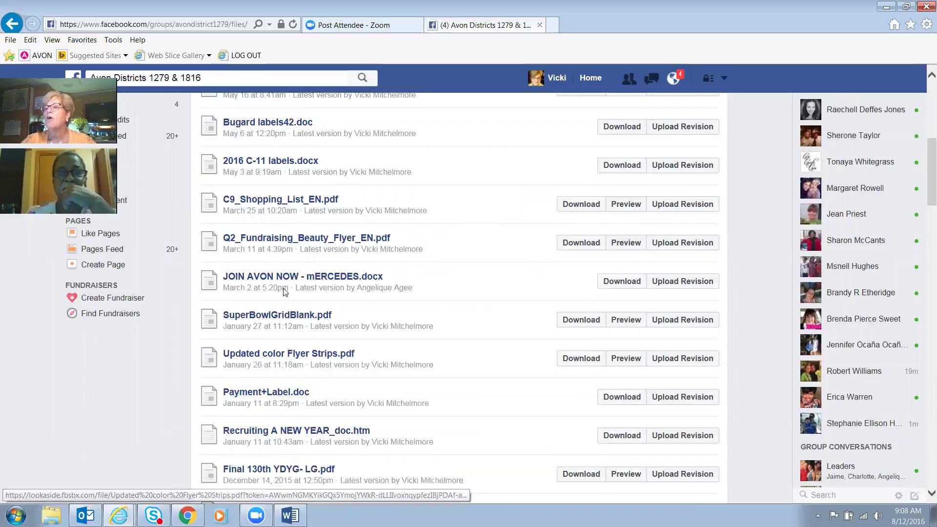
scroll(428, 328, "down", 3)
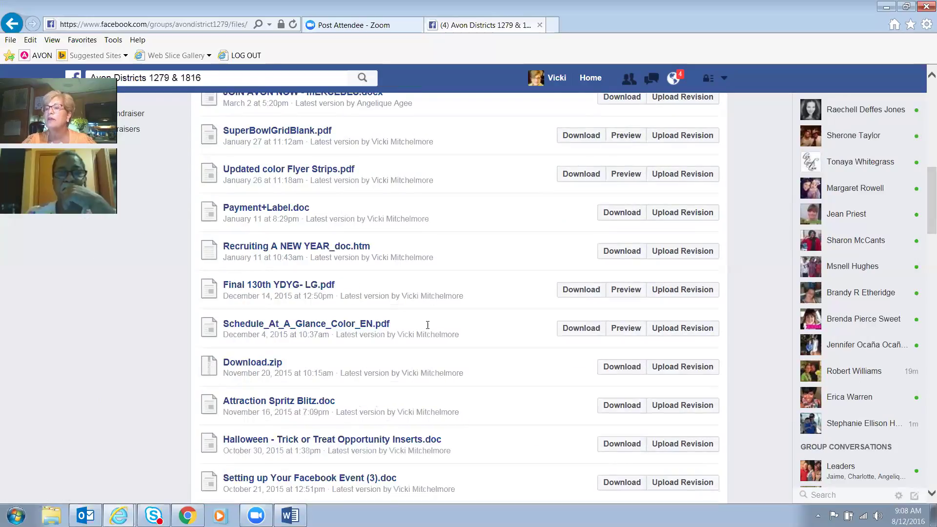
scroll(428, 328, "down", 2)
scroll(414, 387, "down", 9)
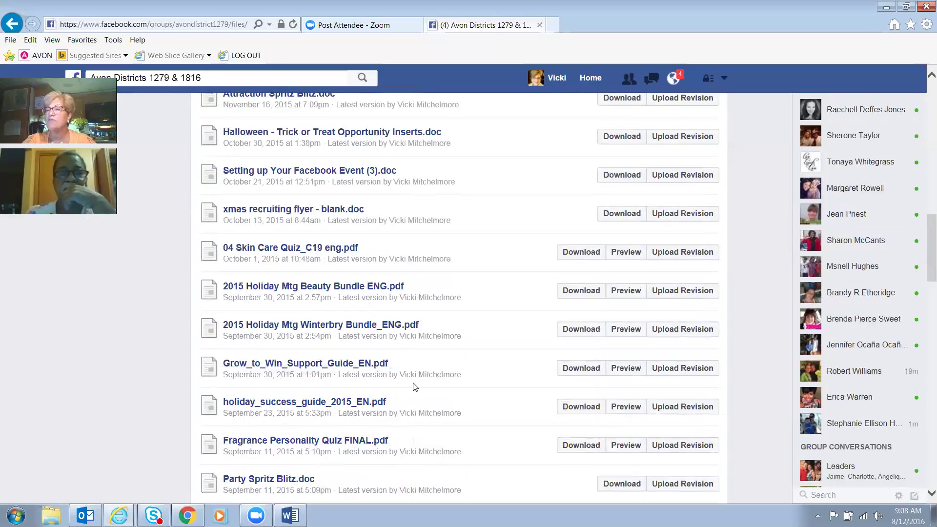
scroll(415, 387, "down", 1)
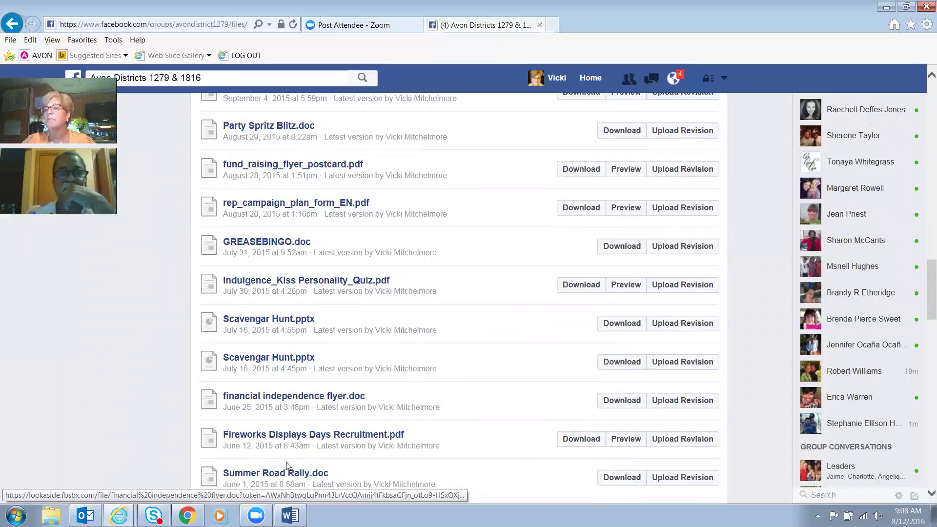
scroll(493, 317, "up", 9)
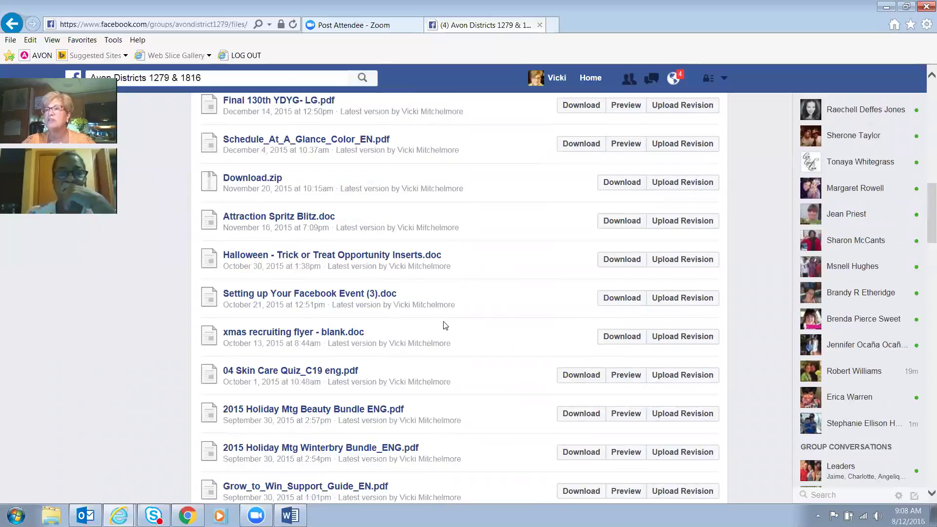
scroll(468, 247, "up", 4)
scroll(471, 249, "down", 5)
scroll(472, 249, "down", 20)
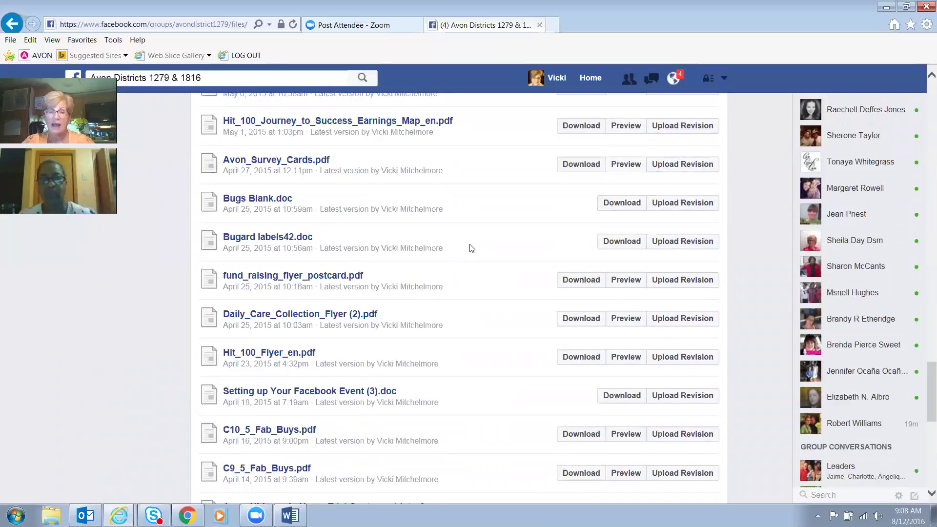
scroll(471, 249, "up", 19)
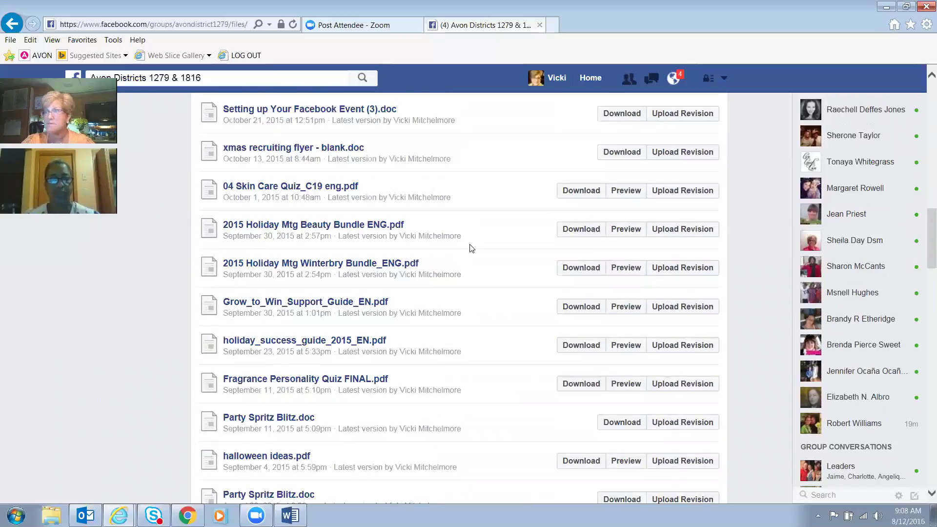
scroll(472, 249, "up", 6)
left_click_drag(925, 168, 924, 90)
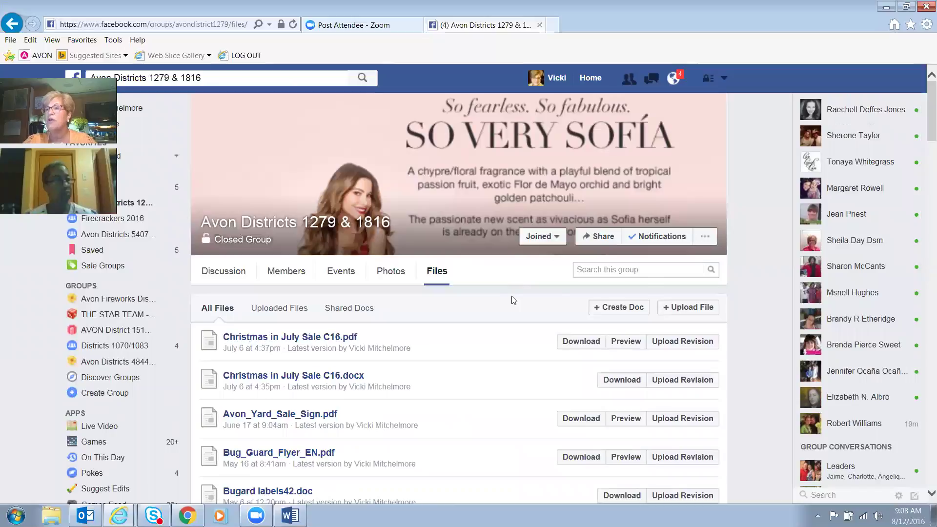
left_click(391, 272)
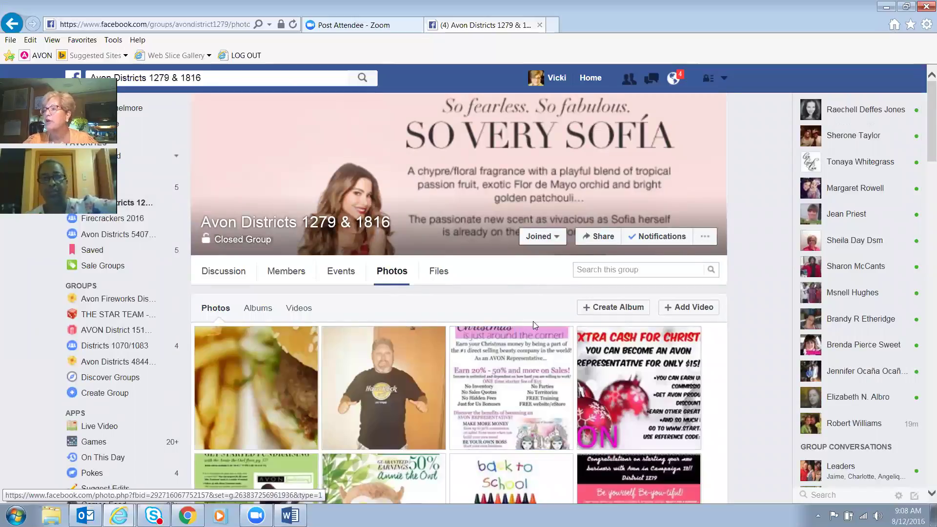
- Scroll through the group's photo grid of Christmas recruiting and back-to-school graphics
scroll(533, 321, "down", 5)
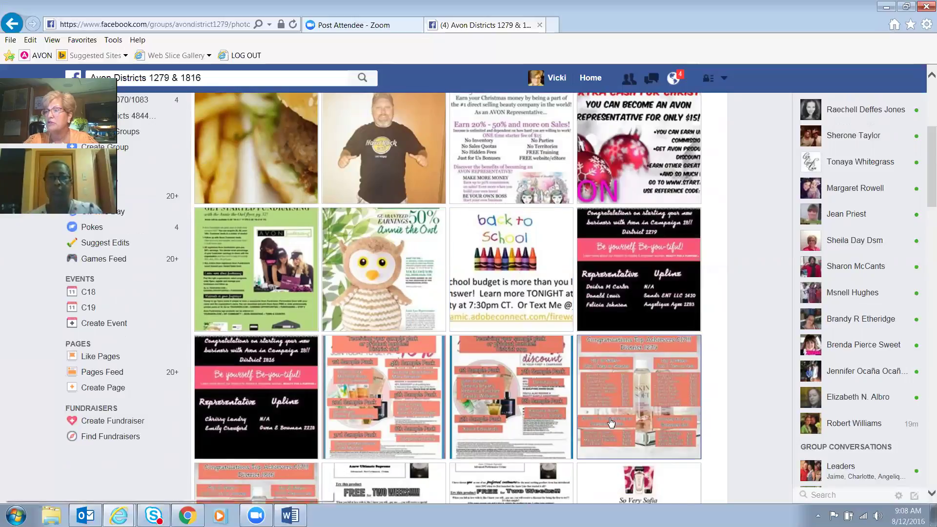
scroll(576, 367, "down", 5)
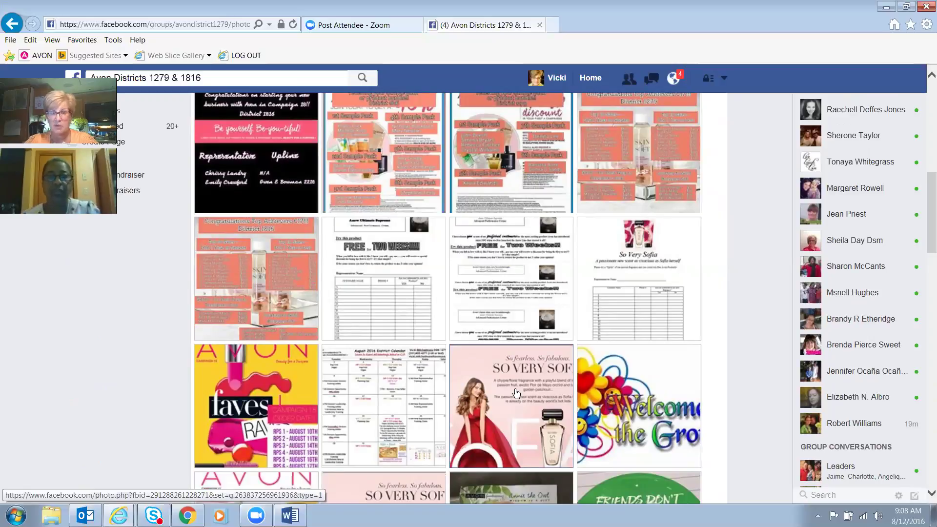
scroll(517, 392, "down", 3)
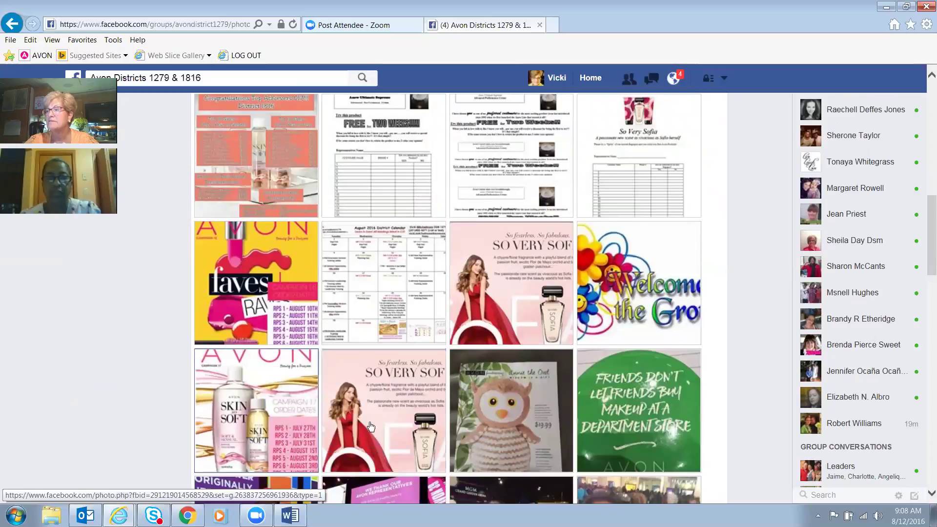
scroll(608, 404, "down", 9)
scroll(608, 405, "down", 3)
scroll(610, 390, "up", 11)
scroll(615, 373, "up", 7)
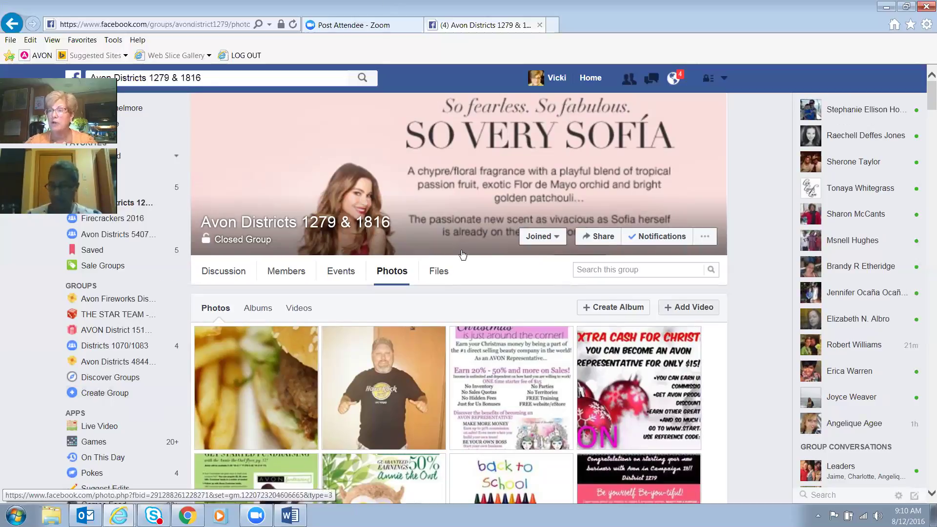
- Leave the group photos and open your own profile page from the left sidebar
scroll(521, 432, "down", 3)
scroll(520, 432, "down", 3)
scroll(329, 388, "up", 6)
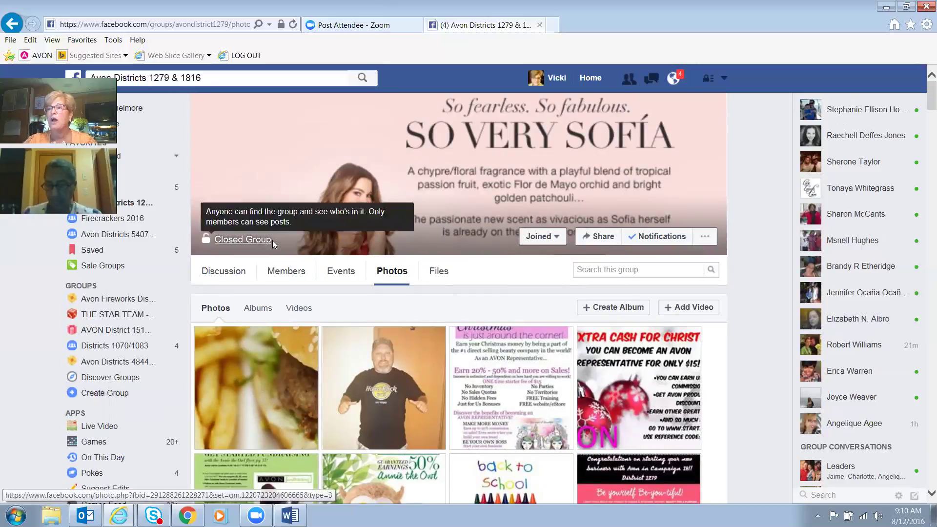
left_click(131, 108)
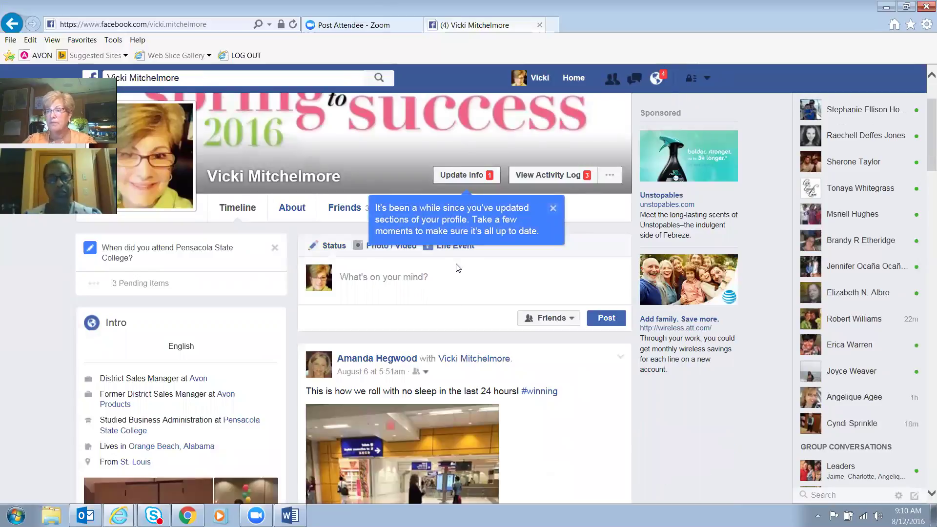
- Return from your profile to the Facebook home News Feed
scroll(458, 268, "down", 5)
scroll(467, 308, "down", 5)
scroll(466, 307, "up", 12)
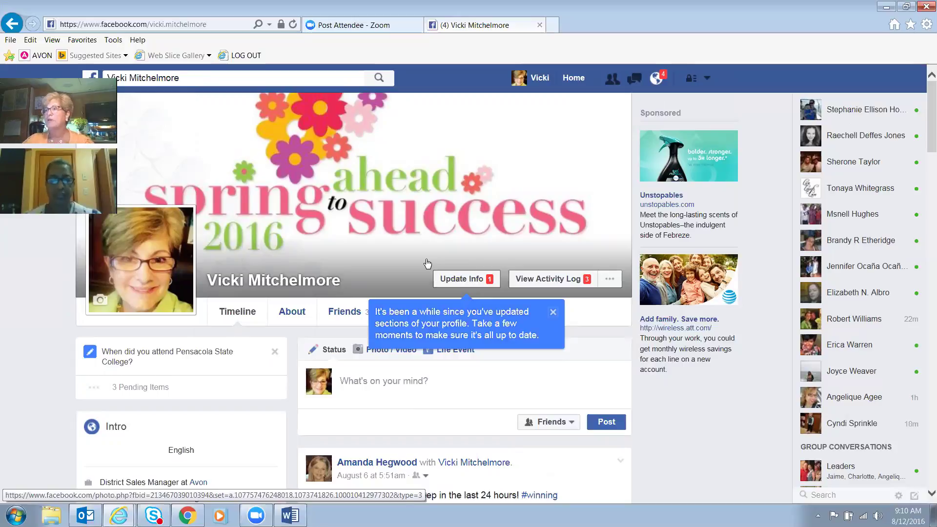
left_click(573, 77)
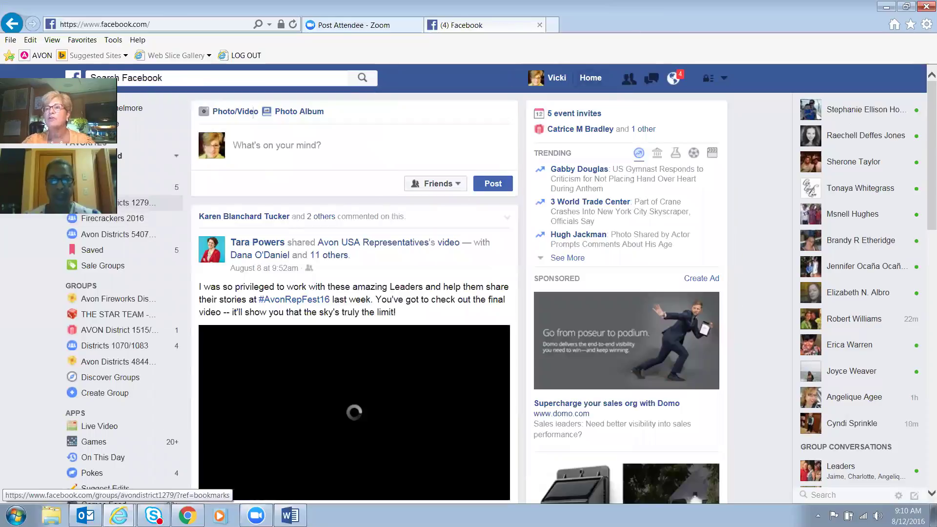
- Open the Avon Districts 1279 & 1816 group from the sidebar shortcuts
left_click(100, 204)
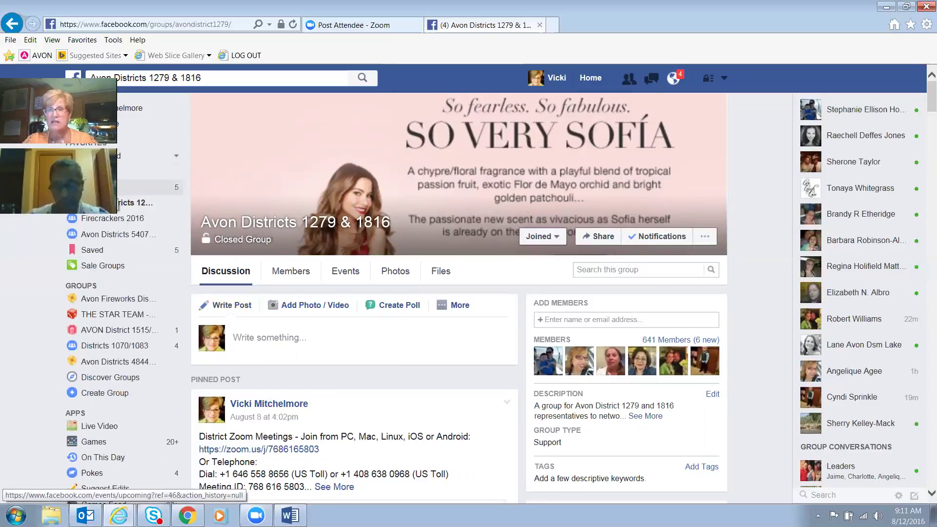
- Open the Events page showing upcoming C18 and C19 catalog events
left_click(98, 188)
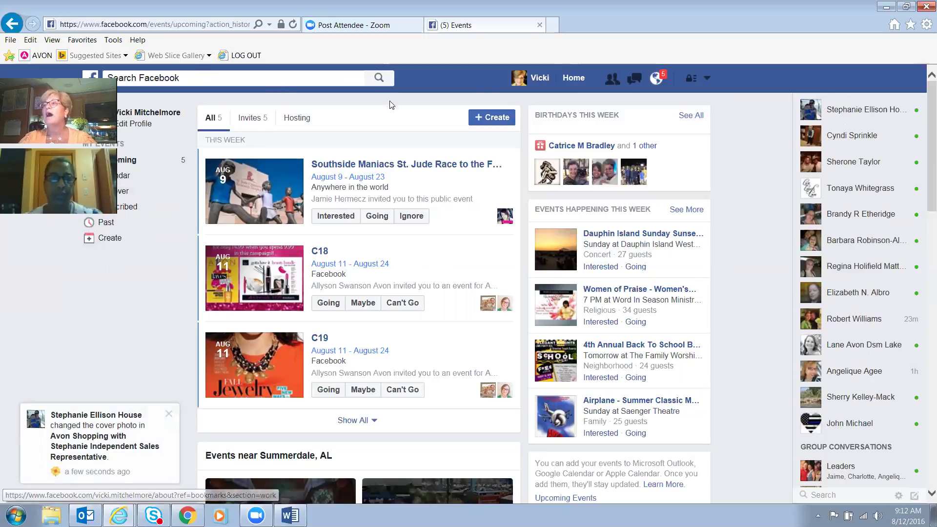
- Start a new private event named 'Carol's Avon Grand Opening'
left_click(494, 119)
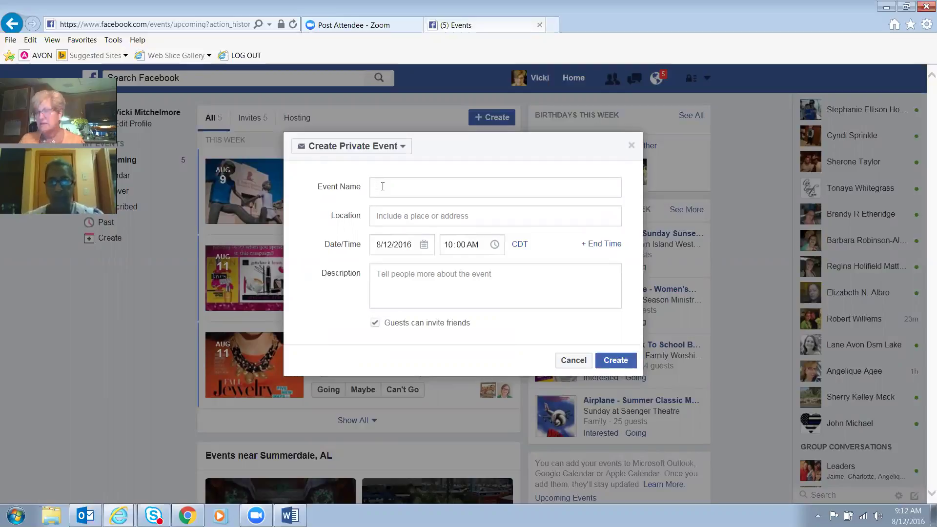
type("C")
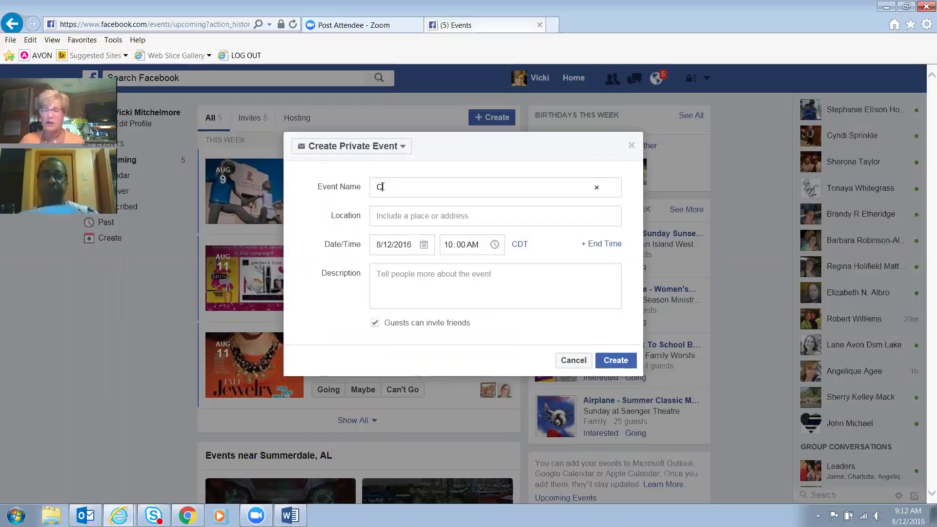
type("arol's G")
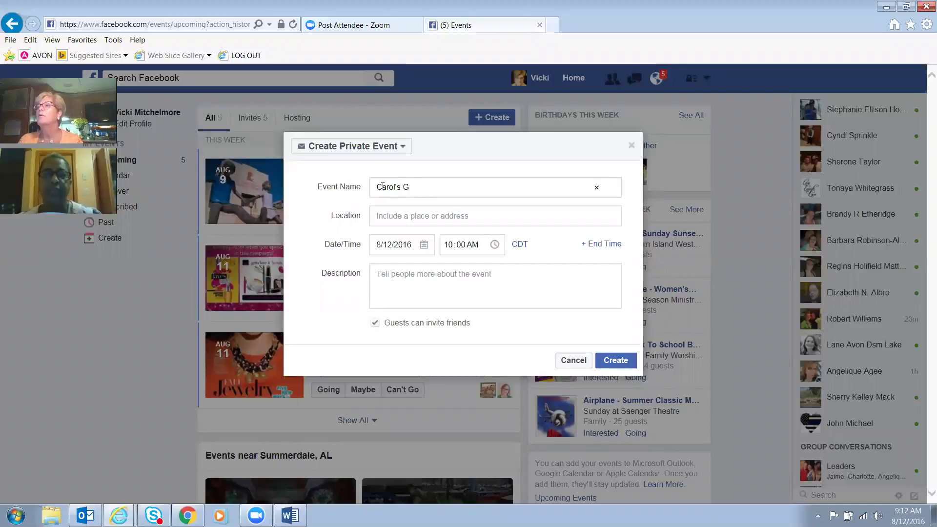
type("rand Open")
key("BackSpace")
key("BackSpace")
key("BackSpace")
key("BackSpace")
key("BackSpace")
key("BackSpace")
key("BackSpace")
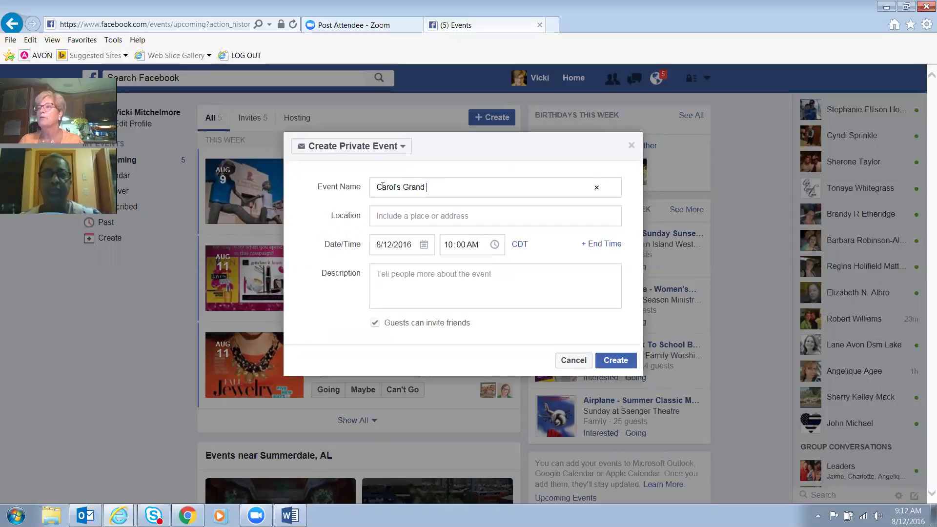
key("BackSpace")
key("BackSpace")
key("BackSpace")
type("Avon Grand Opening")
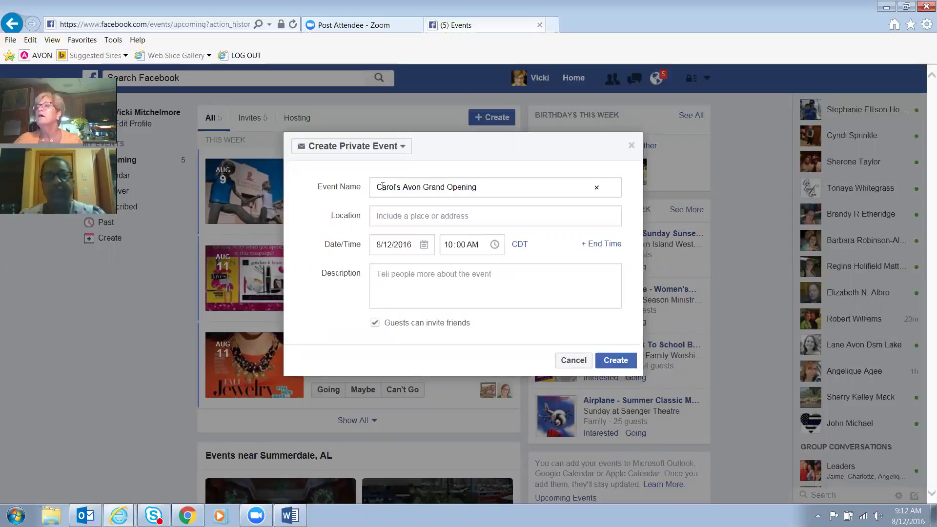
- Set the event location to 'Online, in Facebook, in your own home'
left_click(411, 219)
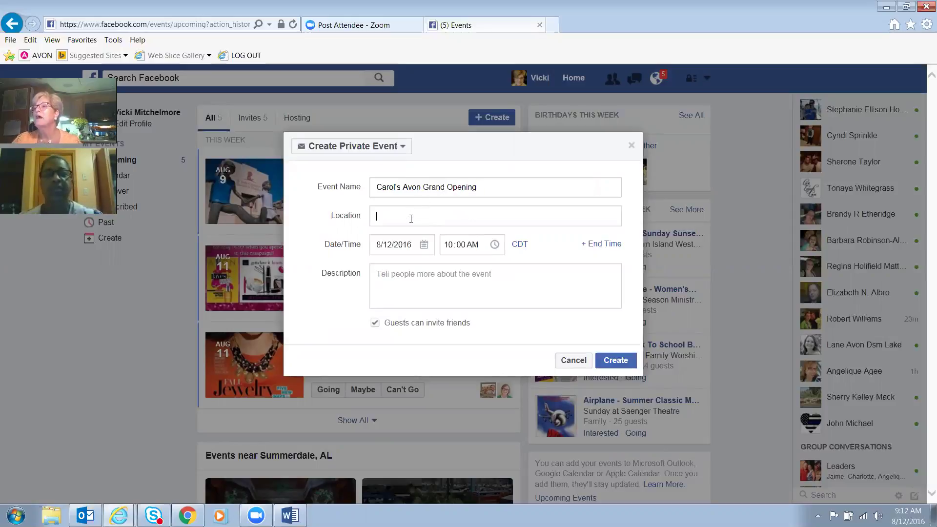
type("In")
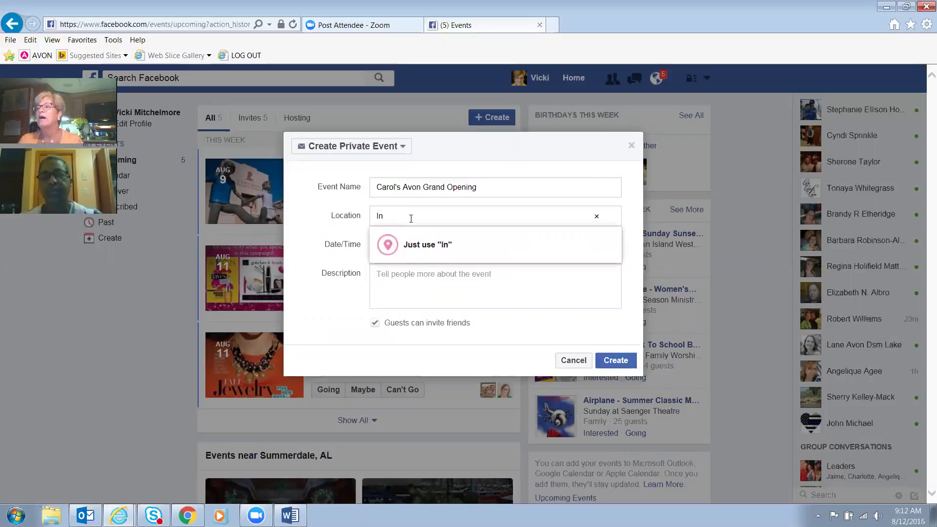
key("BackSpace")
key("BackSpace")
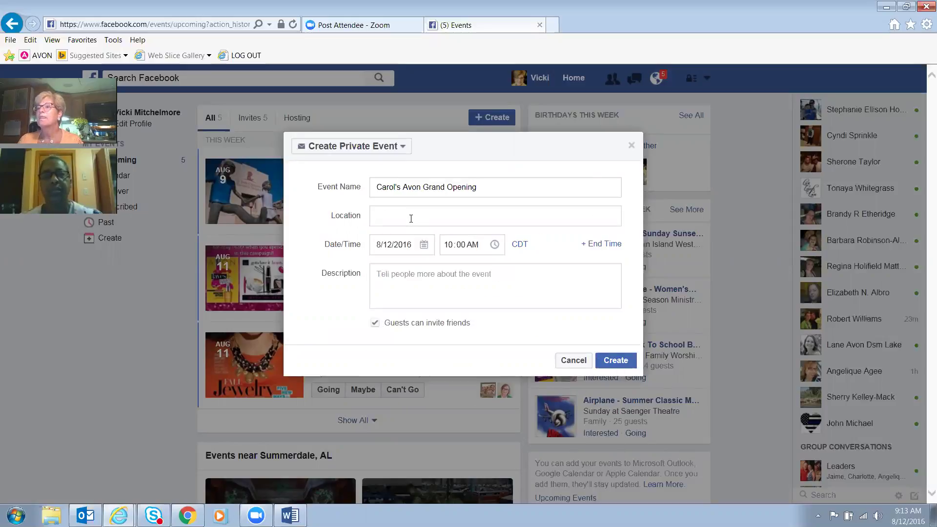
type("O")
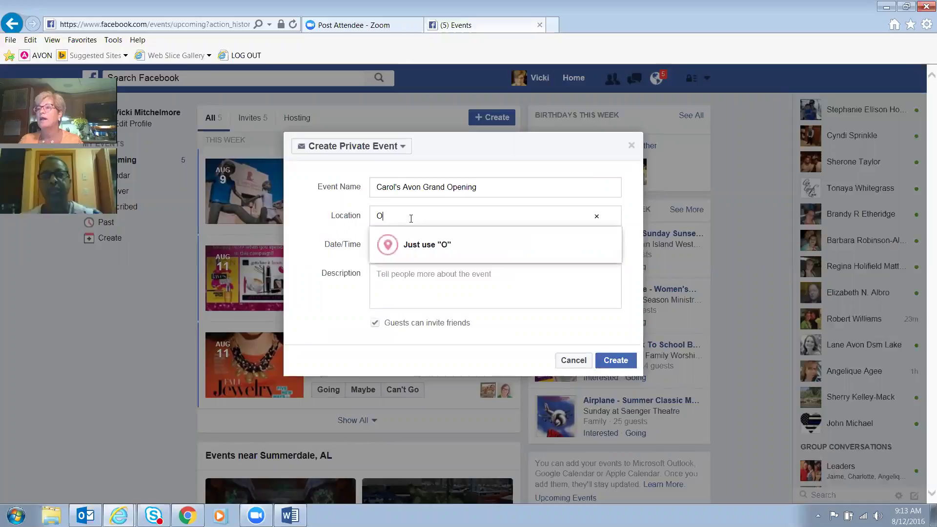
type("nline, i")
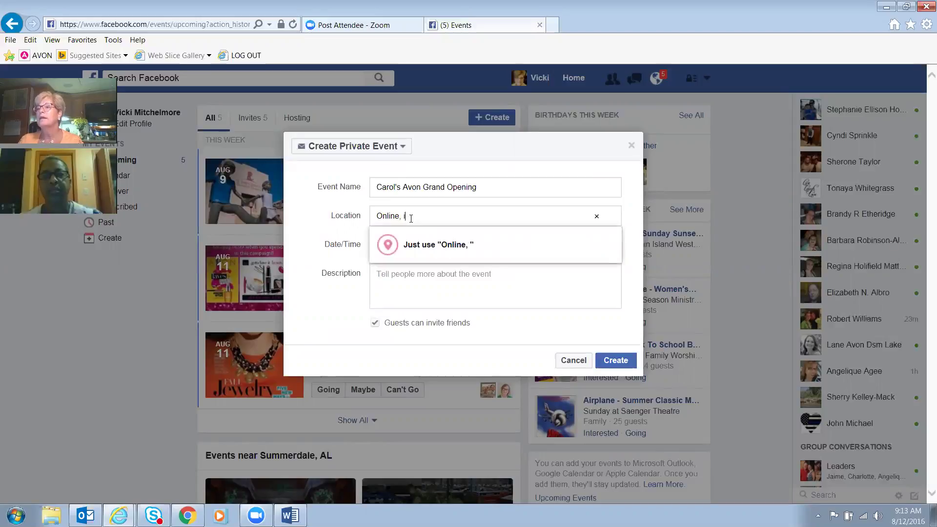
type("n Facebook")
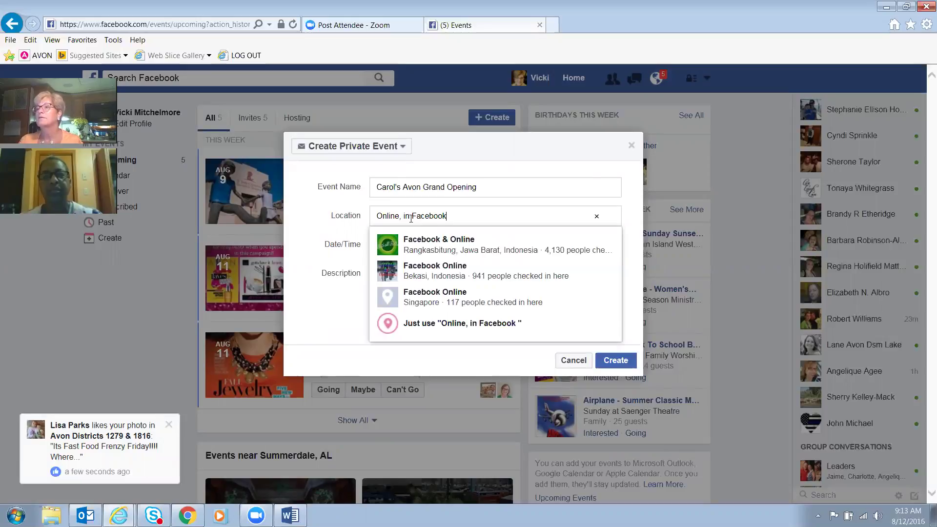
key("BackSpace")
type(", in your")
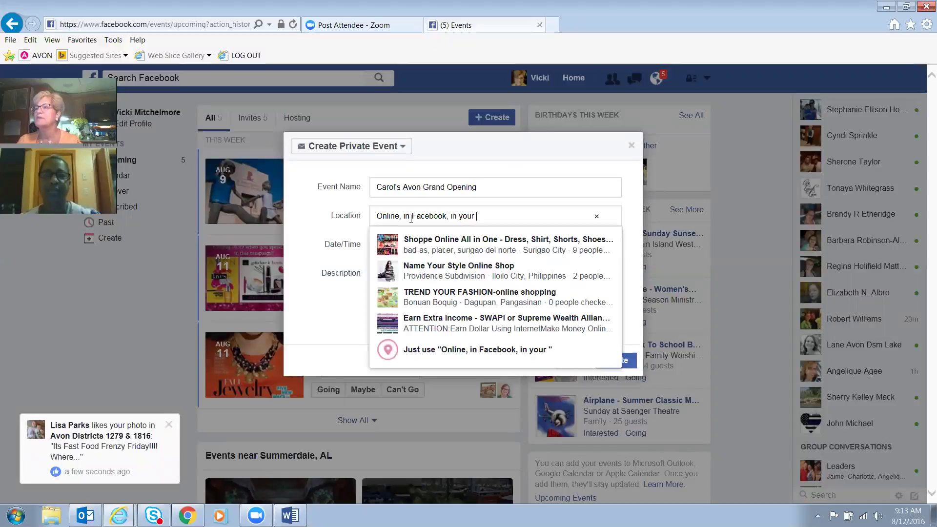
type(" ow")
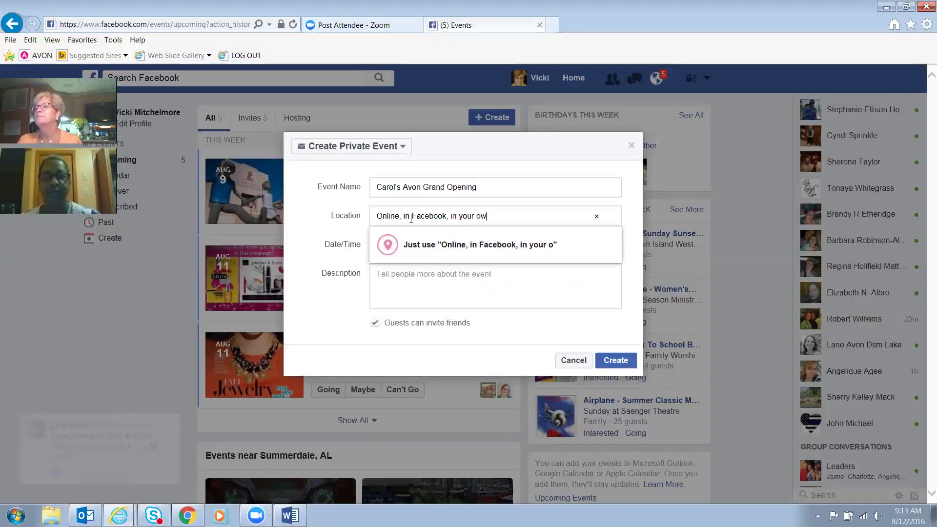
type("n home")
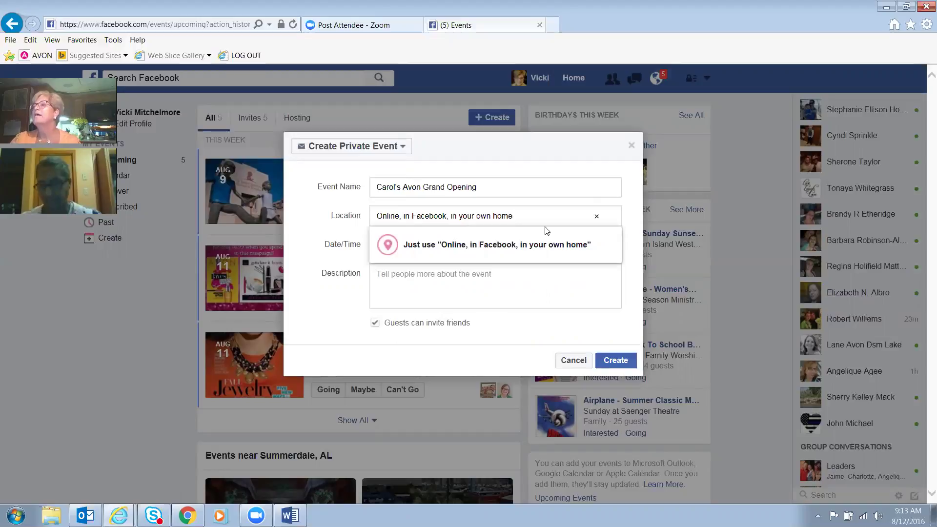
left_click(512, 245)
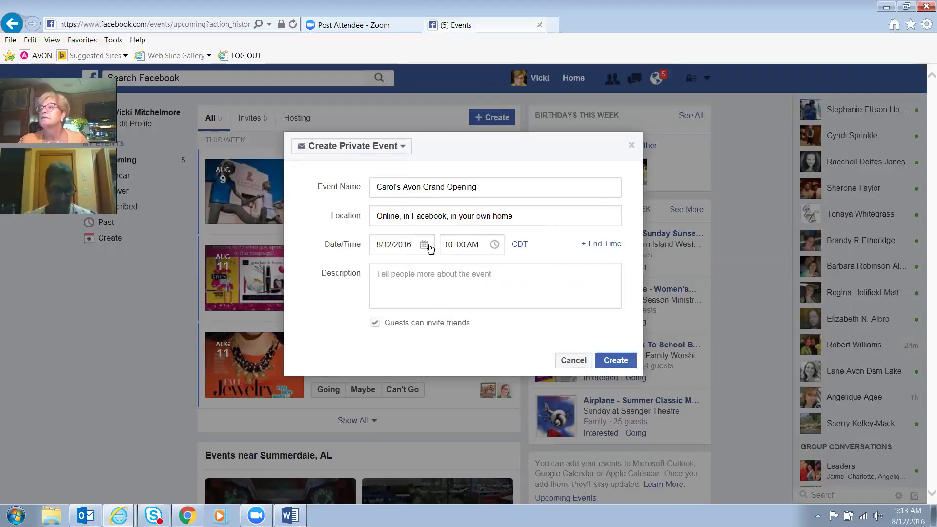
- Change the event date from 8/12/2016 to August 18, 2016
left_click(430, 248)
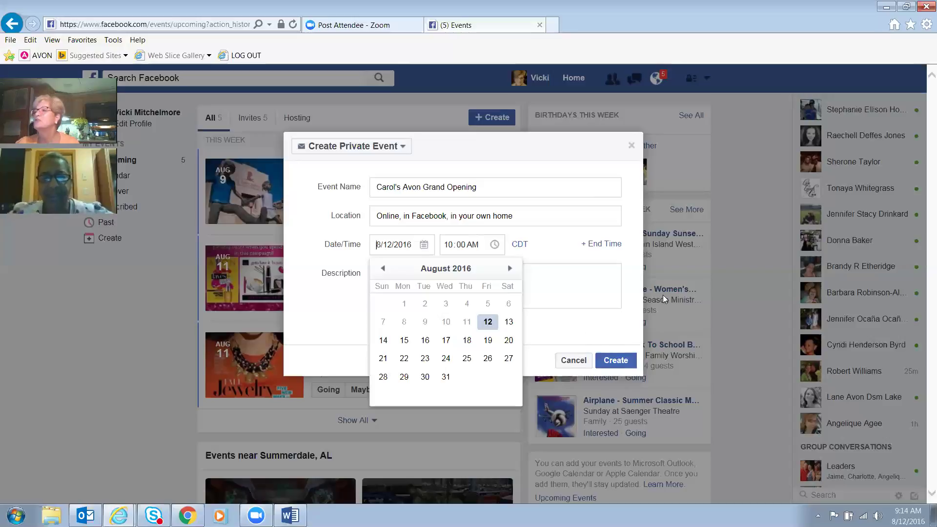
left_click(468, 343)
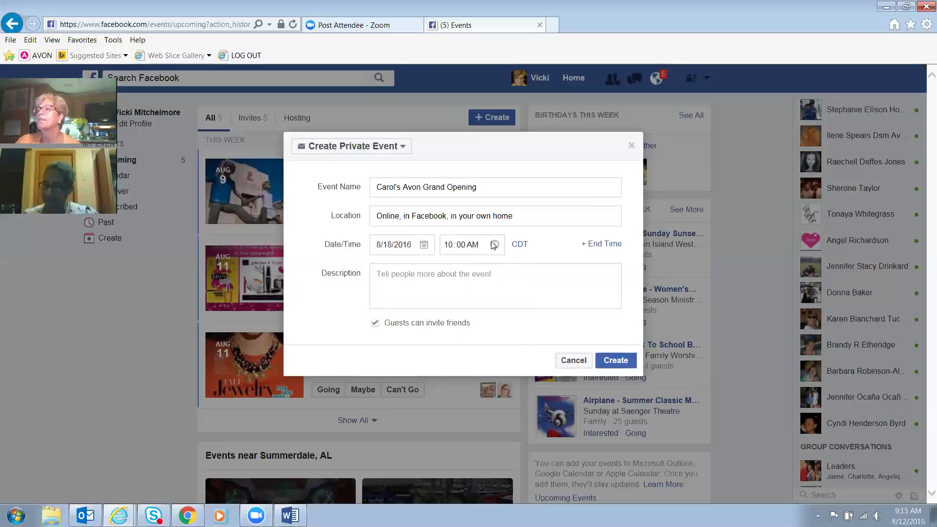
- Change the event start time from 10:00 AM to 8:00 PM
left_click(469, 245)
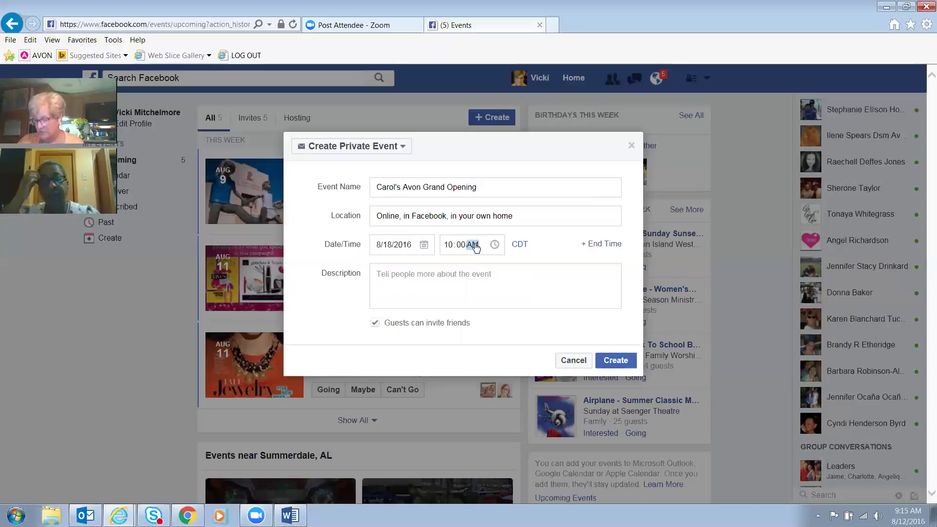
key("p")
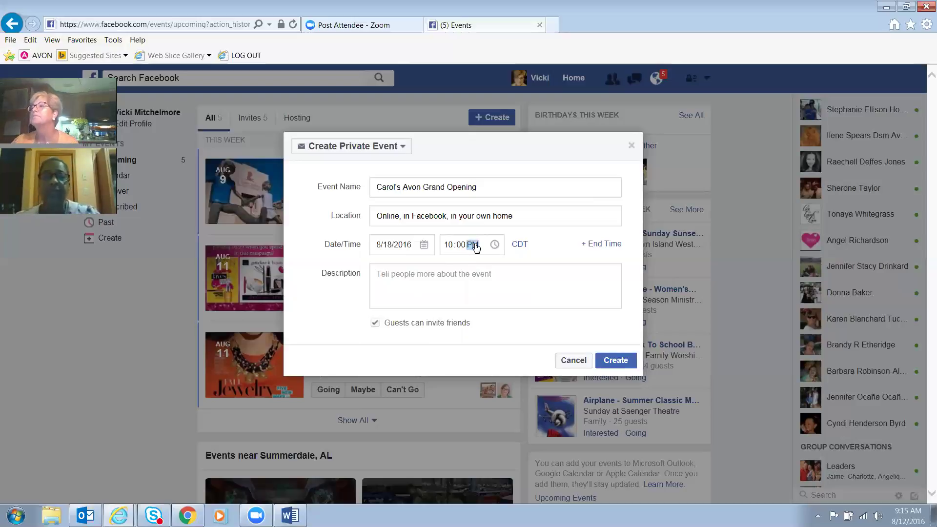
left_click(453, 247)
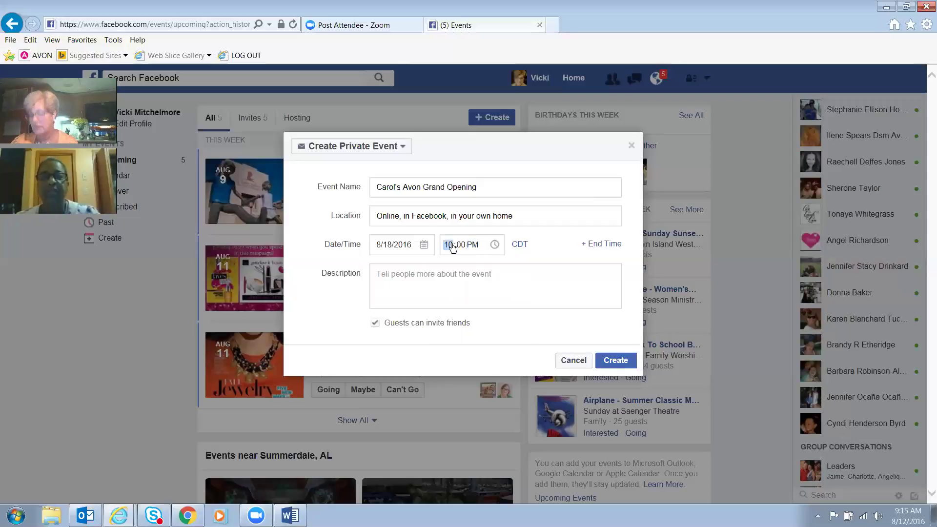
type("8")
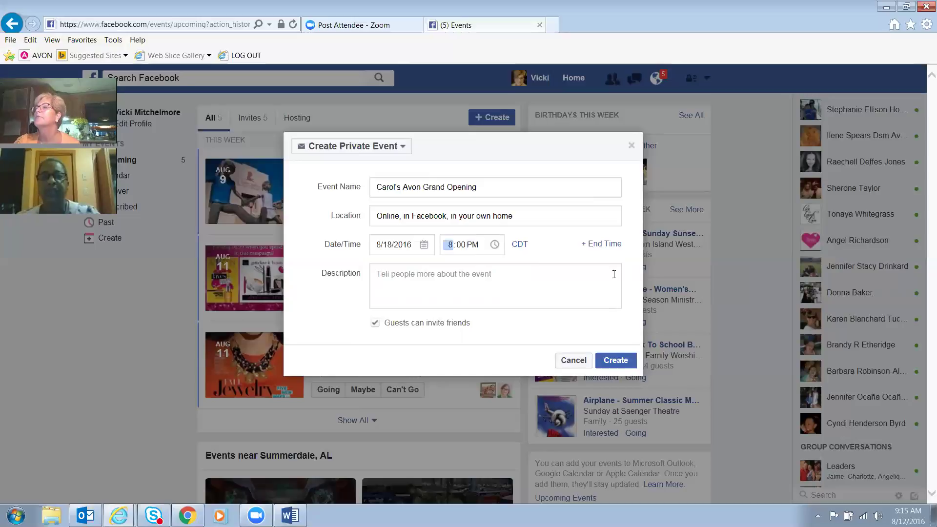
left_click(438, 280)
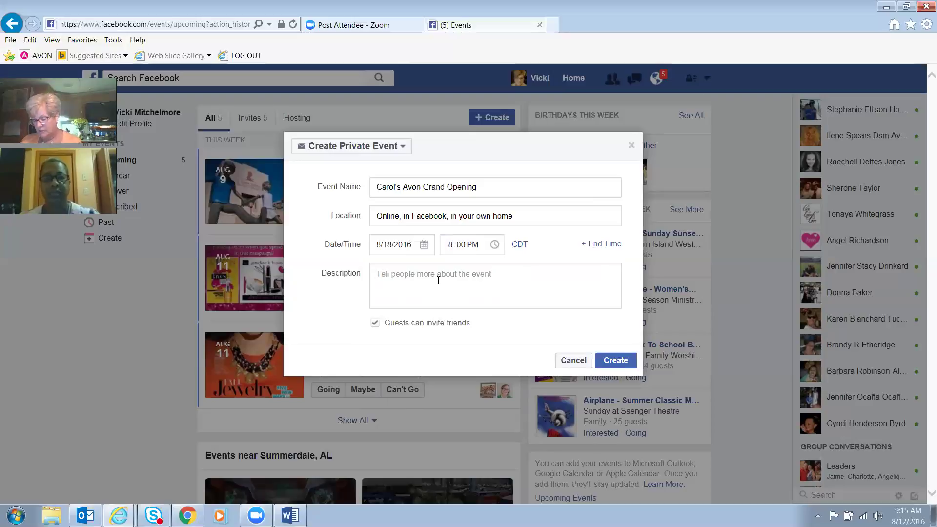
- Write a description welcoming guests to the Avon store, ending 'Invite your friends'
type("S")
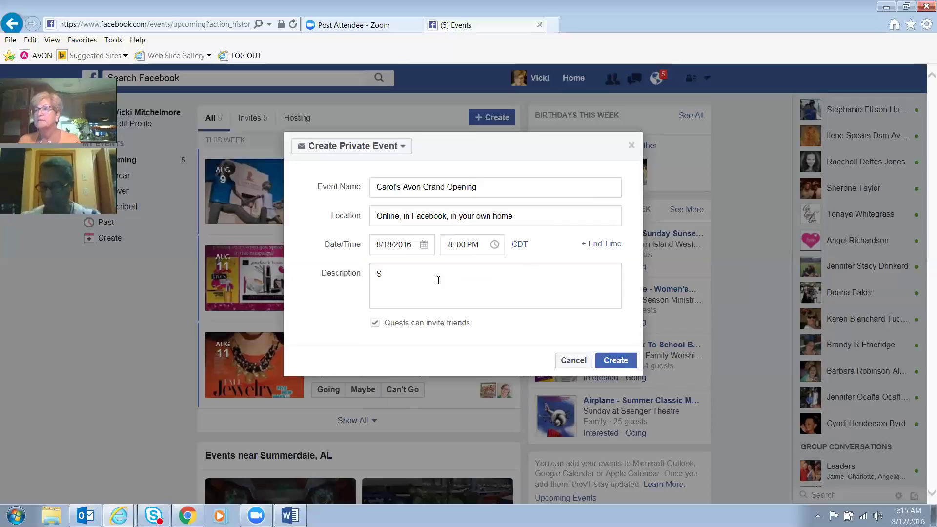
key("BackSpace")
type("Welcome to ")
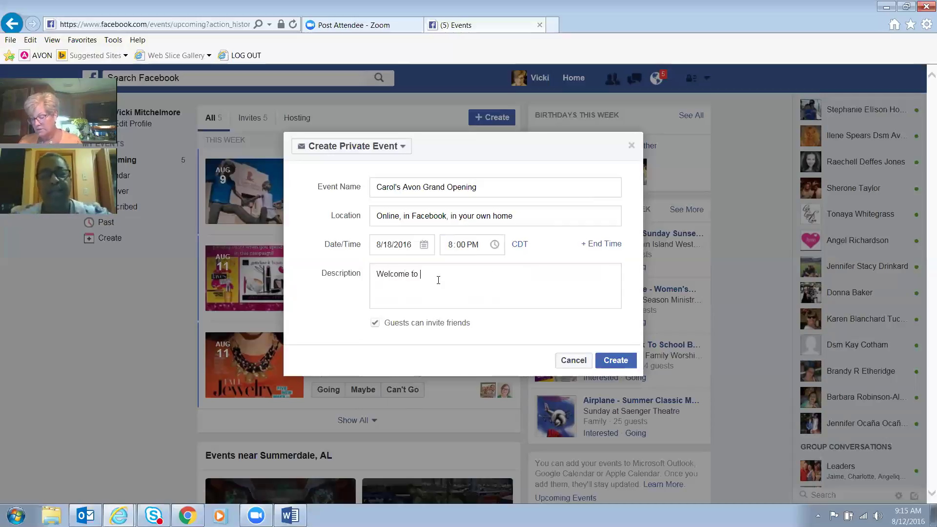
type("my Avon ")
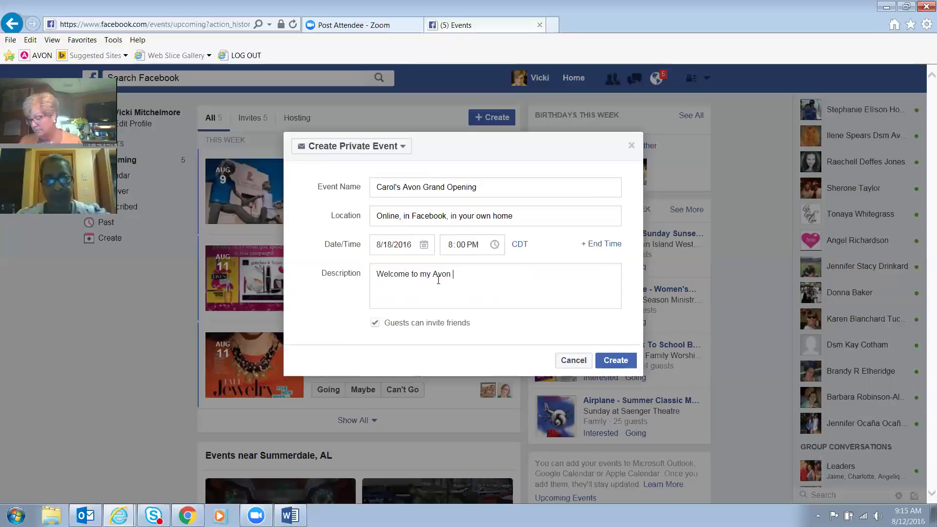
type("store, c")
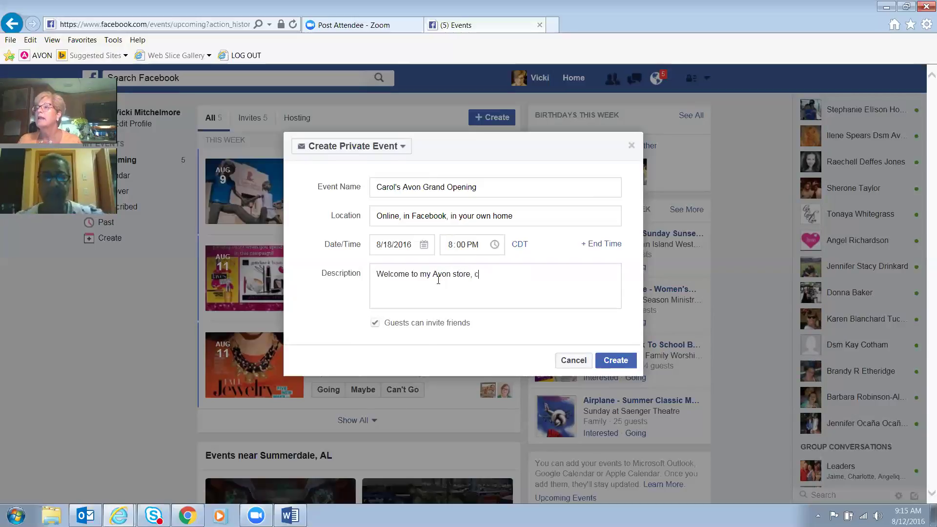
type("an't wait ")
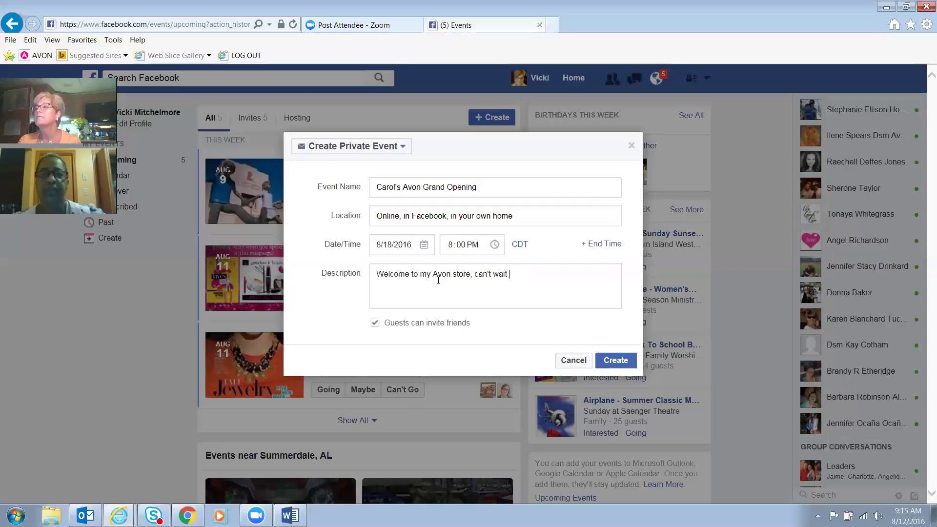
type("to share ")
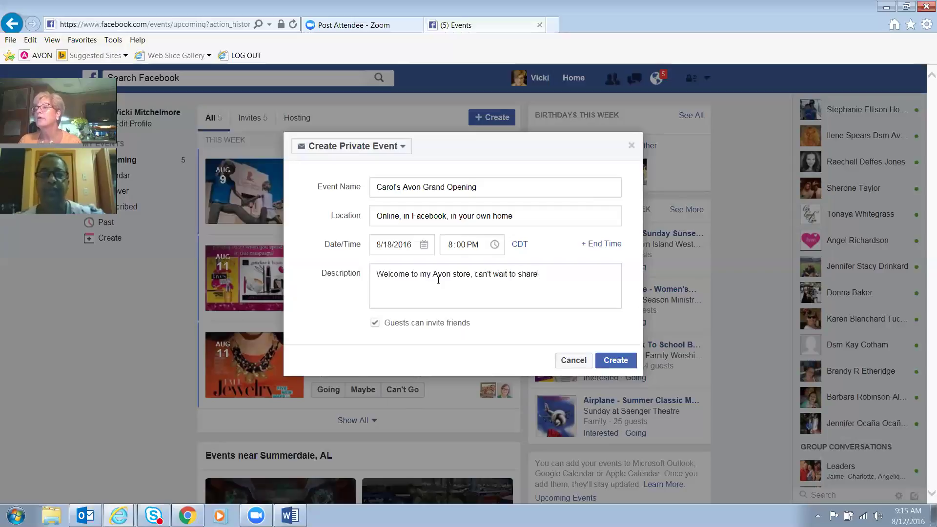
type("o")
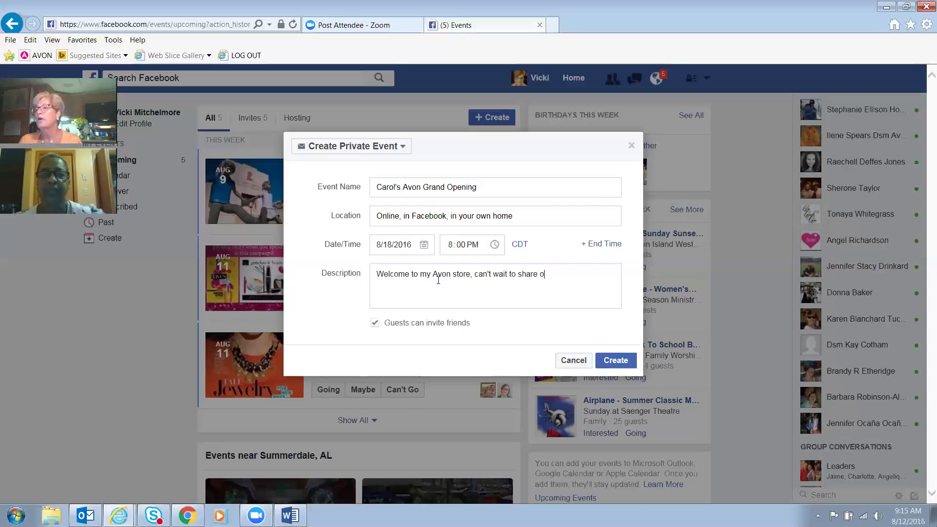
type("ur amazin")
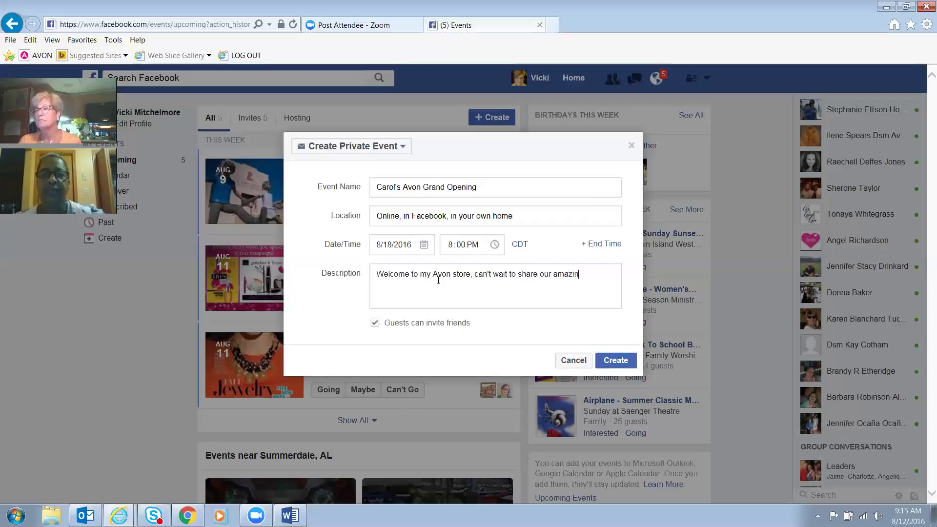
type("g deals")
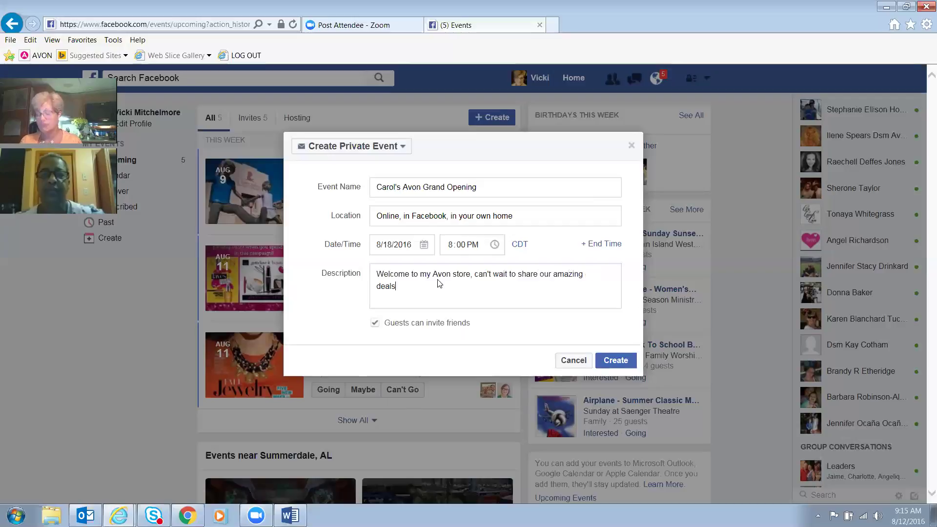
type("!!")
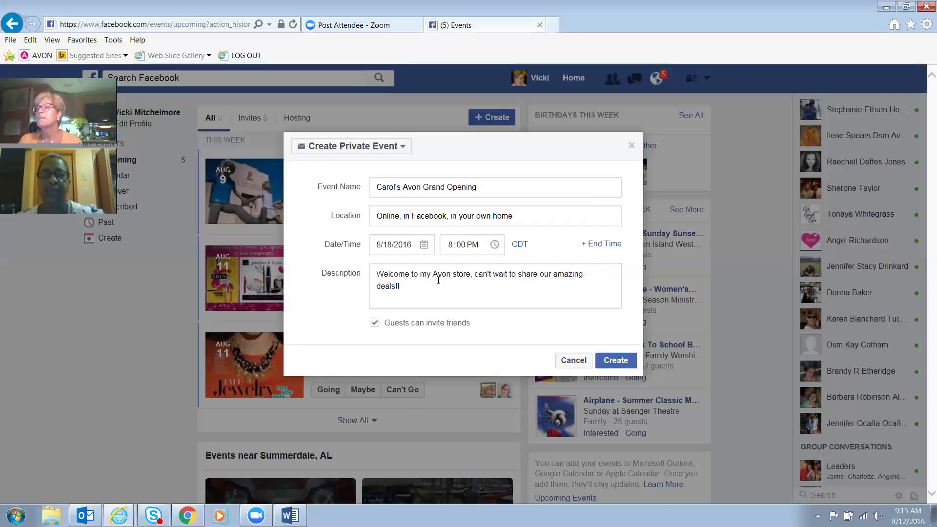
type("  Shop in c")
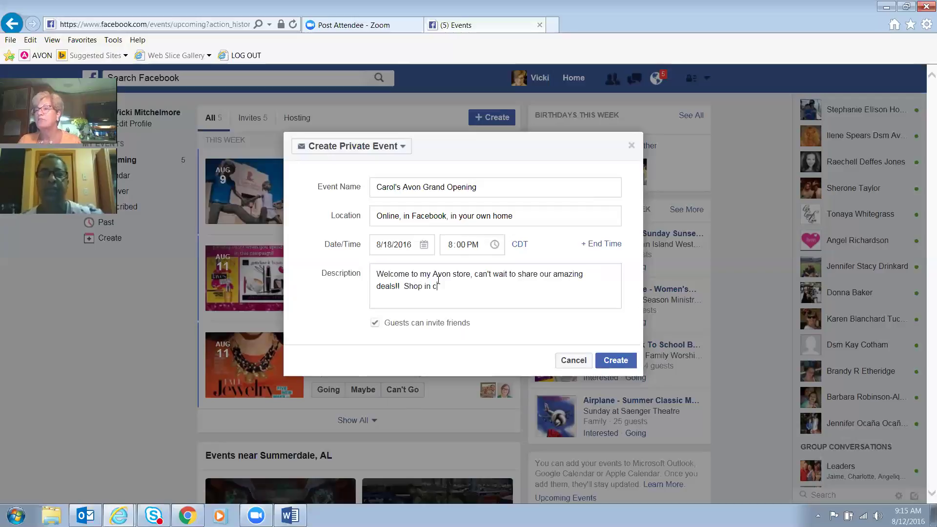
type("onvienie")
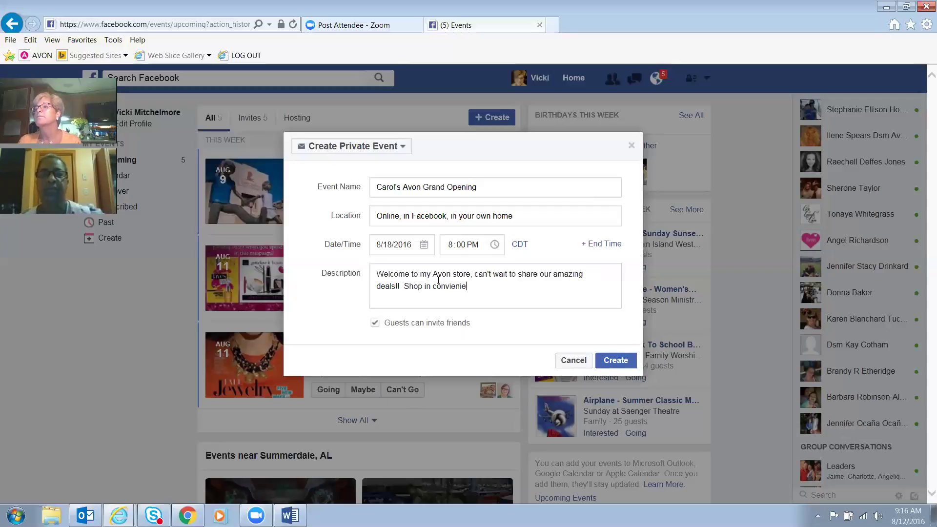
type("nce of your own home!!  Brin")
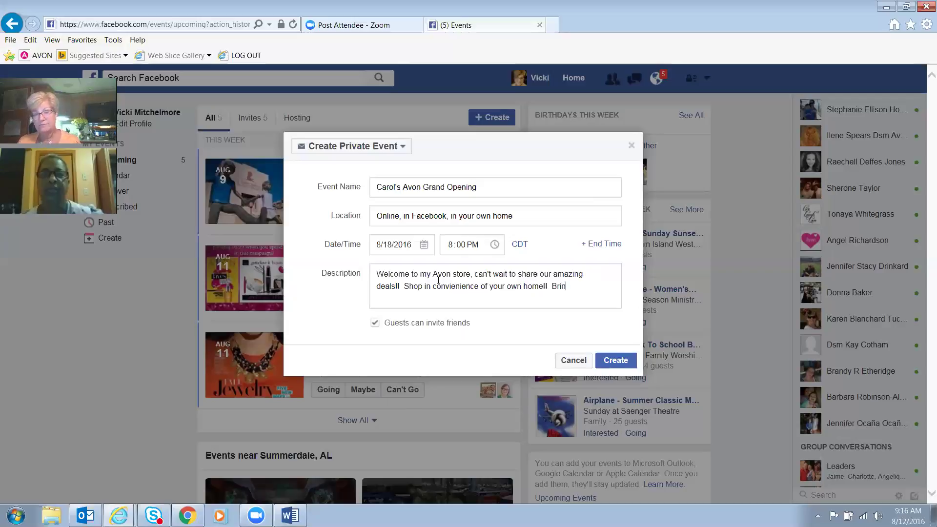
type("g Fre")
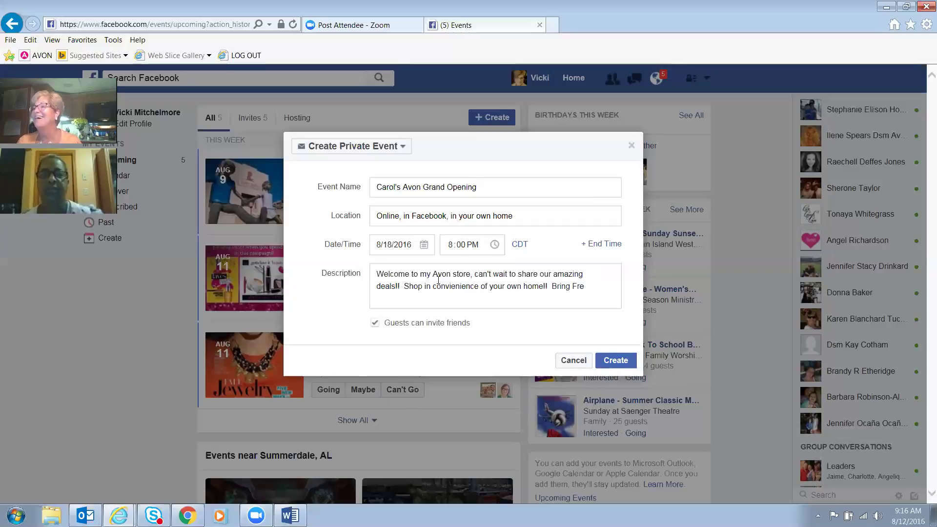
key("BackSpace")
key("BackSpace")
key("BackSpace")
key("BackSpace")
key("BackSpace")
key("BackSpace")
key("BackSpace")
key("BackSpace")
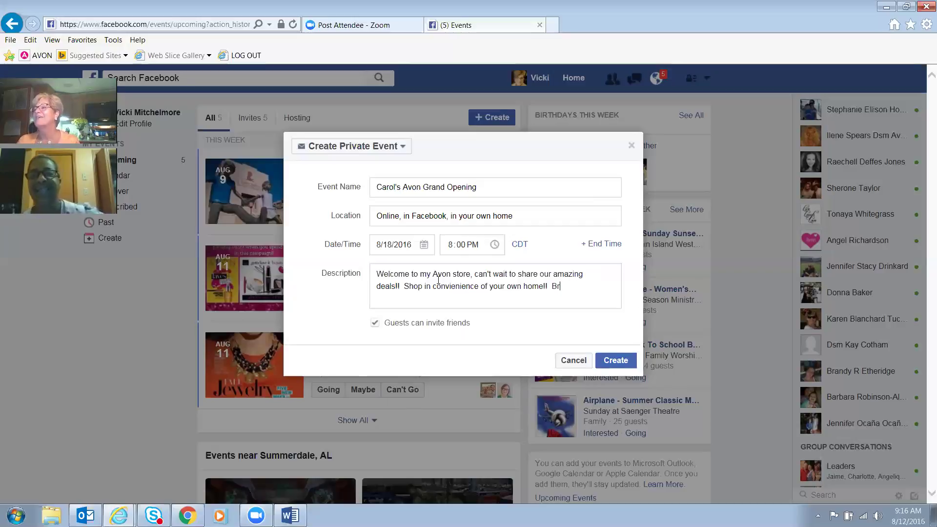
type("Invite ")
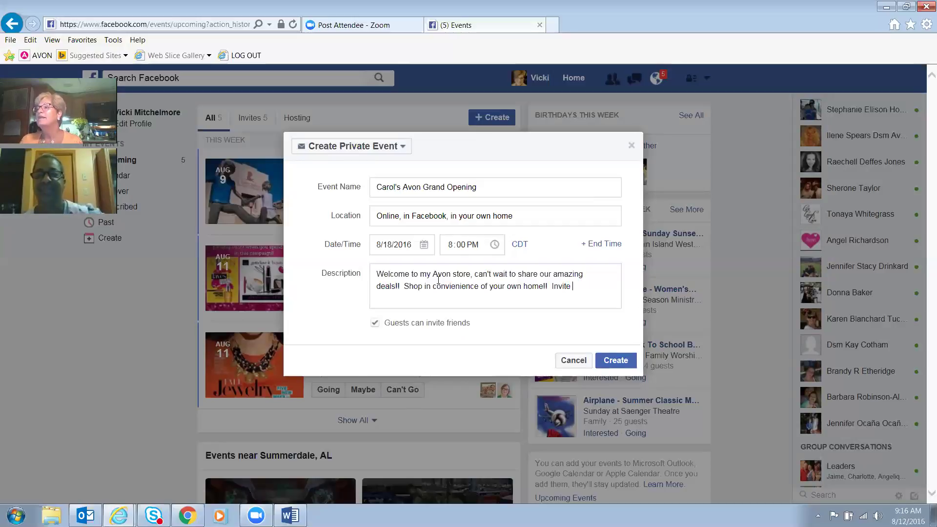
type("your f")
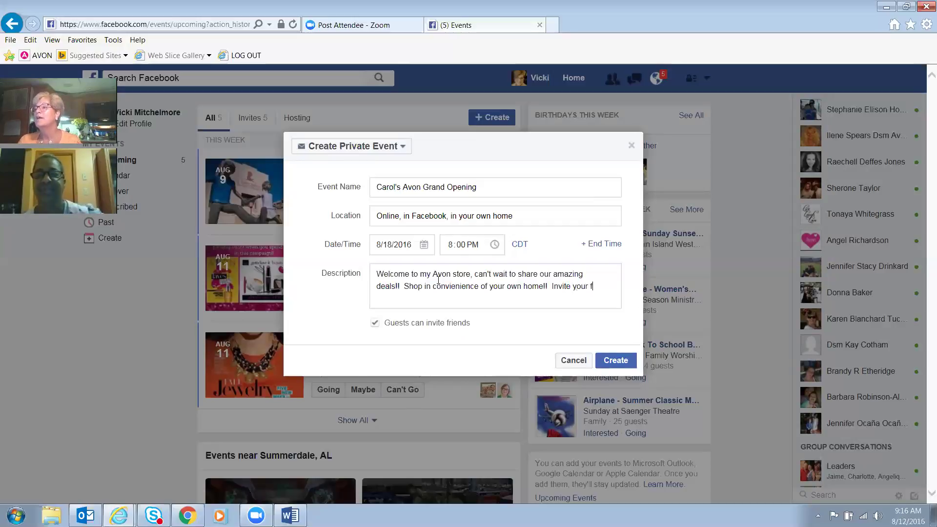
type("ri")
type("d")
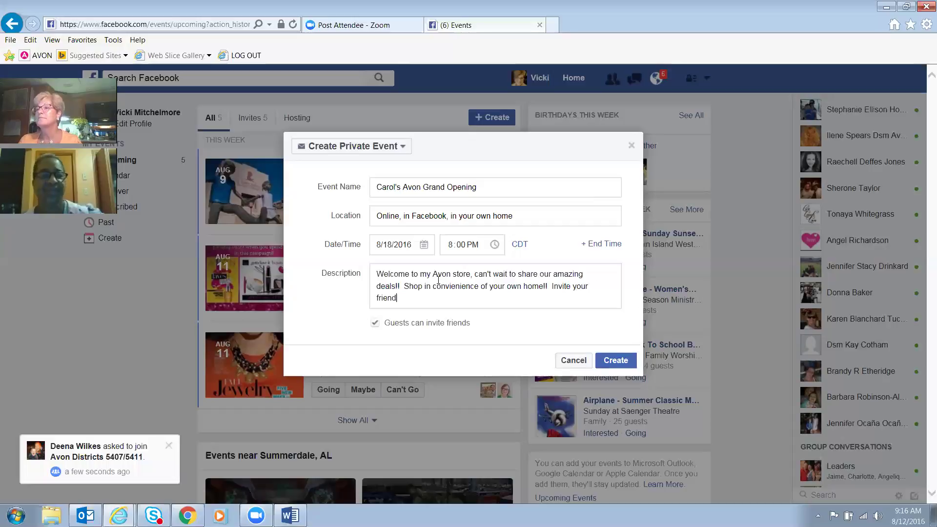
type("s as we")
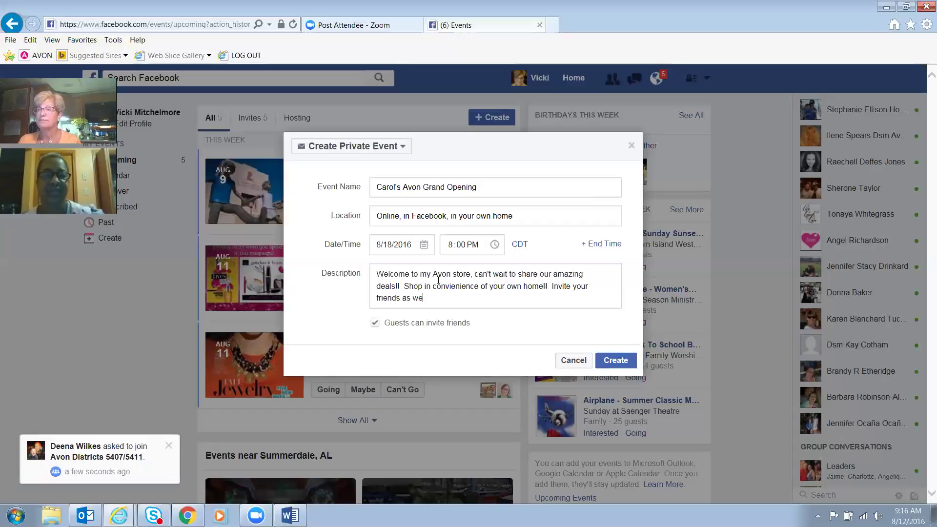
key("BackSpace")
key("BackSpace")
key("BackSpace")
key("BackSpace")
key("BackSpace")
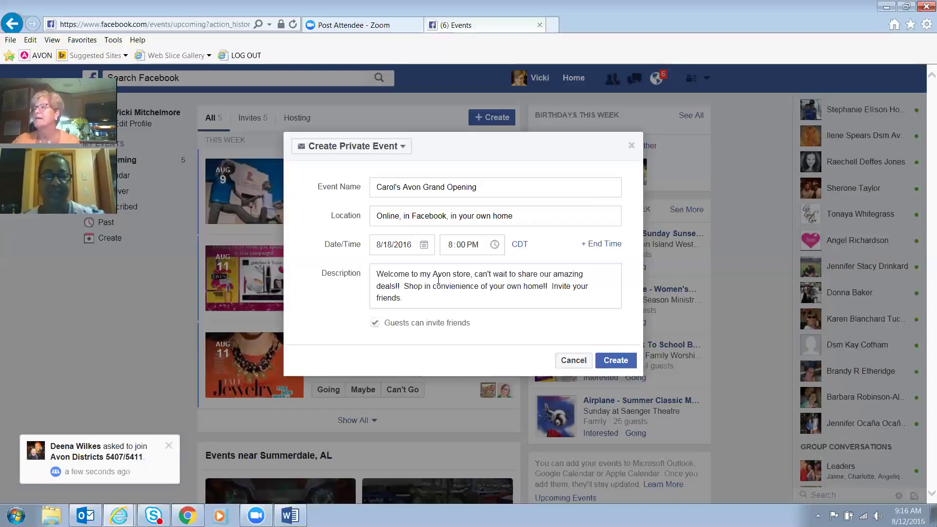
- Insert 'please ' before 'Invite your friends' and end the description with a period
left_click(551, 286)
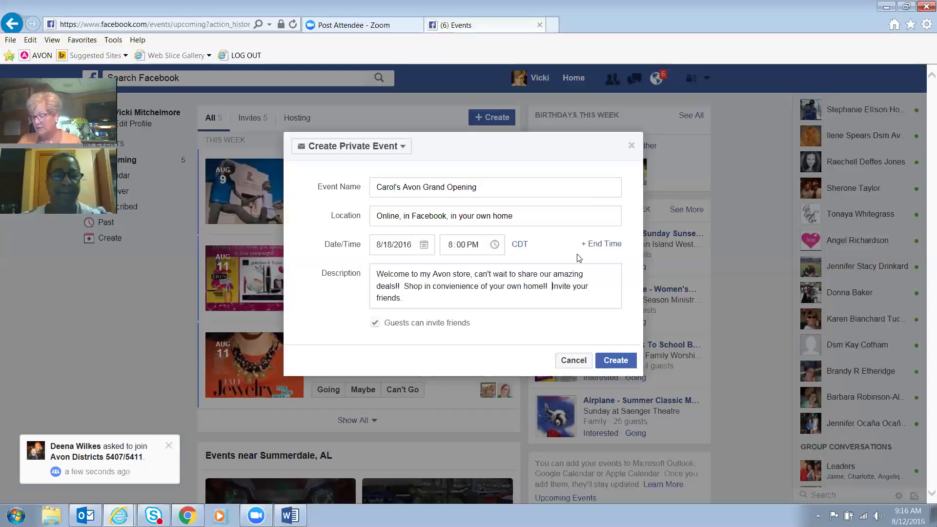
type("please")
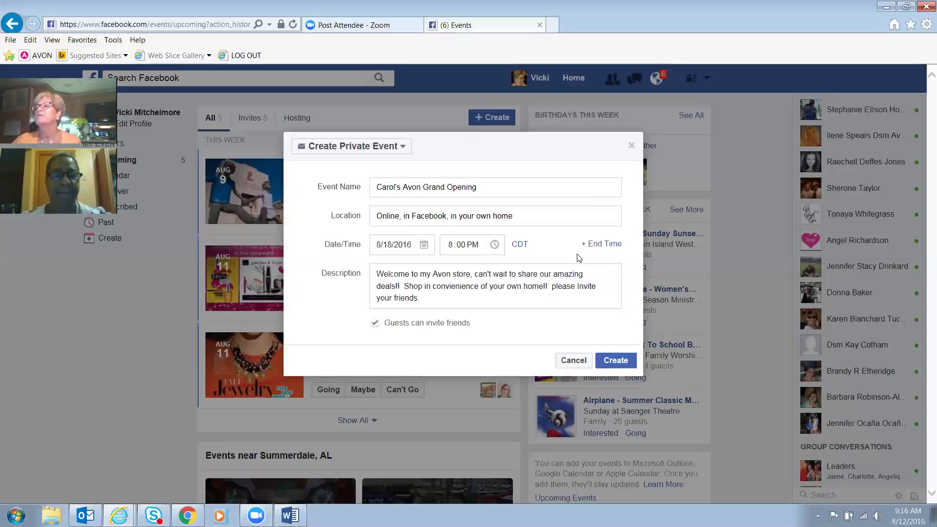
left_click(417, 297)
type(".")
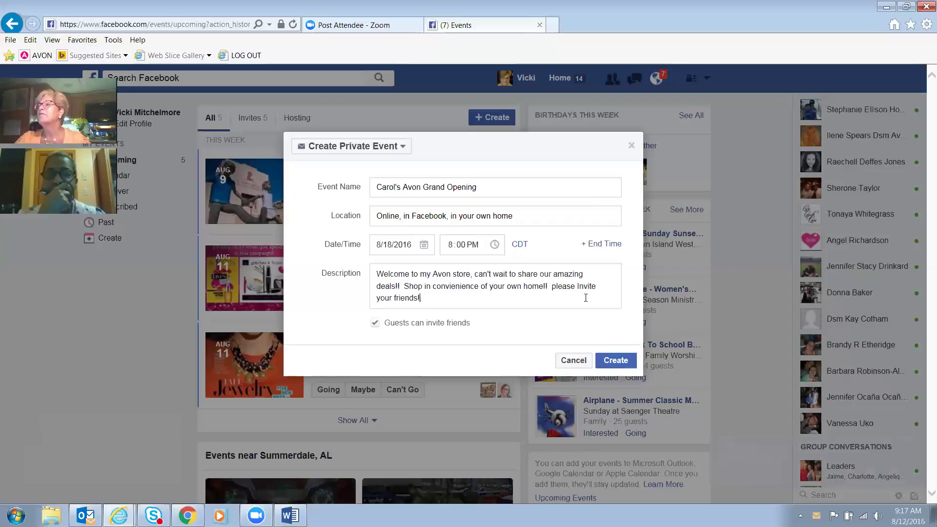
- Create the private event and look over its new page for Thursday, August 18 at 8 PM
left_click(615, 361)
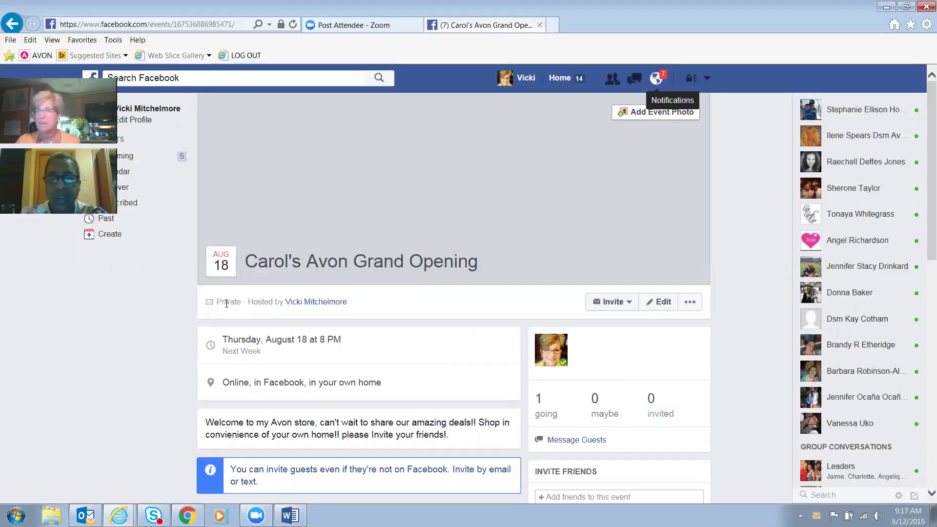
scroll(402, 134, "down", 3)
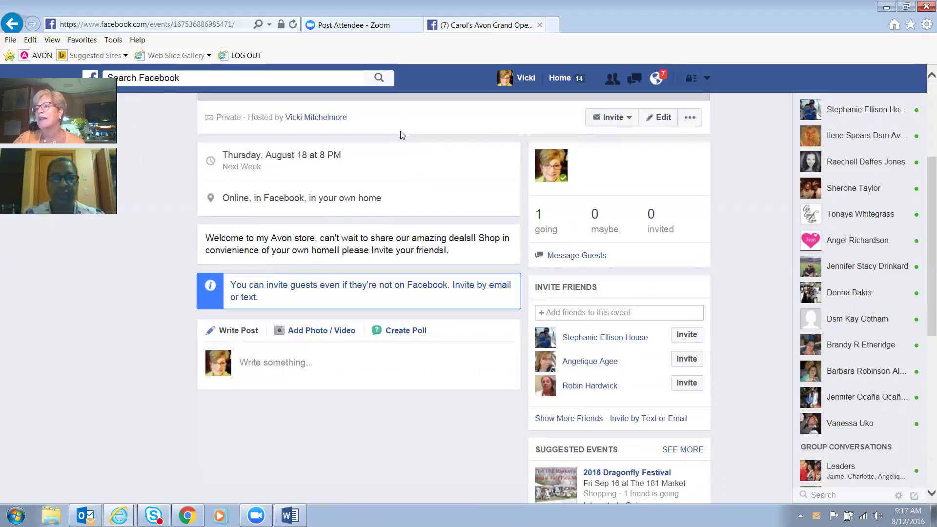
scroll(410, 164, "up", 3)
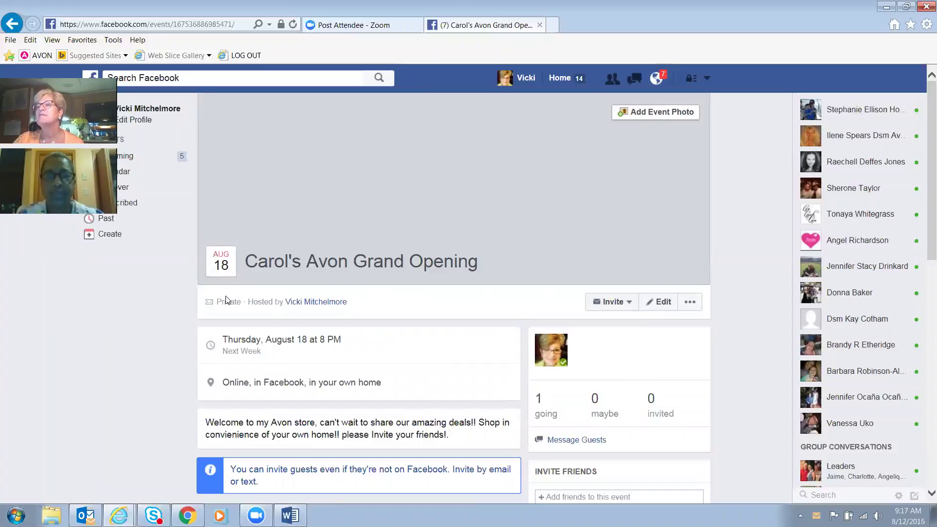
mouse_move(328, 305)
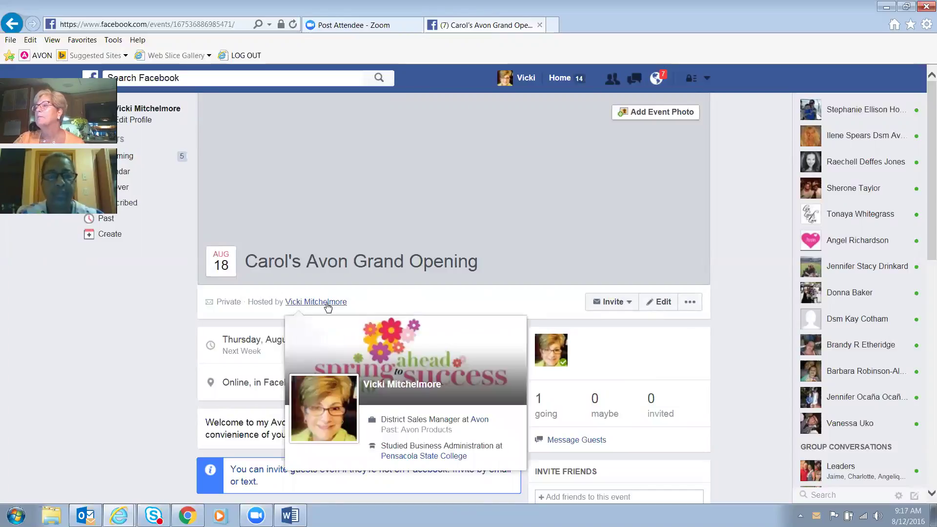
left_click(677, 302)
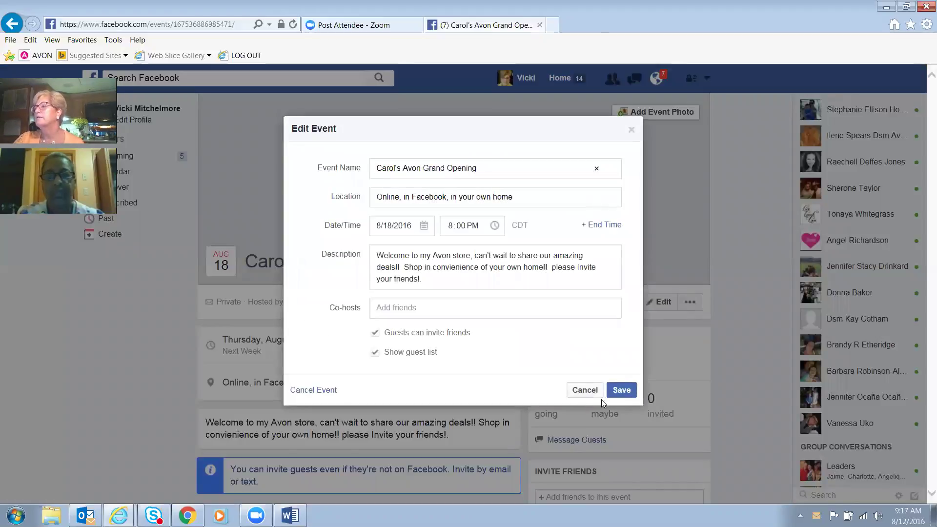
left_click(585, 390)
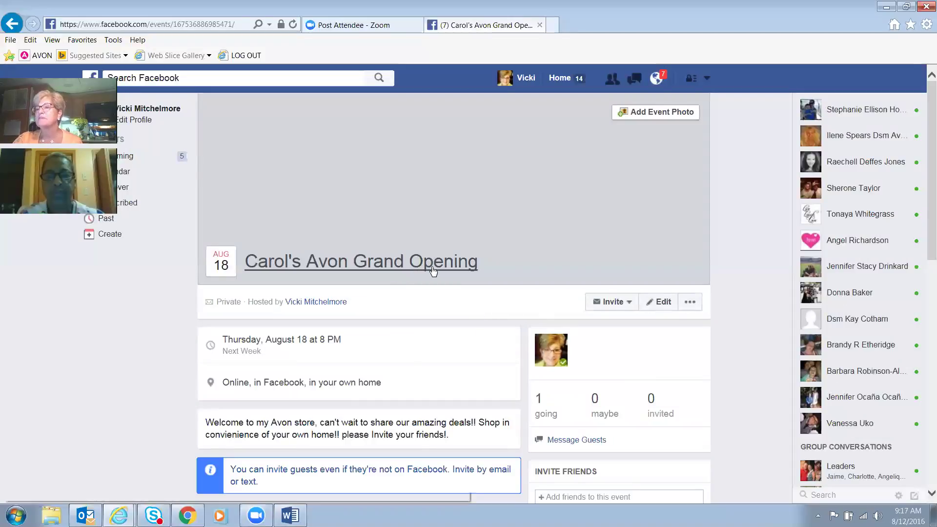
scroll(431, 279, "down", 3)
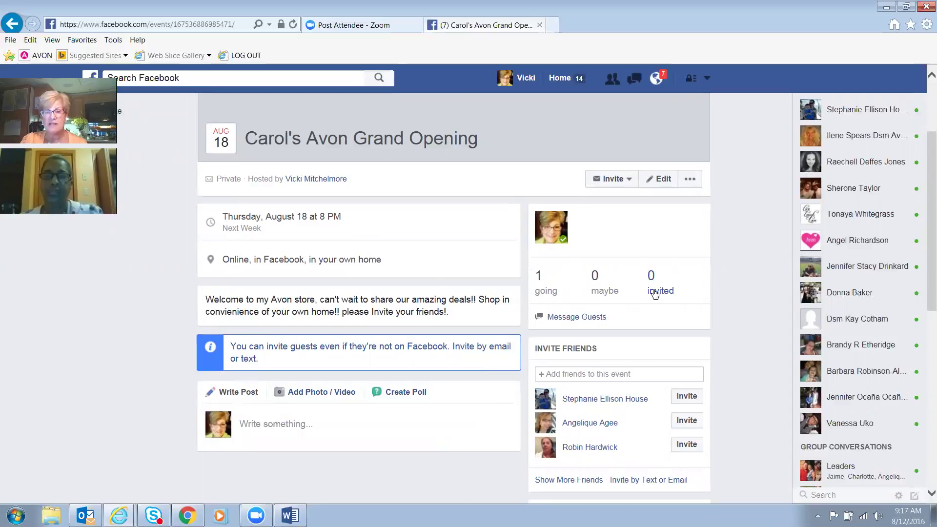
left_click(654, 291)
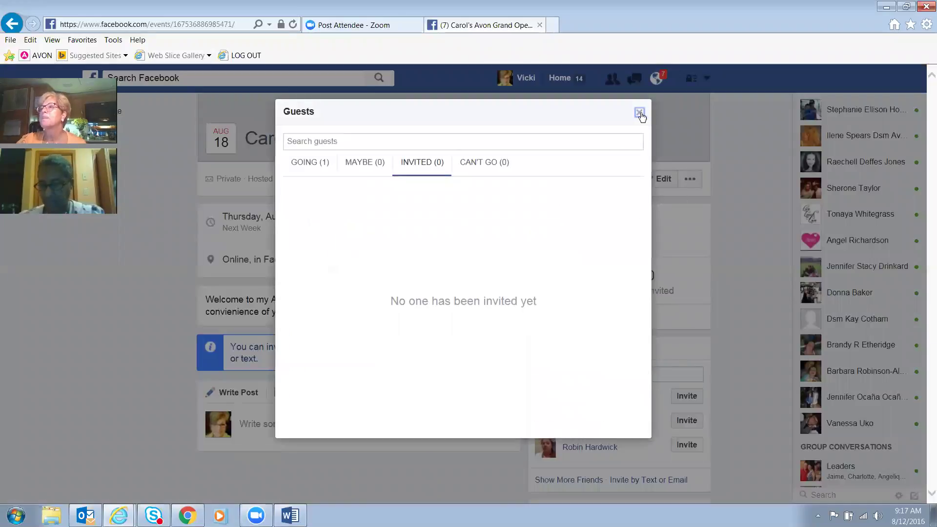
left_click(639, 113)
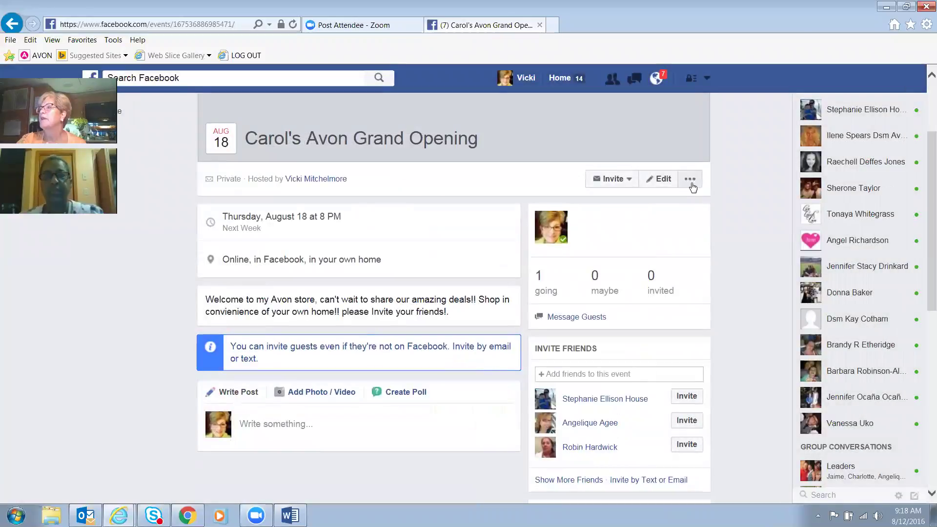
left_click(690, 180)
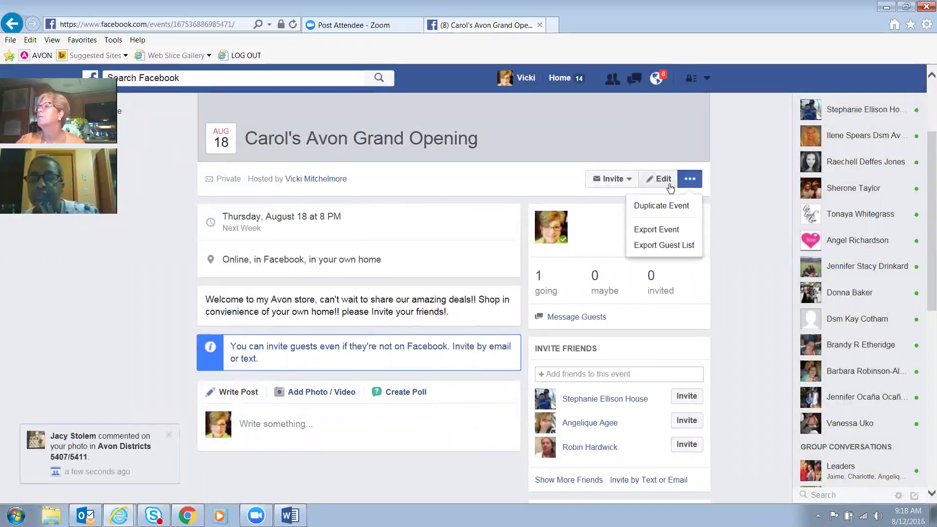
left_click(600, 229)
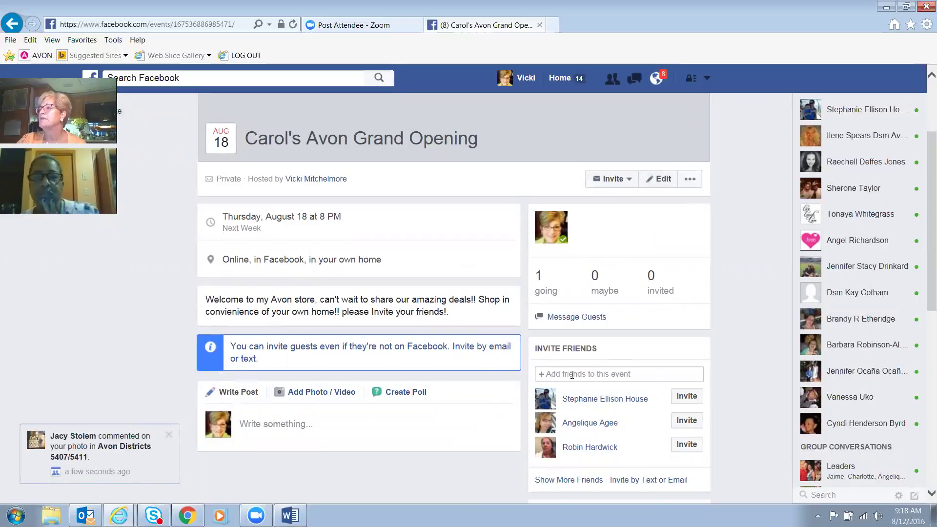
scroll(617, 372, "down", 5)
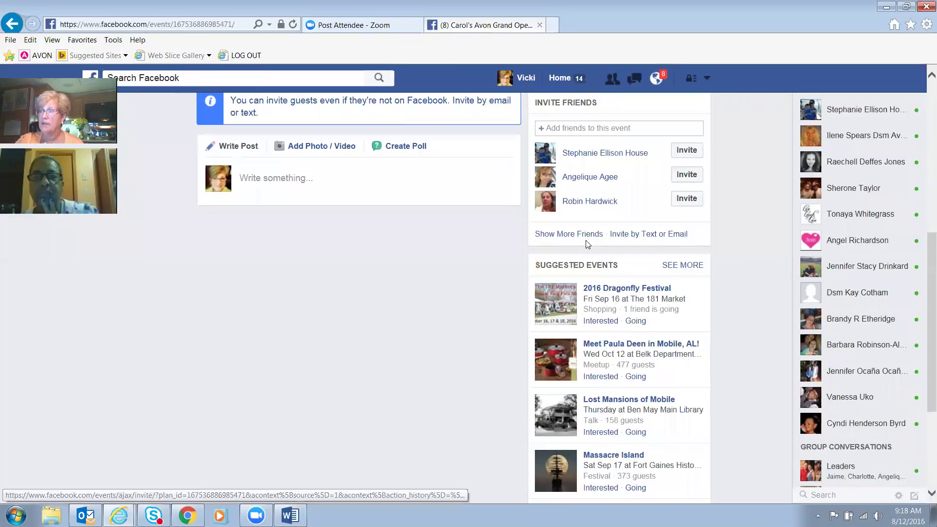
left_click(558, 235)
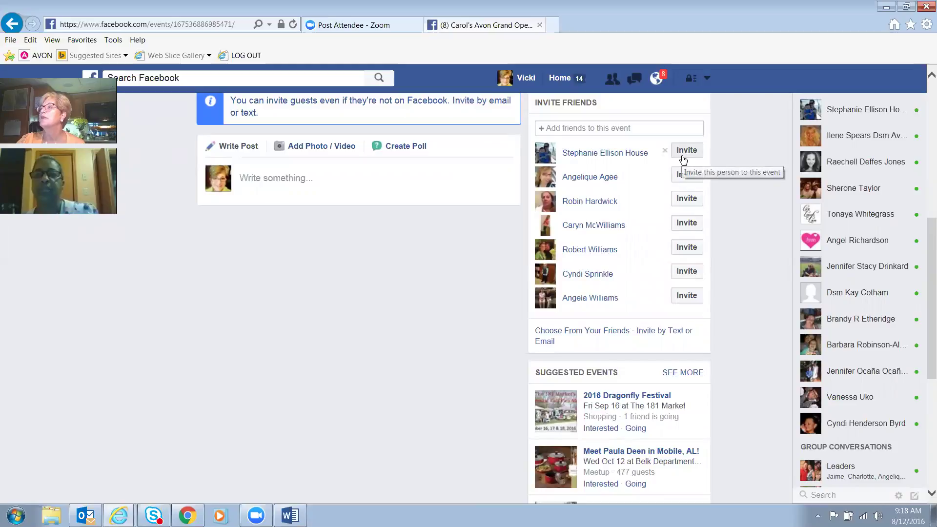
scroll(399, 413, "up", 5)
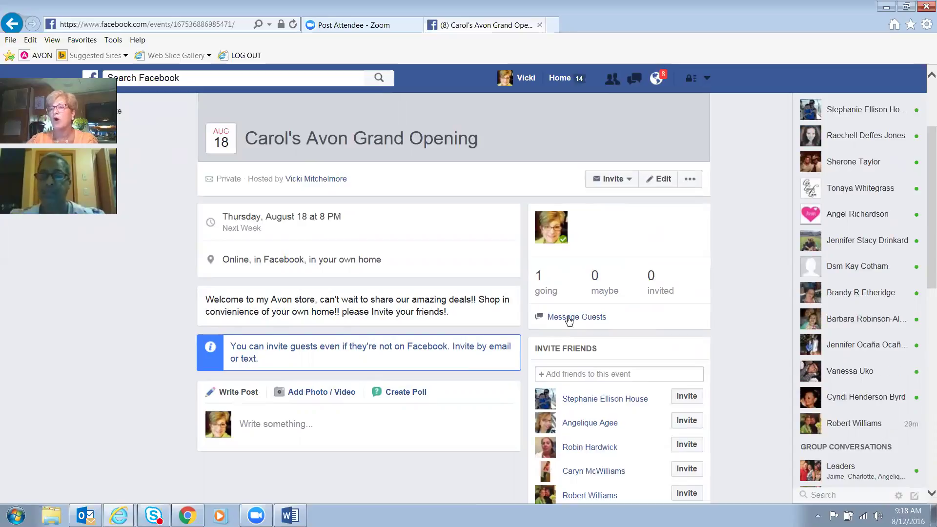
- Choose Upload Photo under Add Event Photo to add a cover image from the computer
scroll(554, 144, "up", 3)
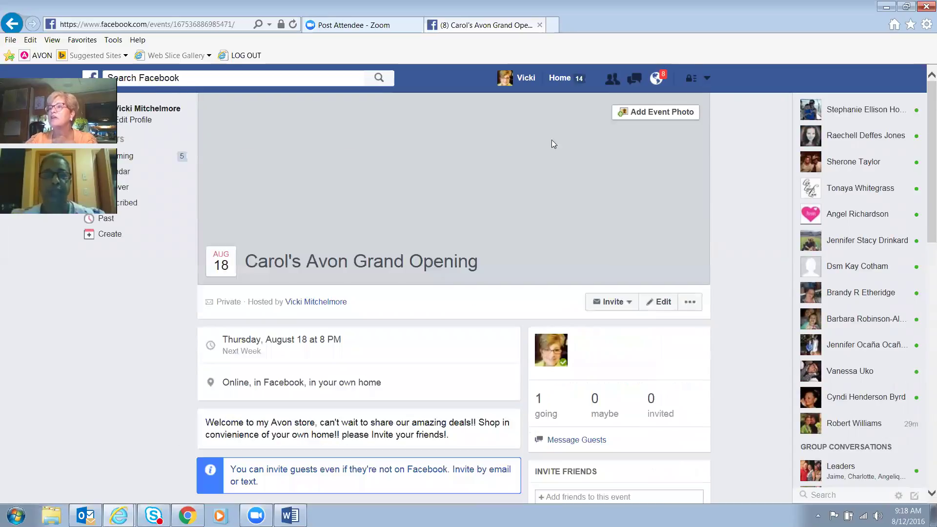
left_click(661, 113)
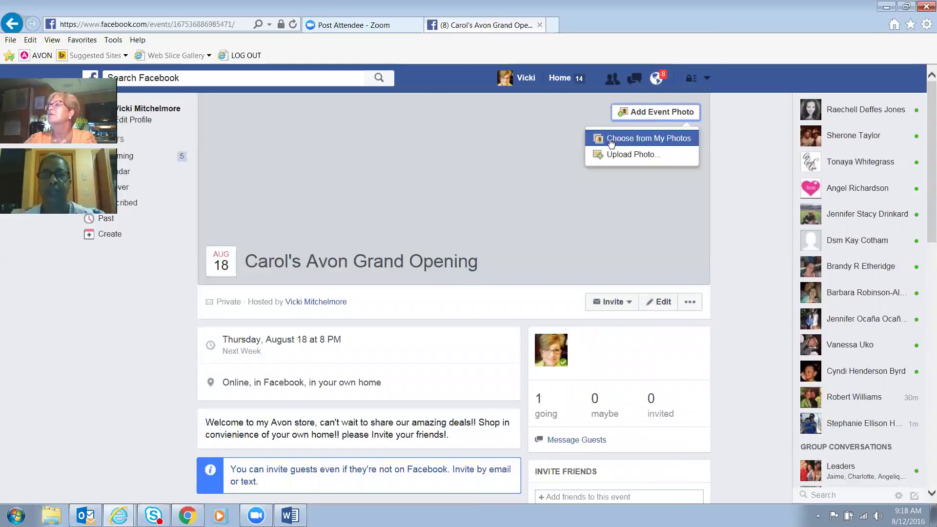
left_click(622, 155)
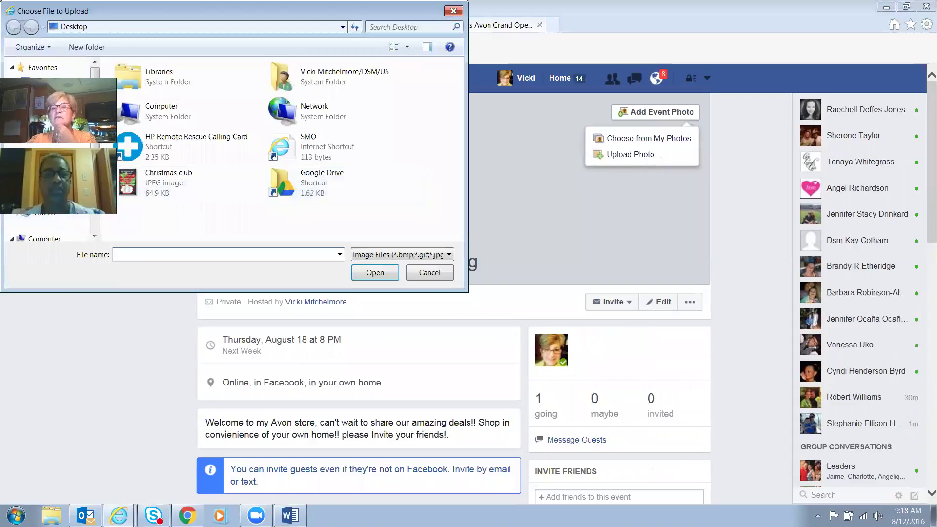
- Look through the Pictures library's facebook posts folder, then go back to the Pictures folders
left_click(44, 202)
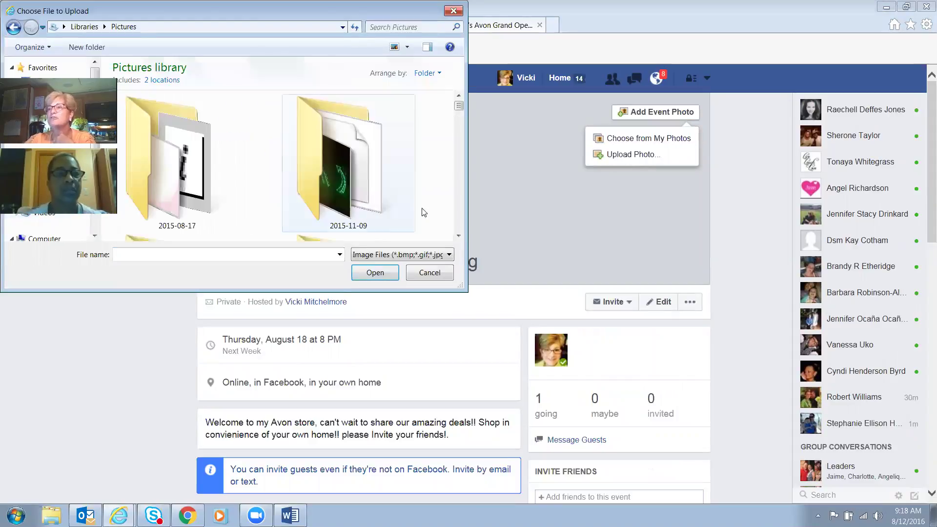
left_click(459, 236)
left_click(459, 237)
left_click(459, 236)
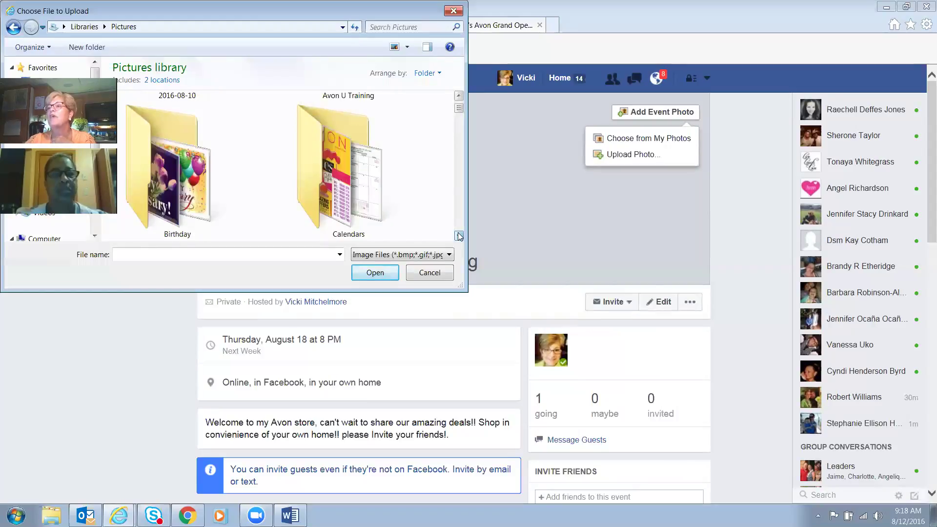
left_click(459, 236)
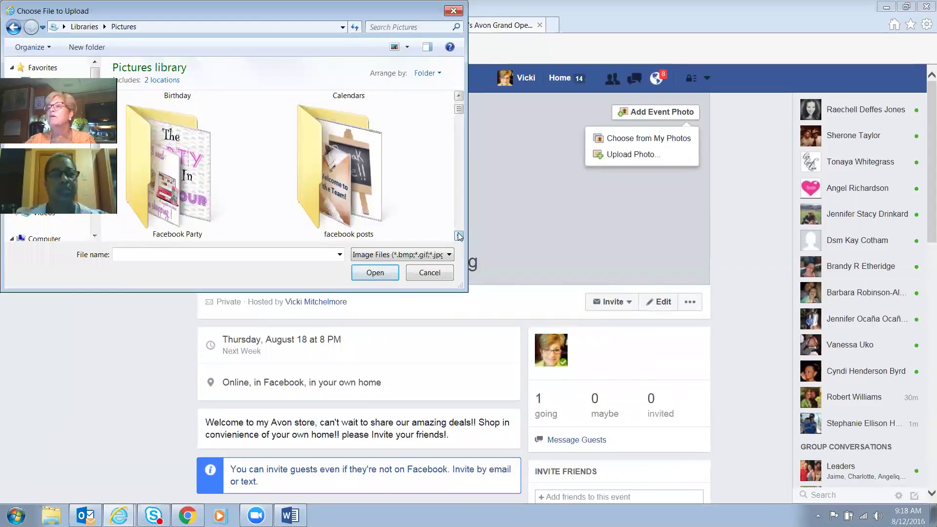
double_click(374, 190)
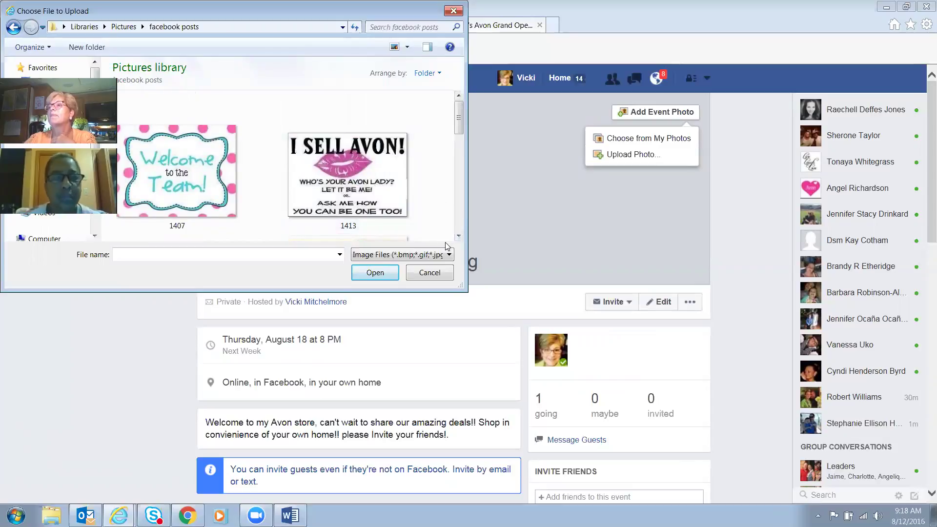
left_click(458, 237)
left_click(459, 237)
left_click(459, 237)
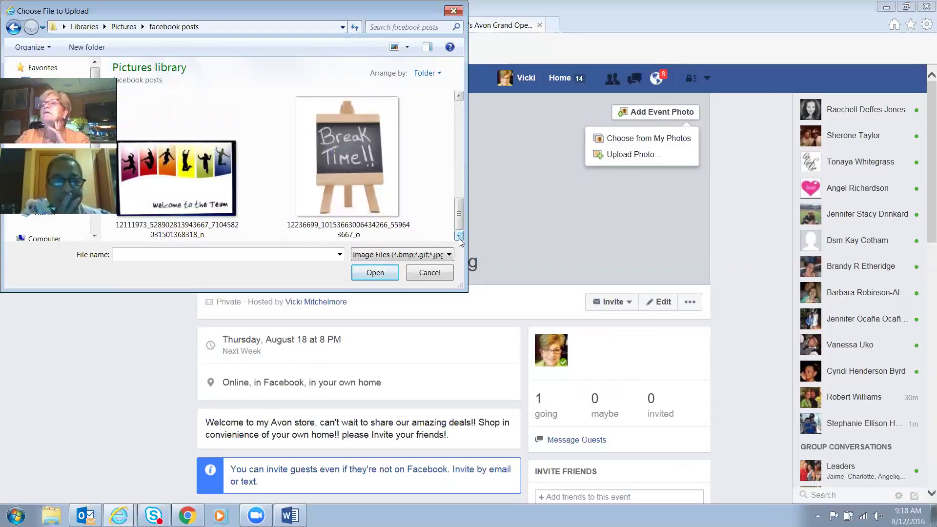
left_click(459, 96)
left_click(13, 27)
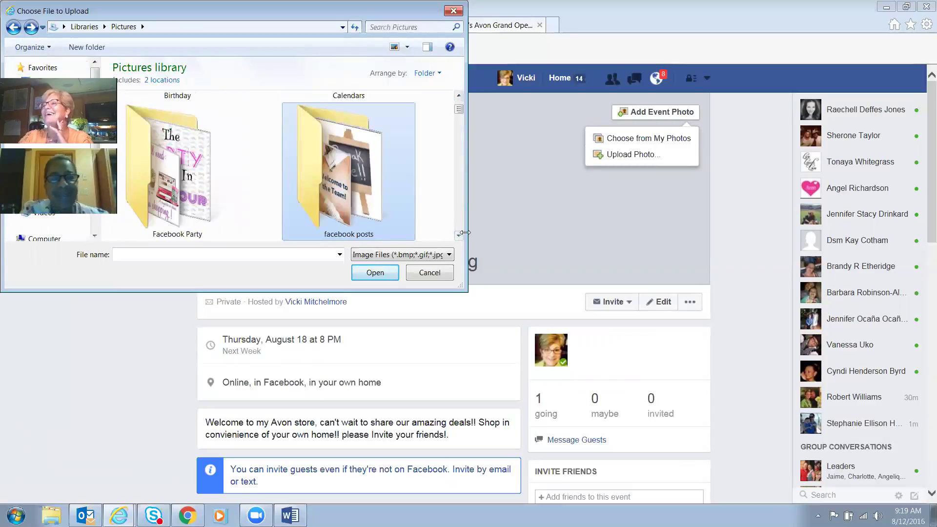
left_click(459, 236)
left_click(458, 96)
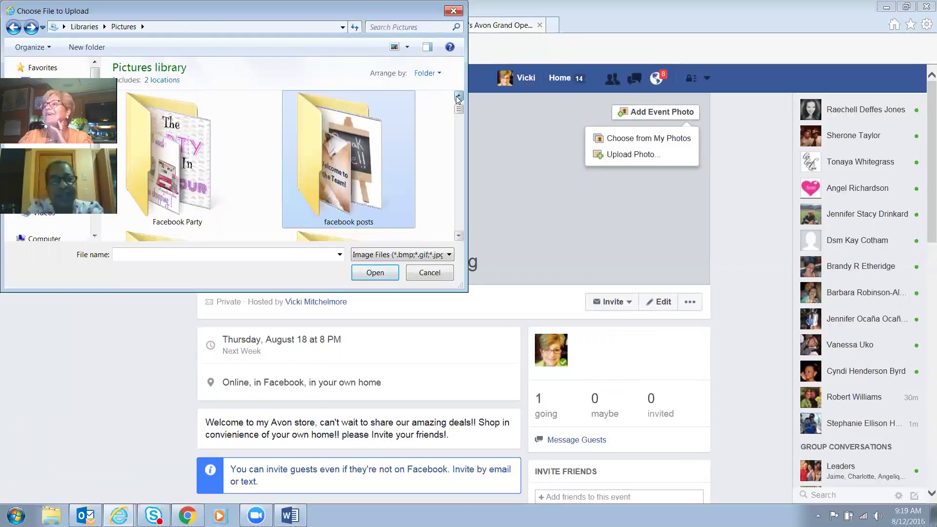
- In the Facebook Party folder, upload the It's an Avon Virtual Party image as the cover
double_click(176, 161)
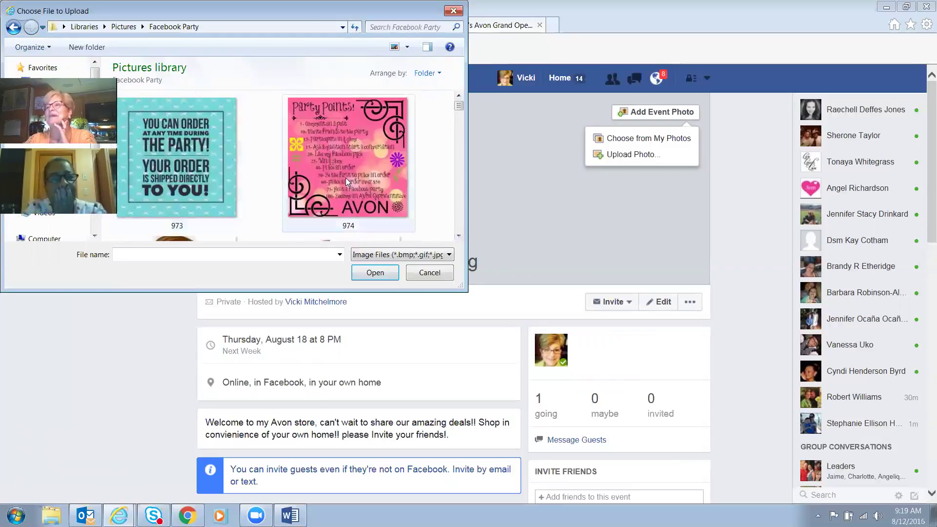
left_click(459, 236)
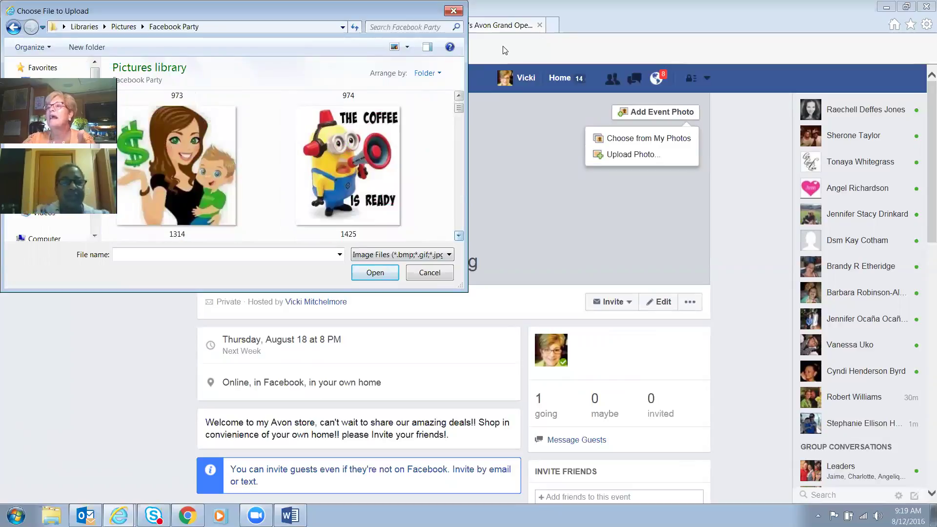
left_click(459, 95)
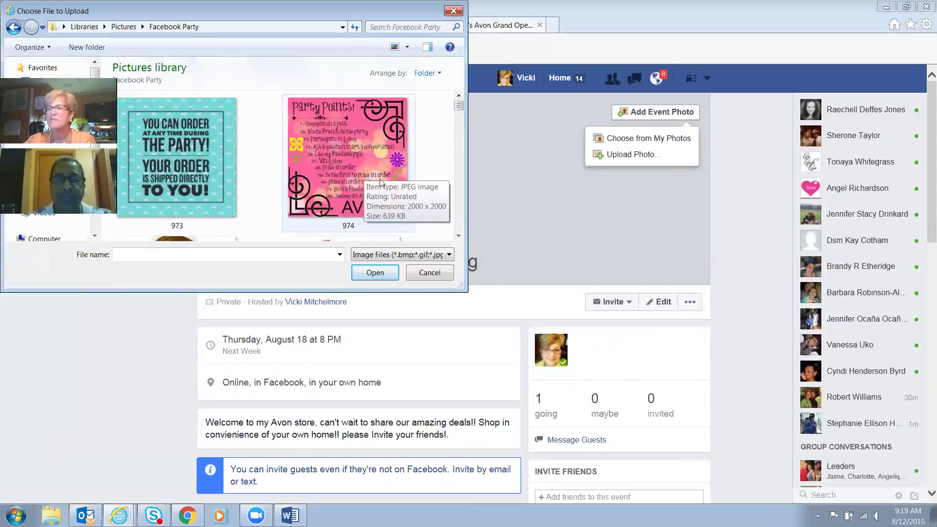
left_click(459, 238)
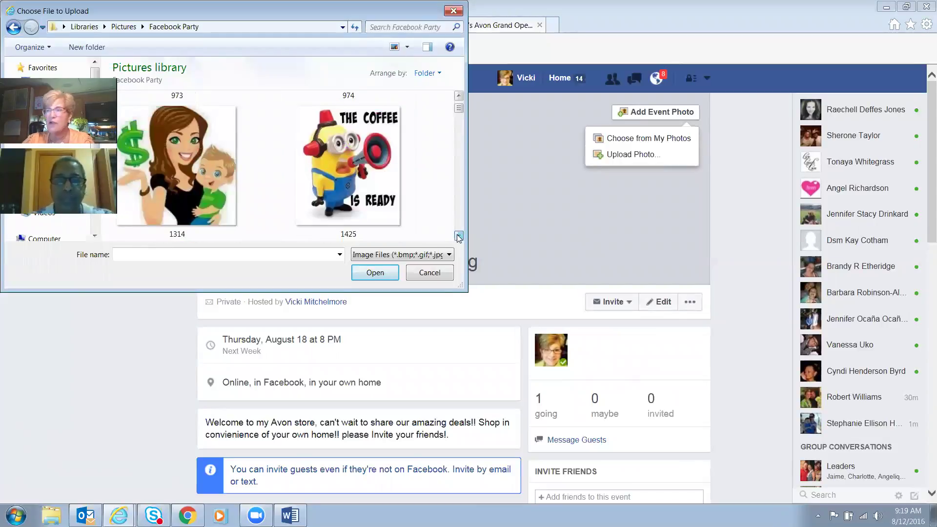
left_click(459, 237)
left_click(459, 238)
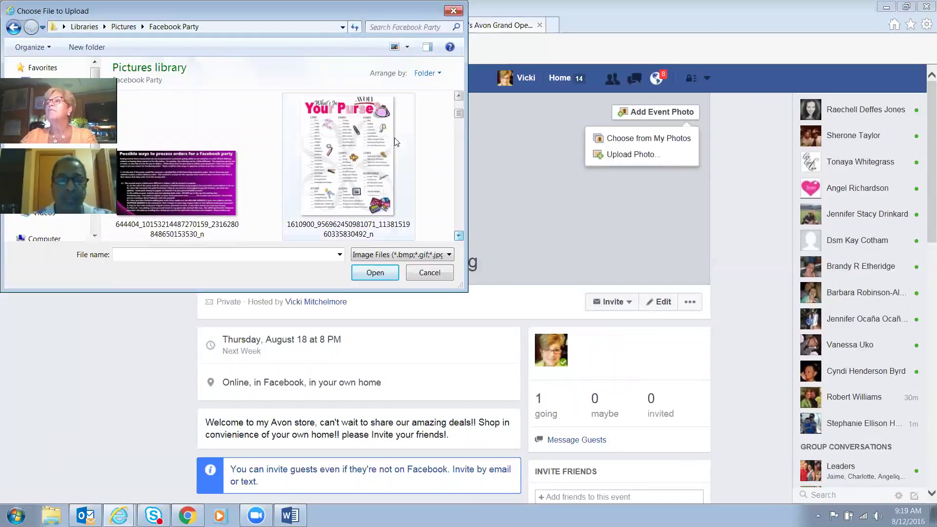
left_click(459, 235)
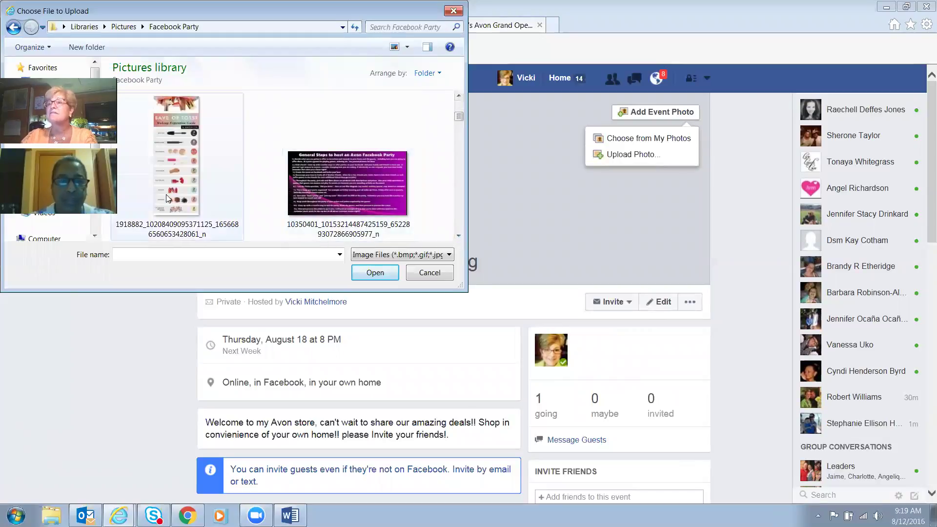
left_click(459, 236)
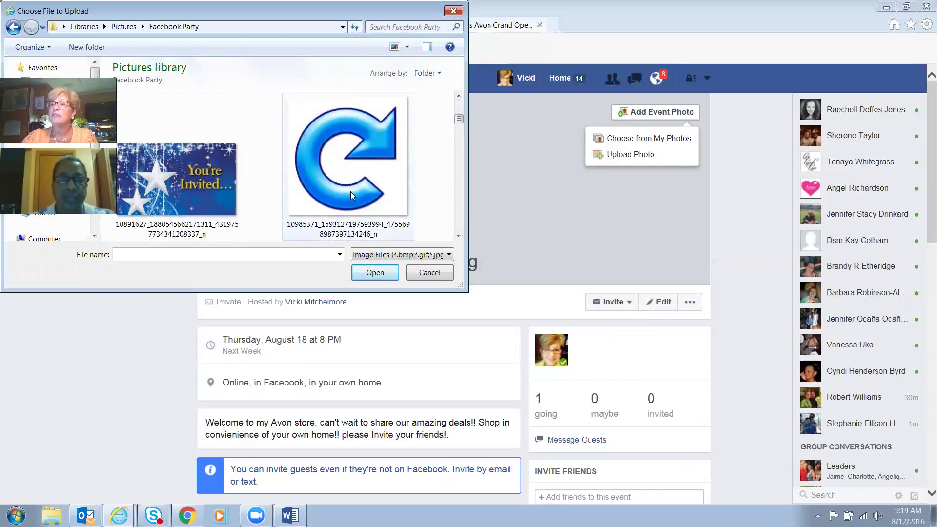
left_click(459, 237)
left_click(459, 236)
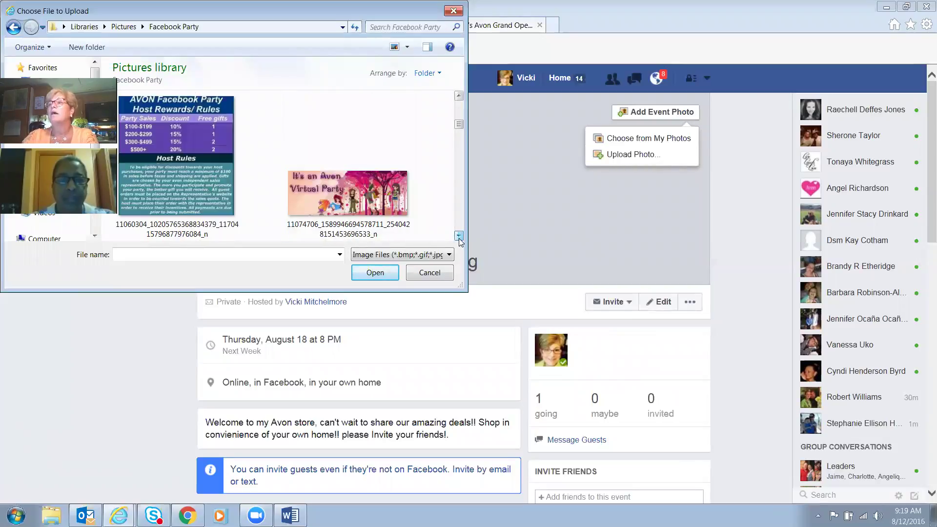
left_click(459, 236)
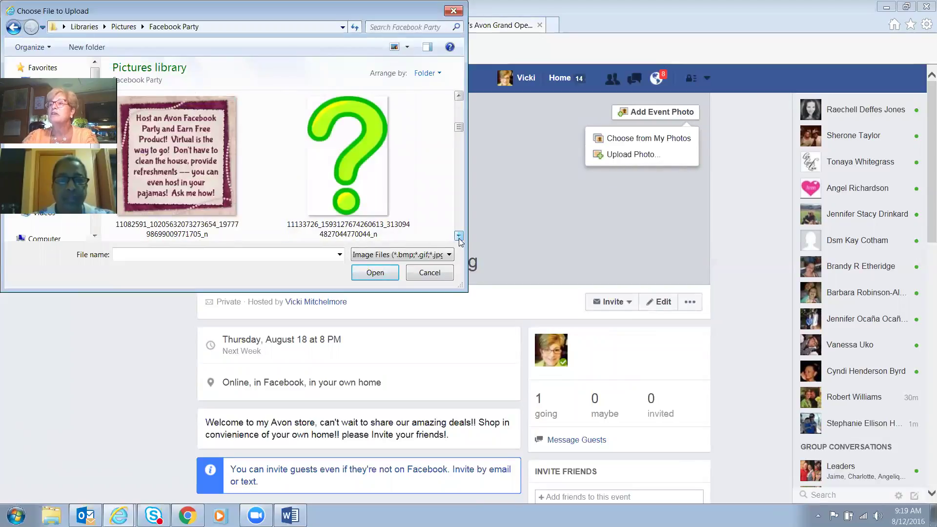
left_click(459, 96)
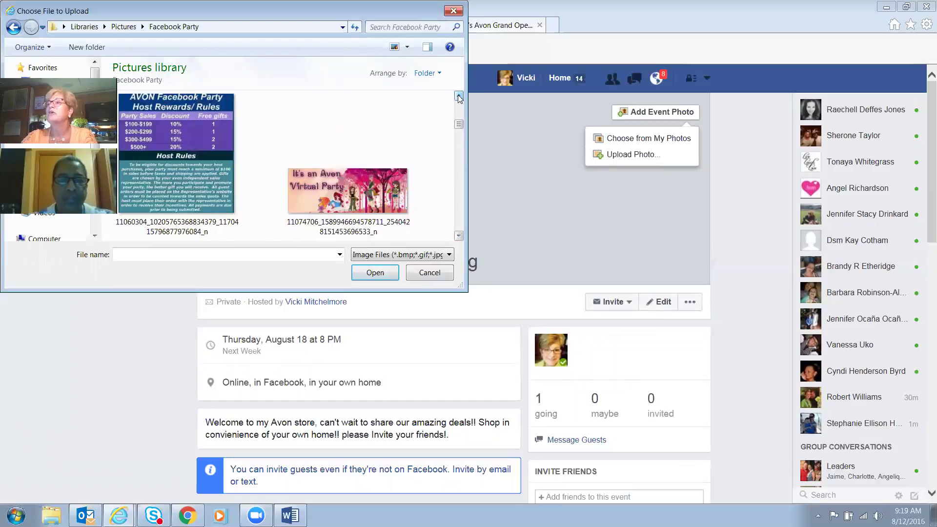
left_click(357, 192)
double_click(357, 191)
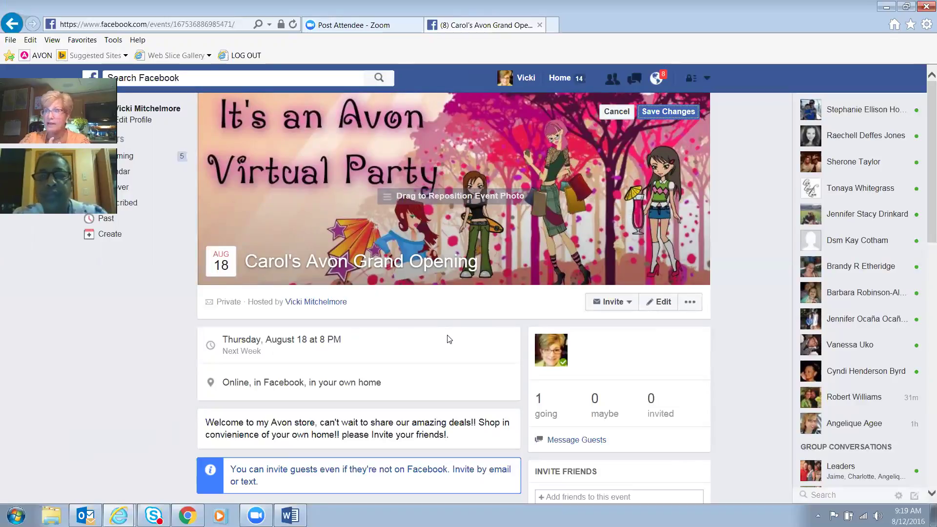
- Review the Virtual Party cover on the event page, then open the Edit Event form
scroll(466, 347, "down", 3)
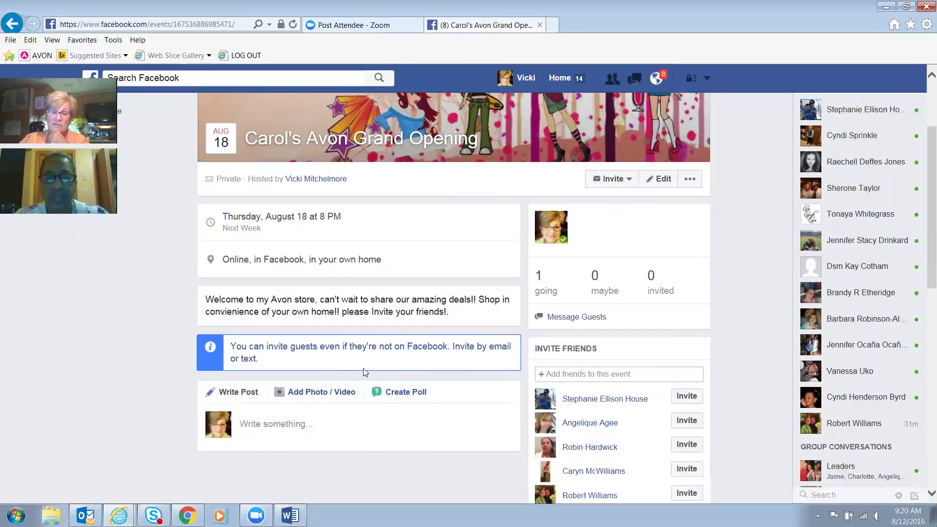
scroll(363, 367, "down", 3)
scroll(366, 369, "up", 5)
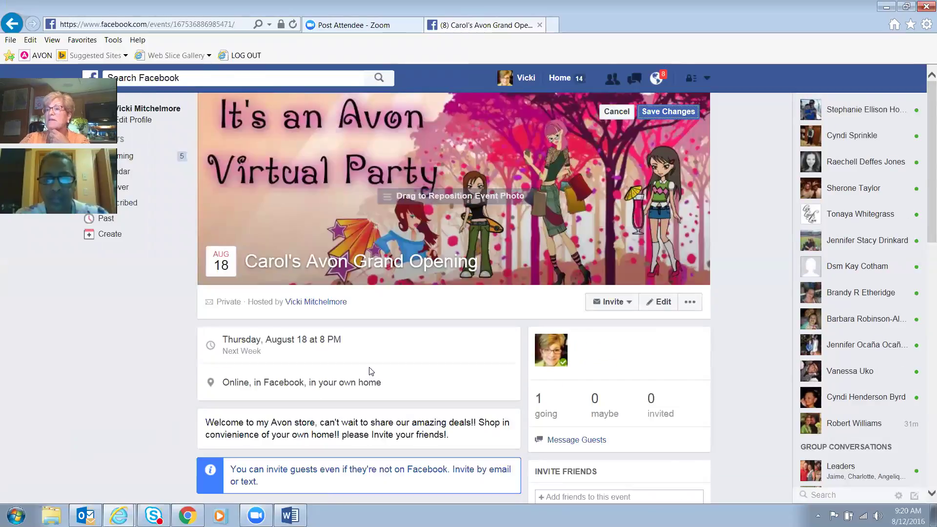
left_click(667, 304)
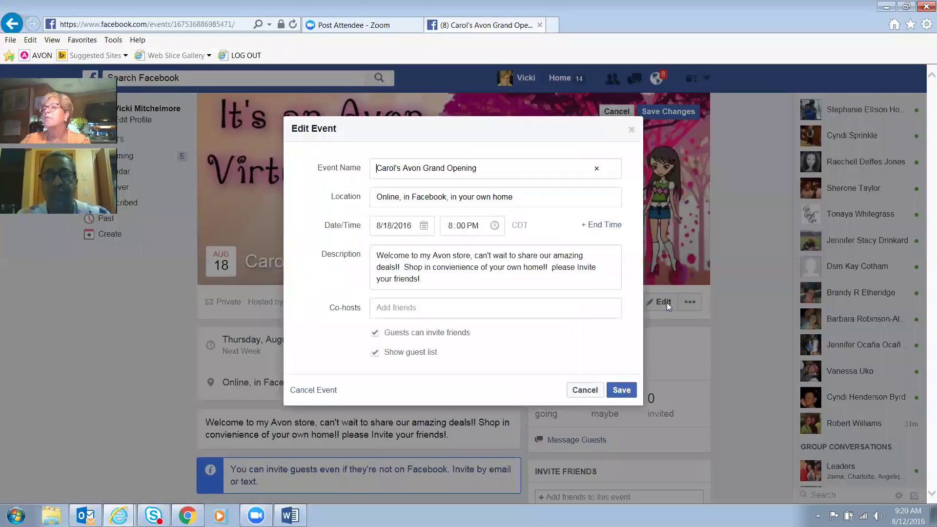
- Enter a friend's name as co-host, remove it, and close Edit Event without changes
left_click(399, 306)
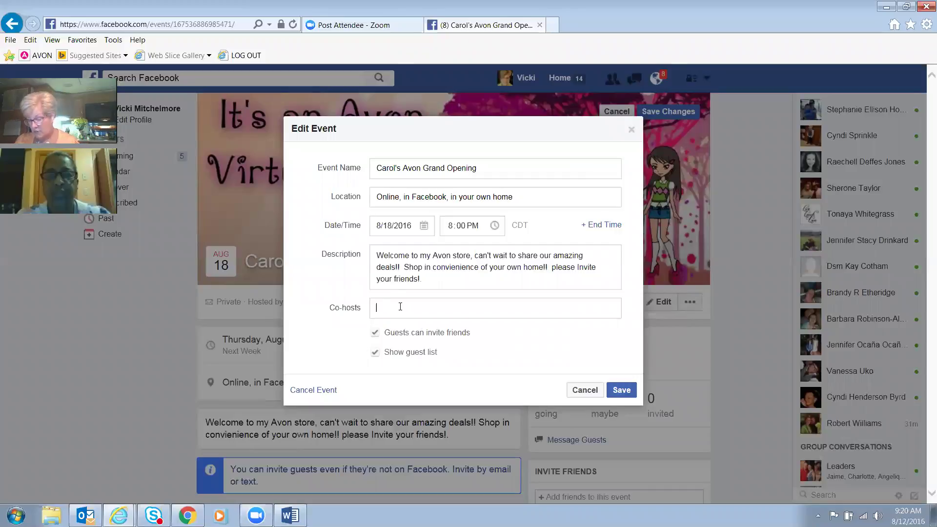
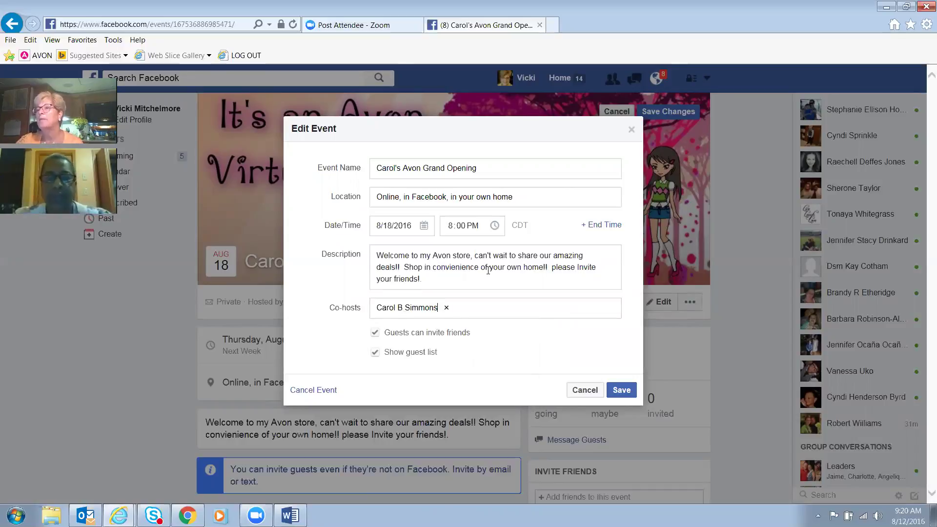
left_click(446, 309)
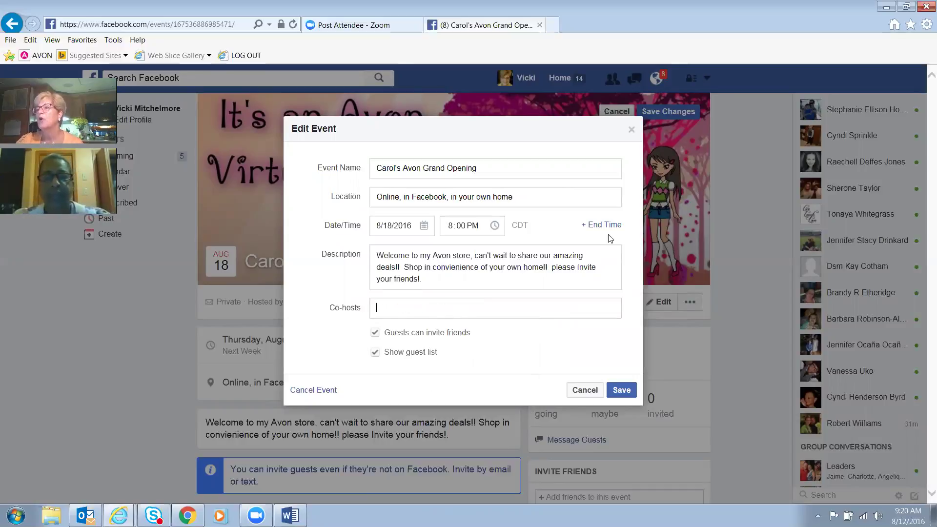
left_click(631, 130)
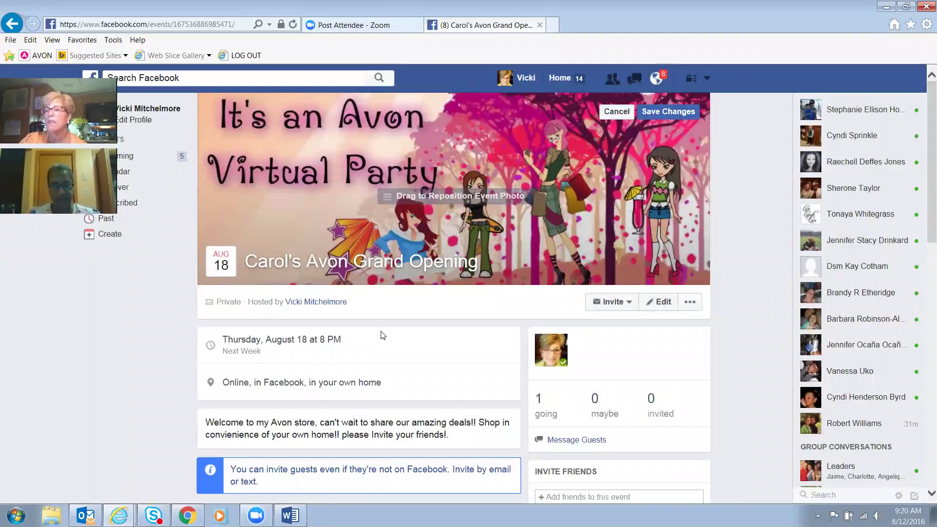
- Show the event's Invite options: Facebook friends, or by text or email
scroll(383, 336, "down", 5)
scroll(383, 336, "up", 5)
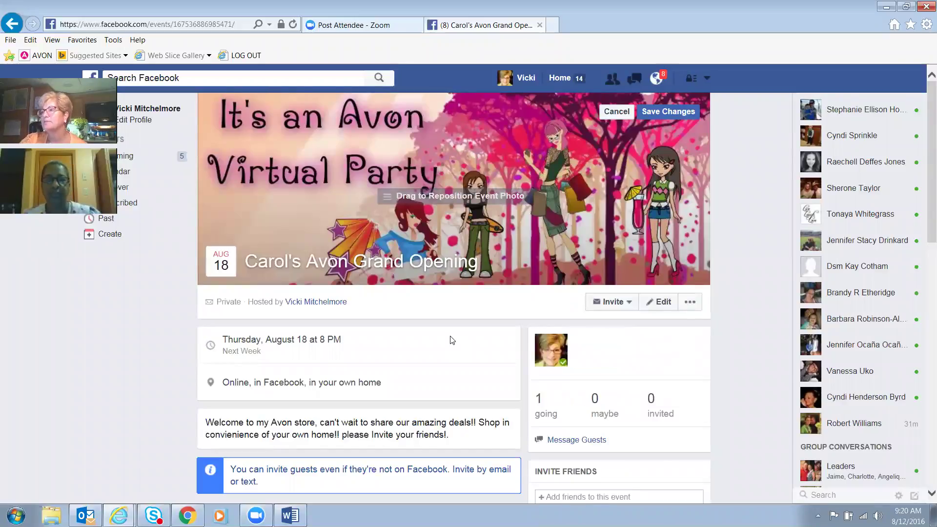
scroll(453, 340, "down", 3)
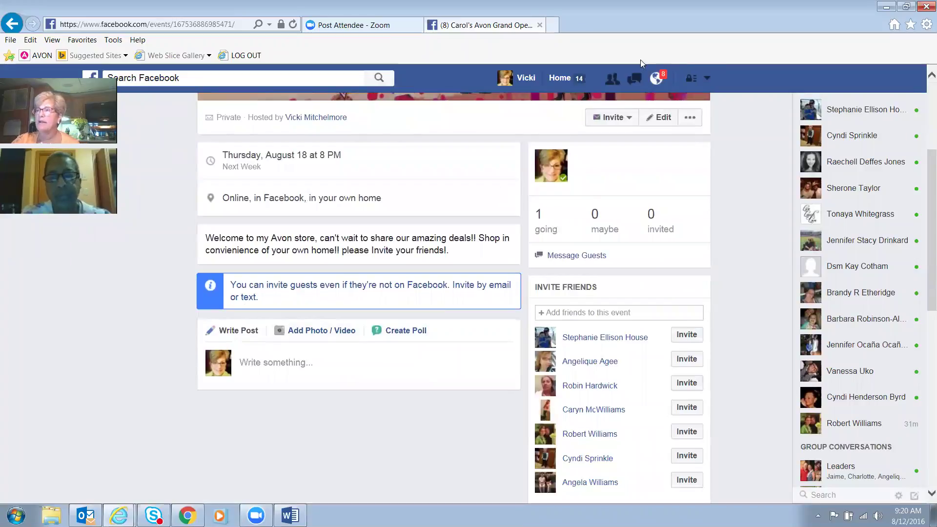
scroll(578, 250, "up", 3)
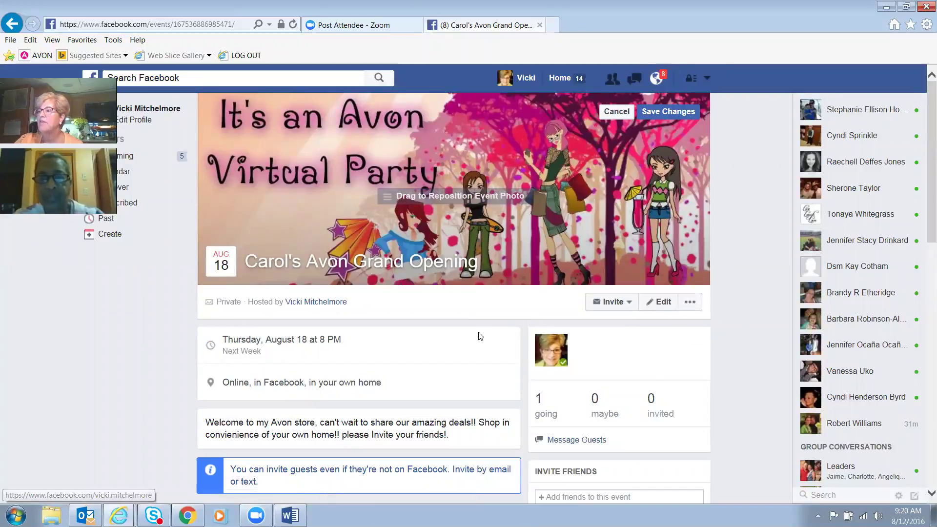
scroll(477, 335, "down", 3)
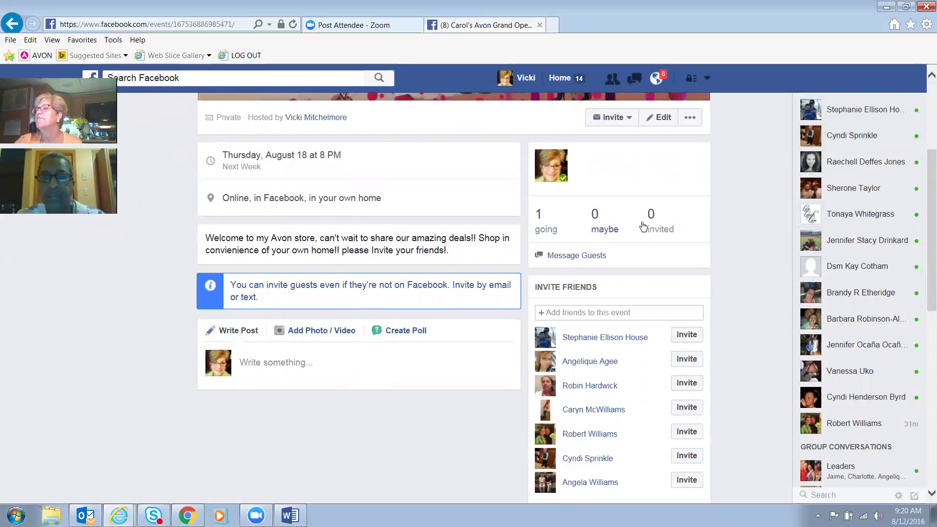
left_click(626, 118)
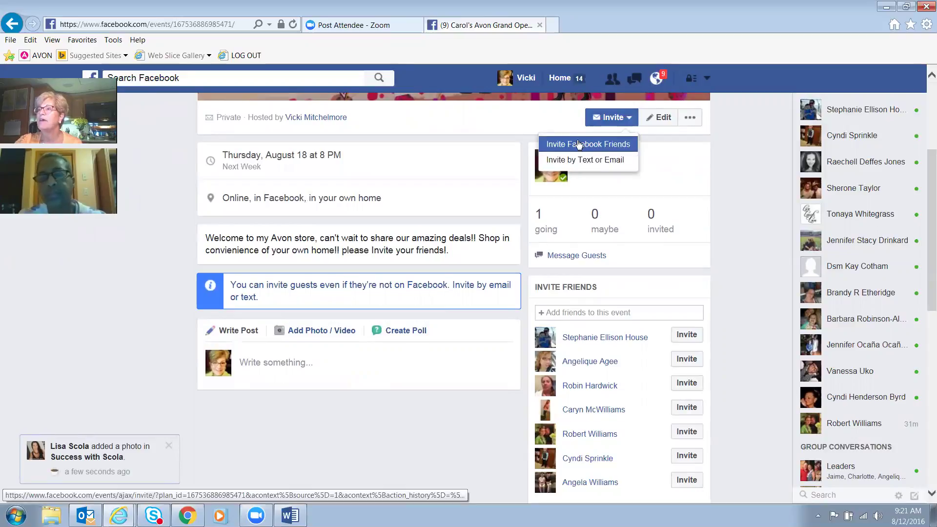
- Open the Invite Facebook Friends window and list All Friends instead of suggestions
left_click(578, 144)
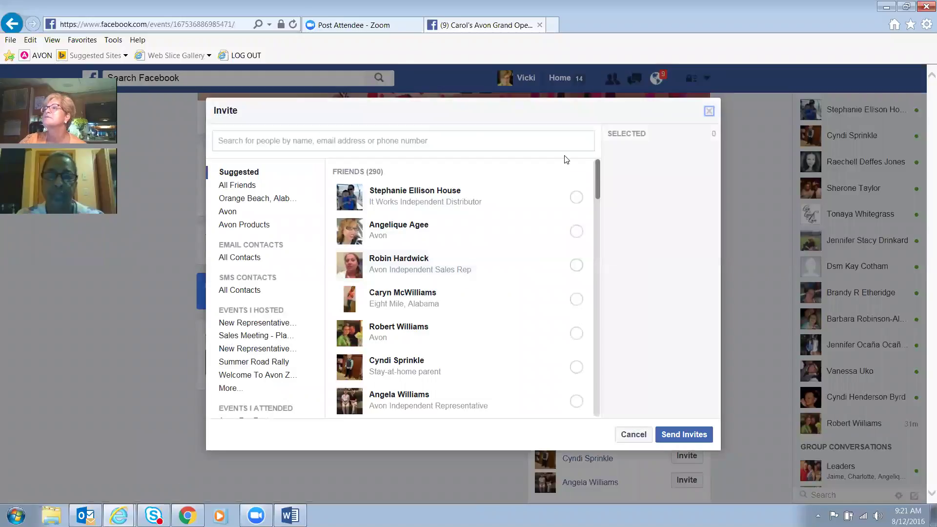
scroll(452, 288, "down", 12)
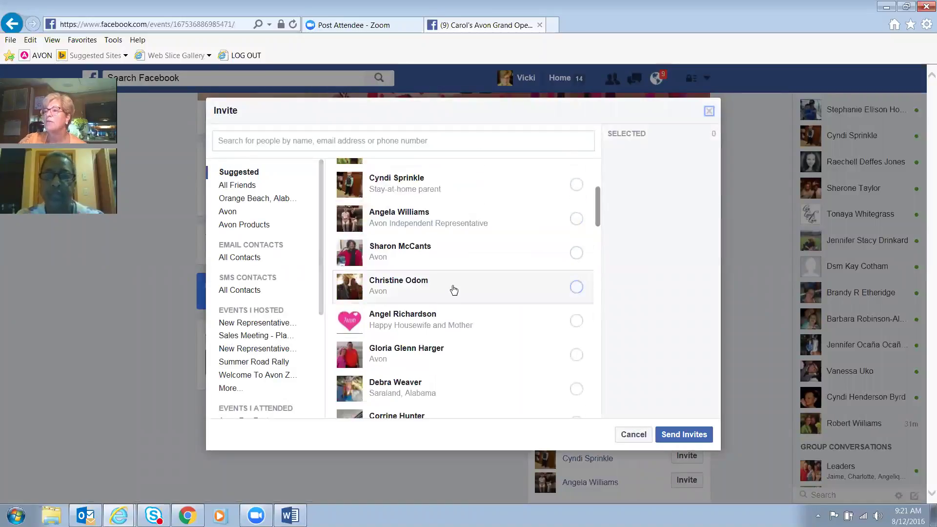
scroll(458, 276, "up", 12)
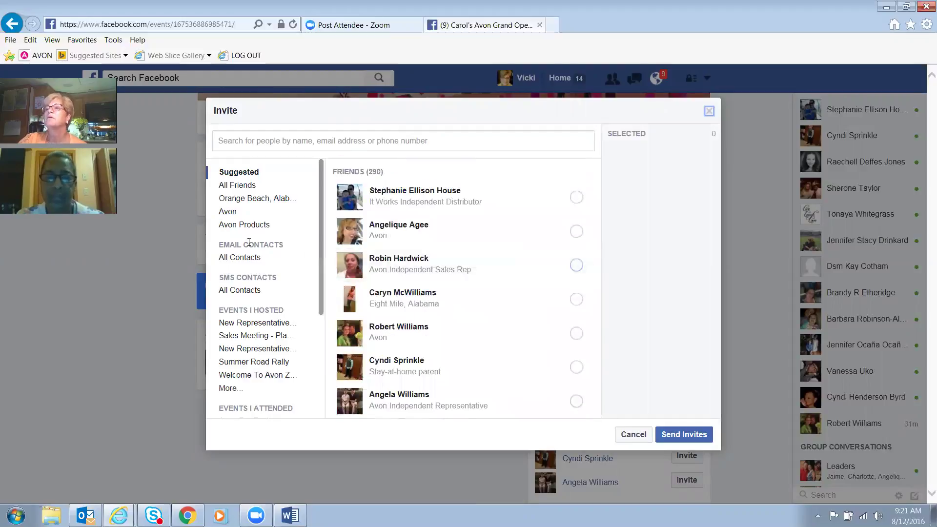
left_click(237, 185)
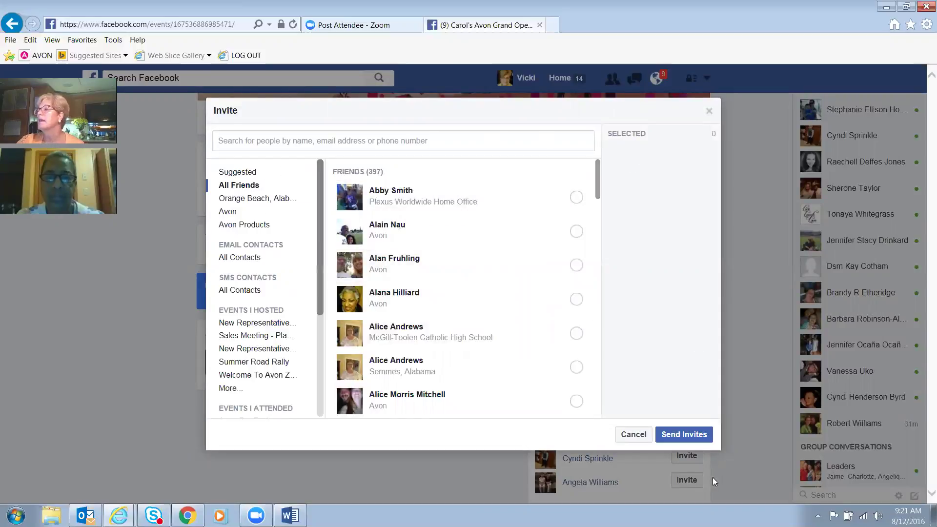
- Tick seven friends, then cancel the invite window without sending invitations
left_click(577, 198)
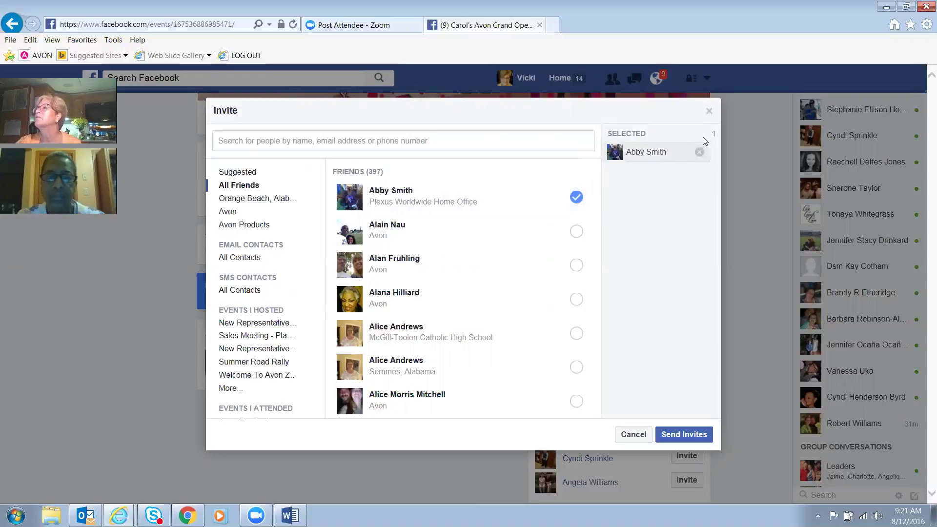
left_click(576, 231)
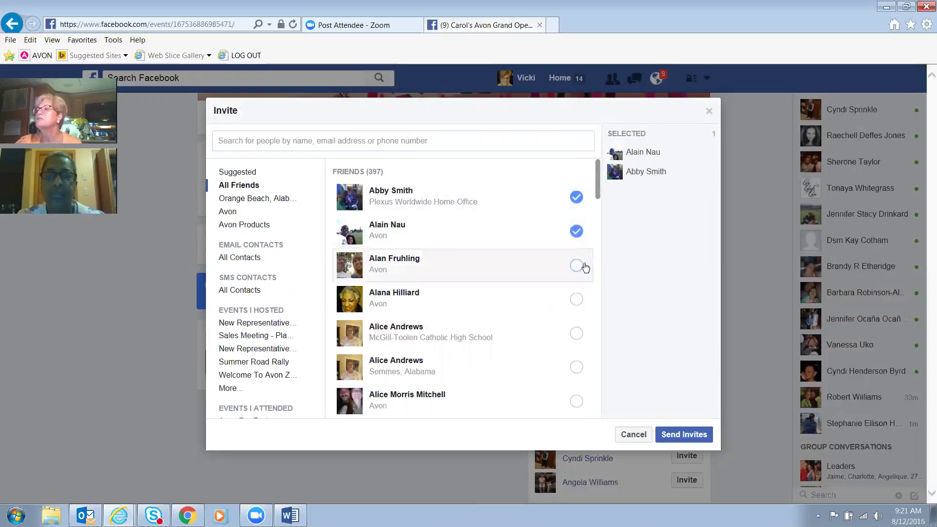
left_click(576, 265)
left_click(577, 300)
left_click(577, 333)
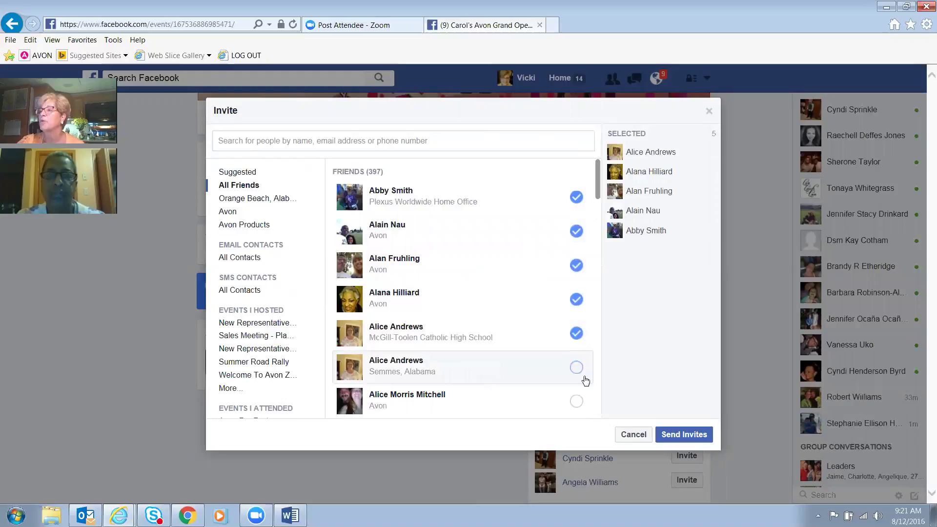
left_click(576, 367)
left_click(578, 402)
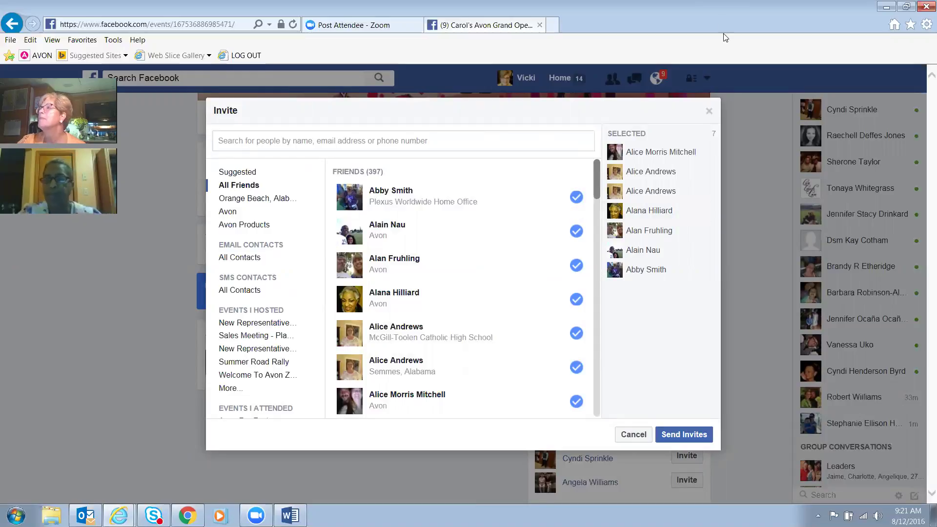
left_click(634, 435)
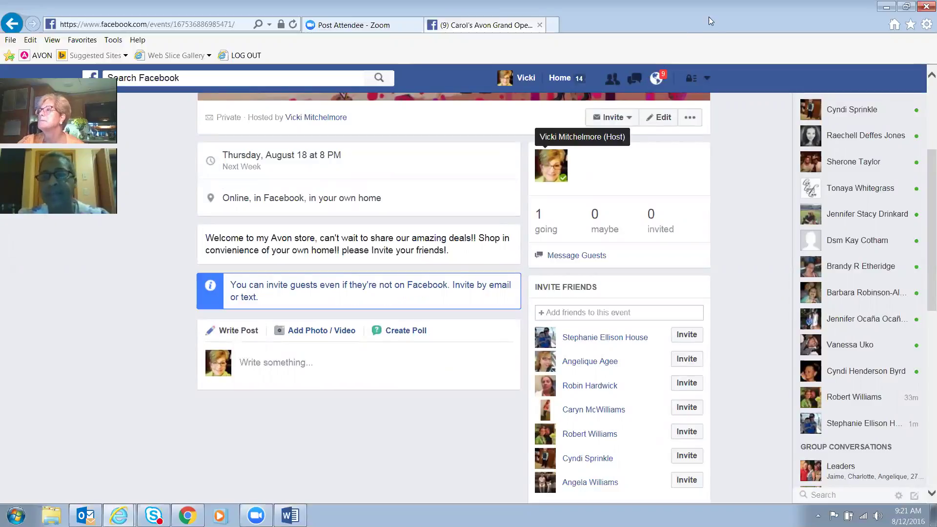
left_click(661, 118)
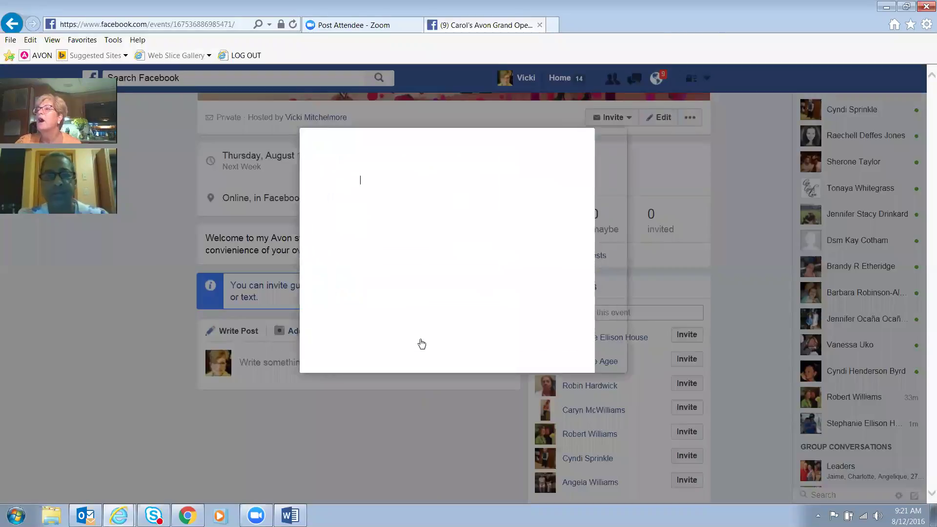
left_click(411, 310)
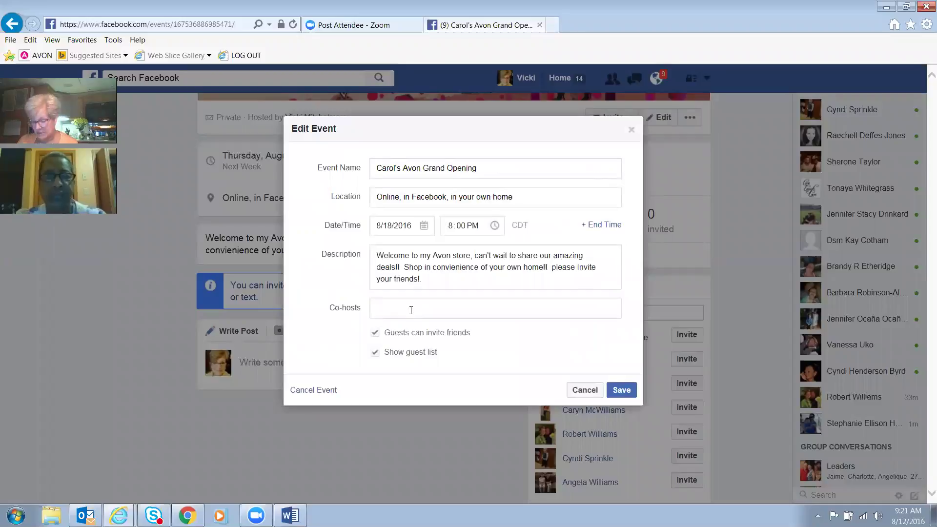
type("Ca")
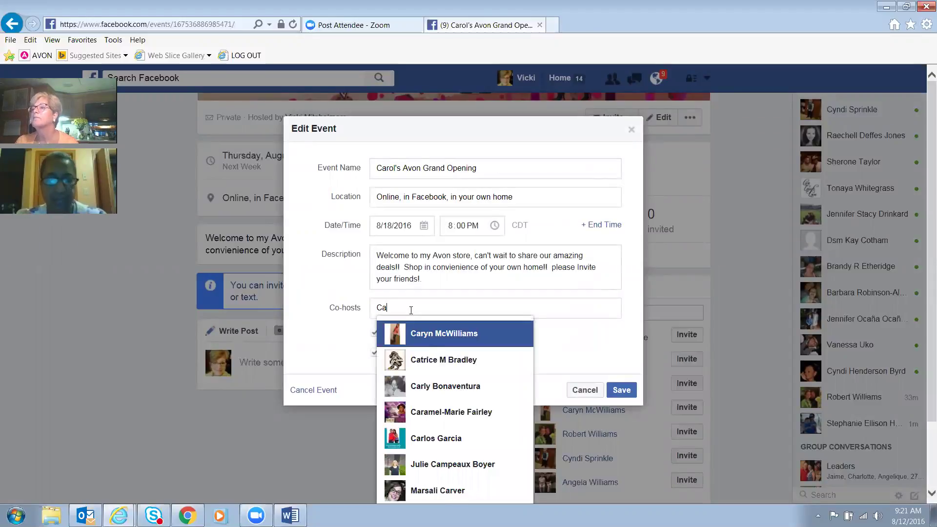
type("r")
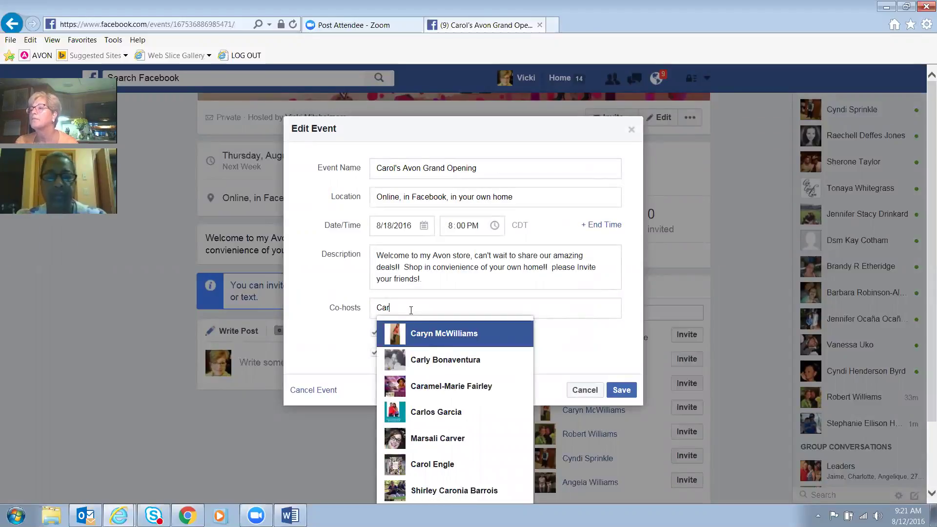
type("o")
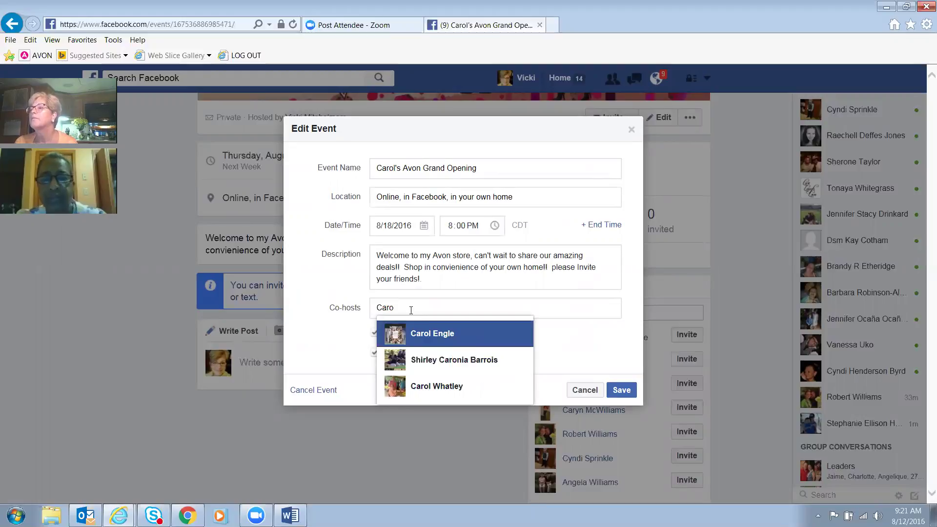
type("l")
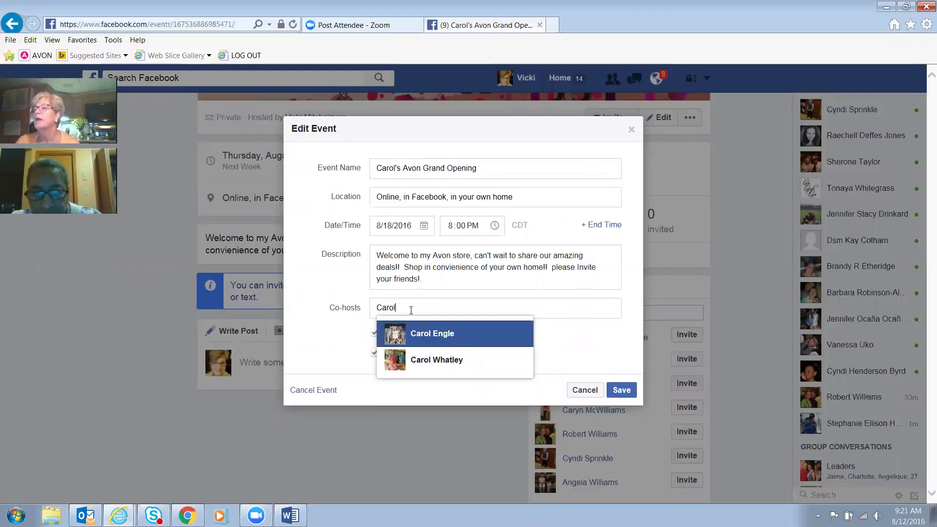
double_click(410, 309)
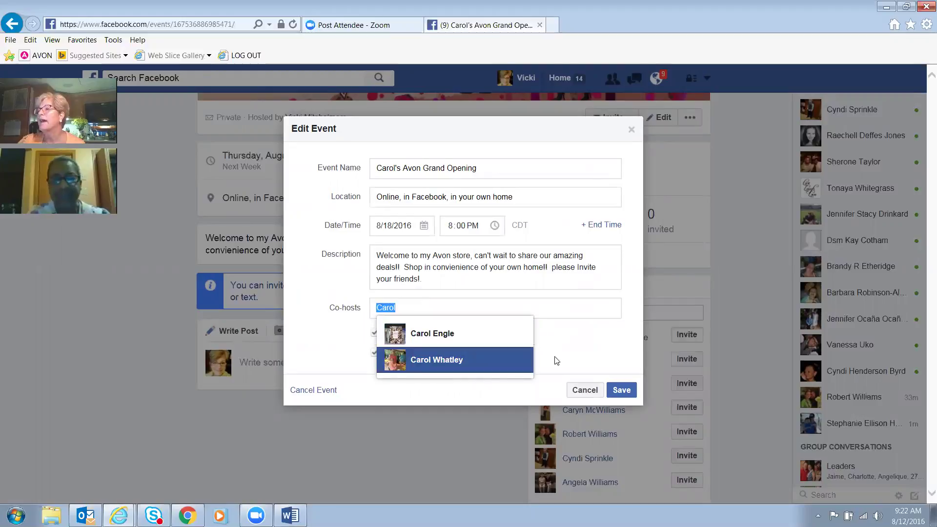
key("BackSpace")
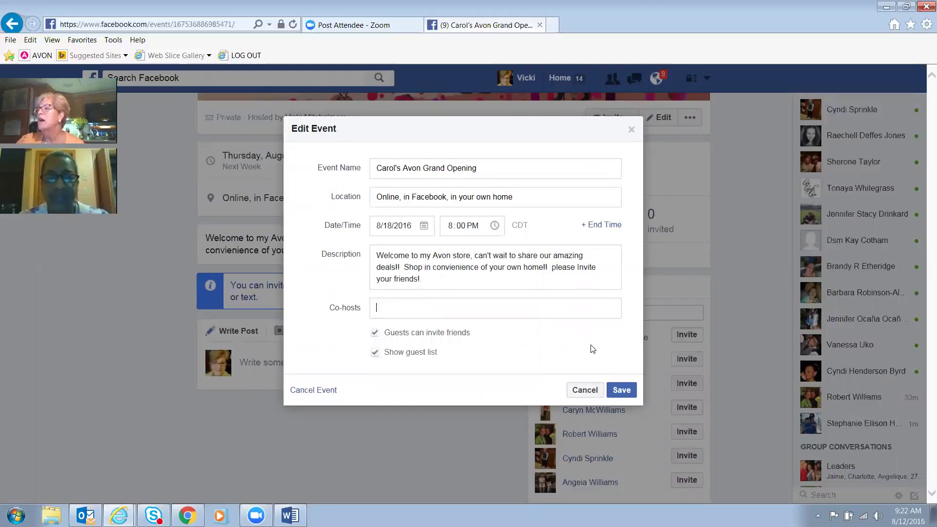
left_click(631, 129)
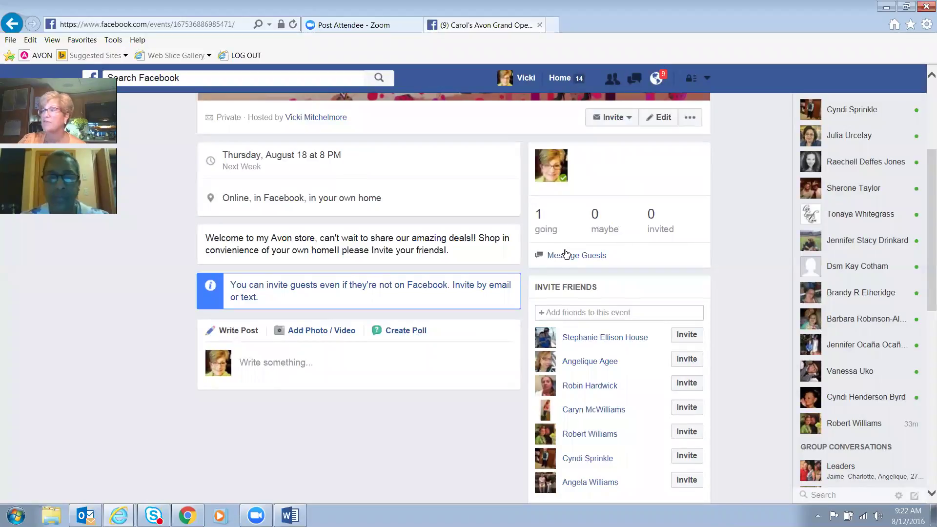
- Place the cursor in the event wall's Write something post box
scroll(490, 211, "up", 1)
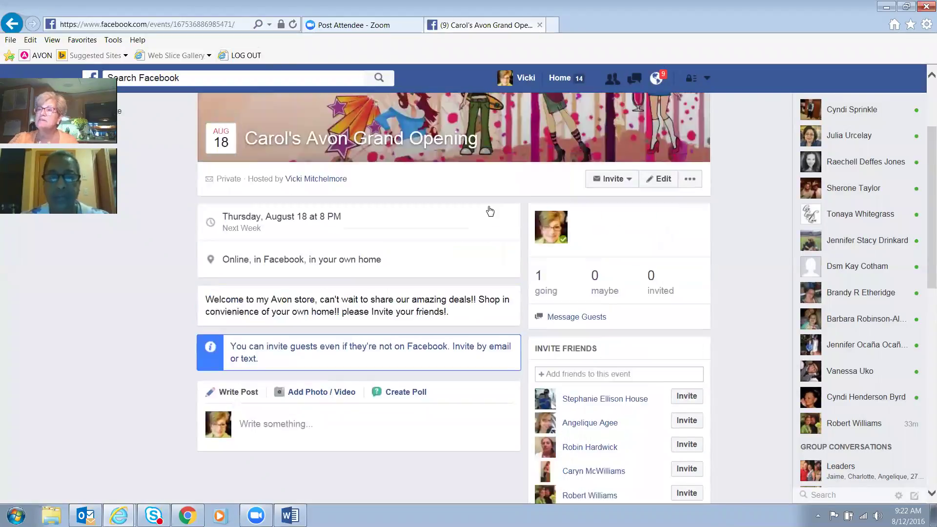
scroll(490, 211, "up", 2)
scroll(488, 206, "down", 3)
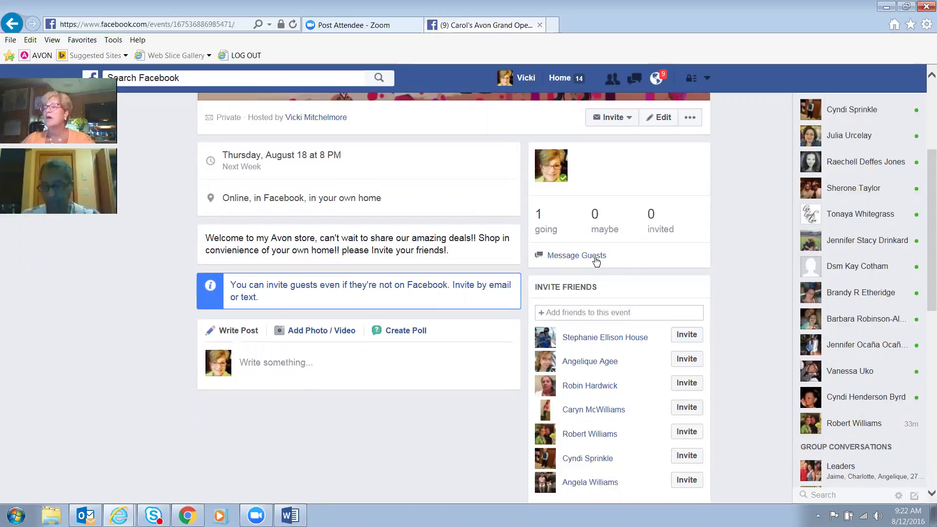
scroll(592, 180, "up", 3)
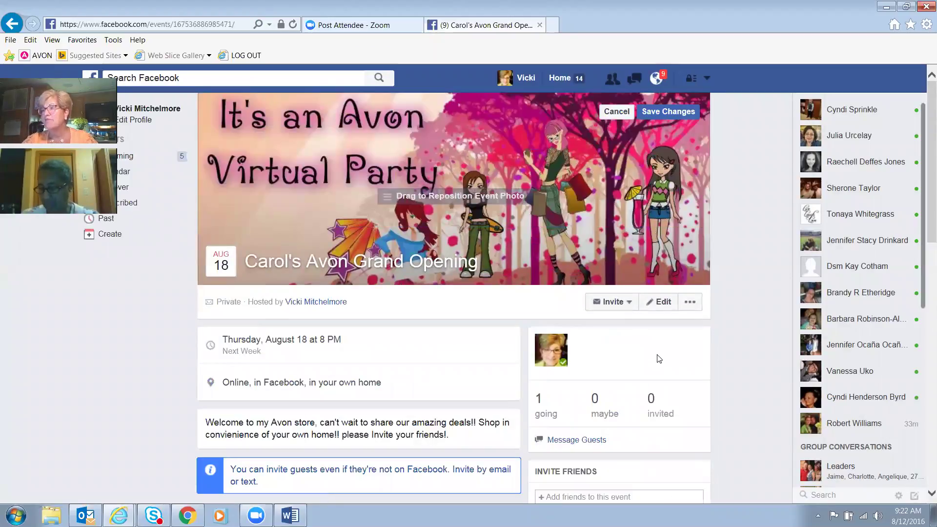
scroll(660, 356, "down", 5)
scroll(661, 355, "up", 5)
scroll(662, 355, "down", 5)
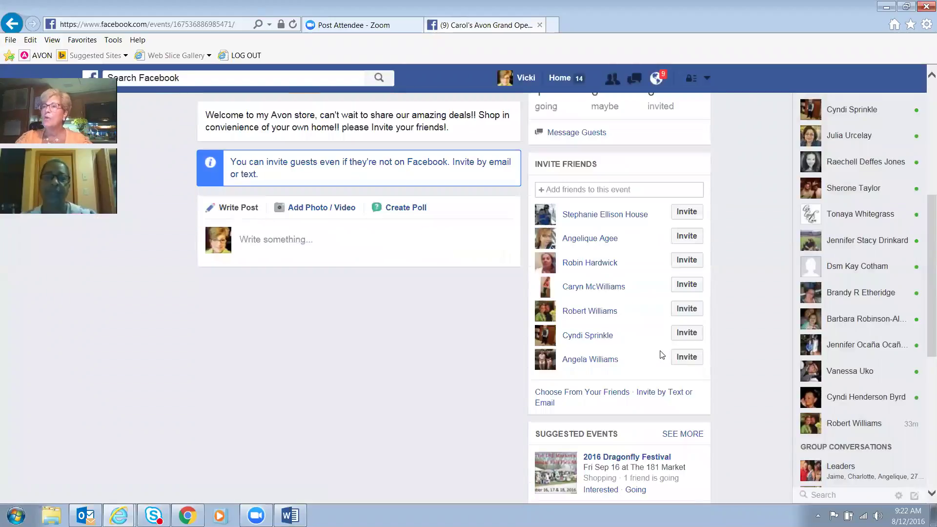
left_click(288, 240)
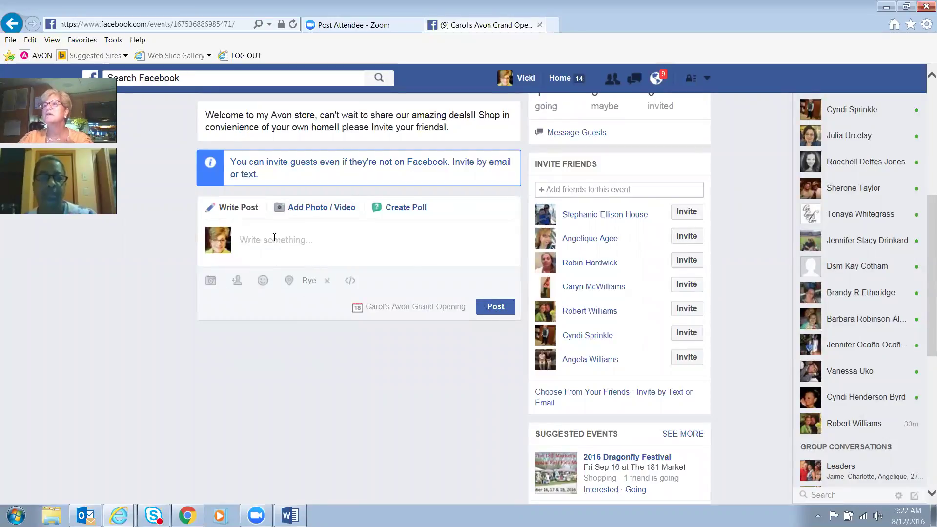
- Start attaching a photo to the wall post, then cancel and return to the text
left_click(210, 280)
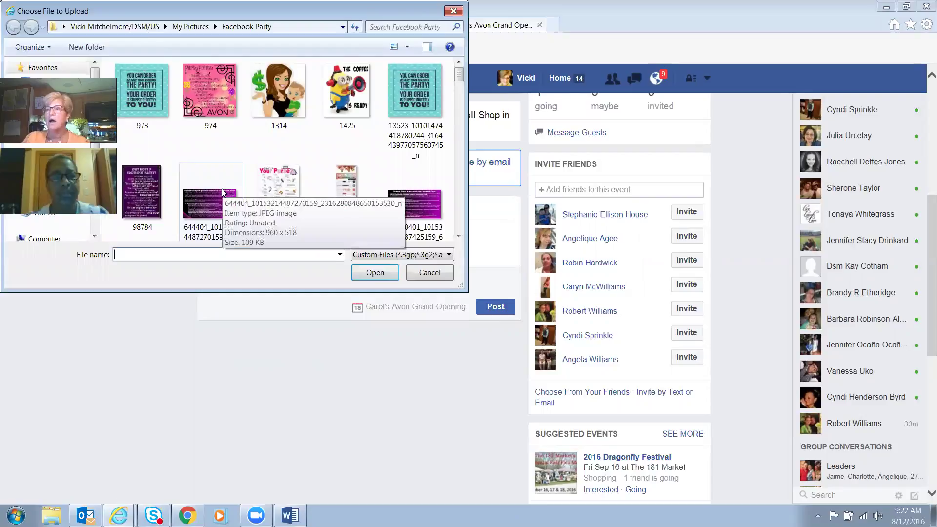
left_click(453, 10)
left_click(270, 237)
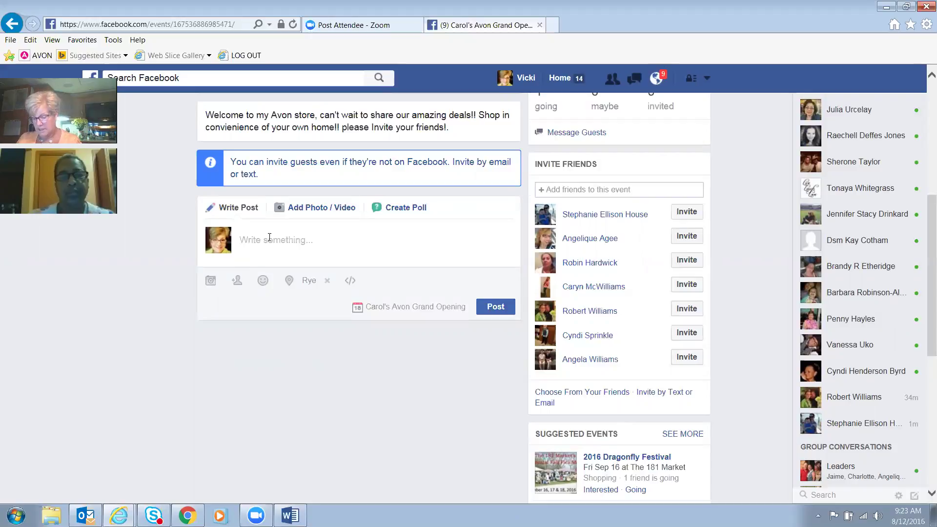
- Type the Grand Opening welcome message about sharing Carol's Avon Store, replacing 'guest' with 'friends'
type("We")
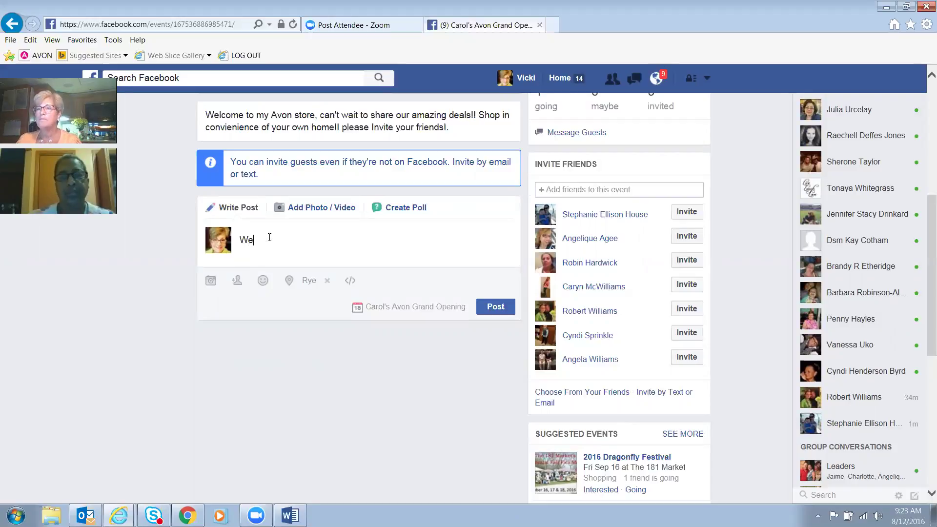
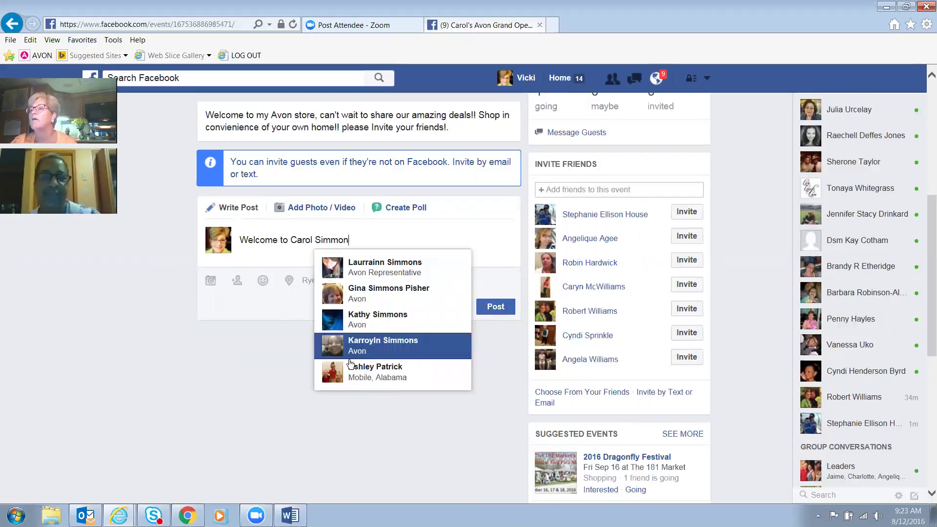
scroll(367, 264, "down", 3)
scroll(367, 263, "up", 5)
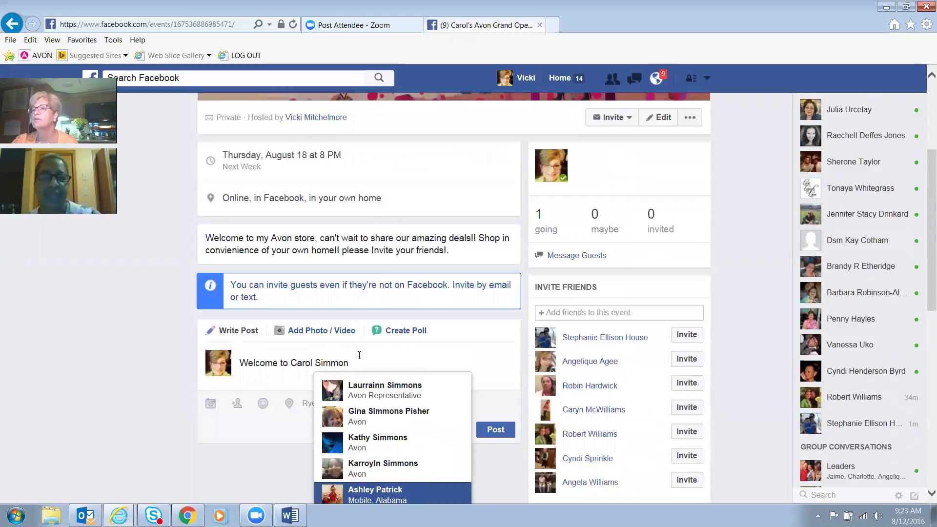
type("s")
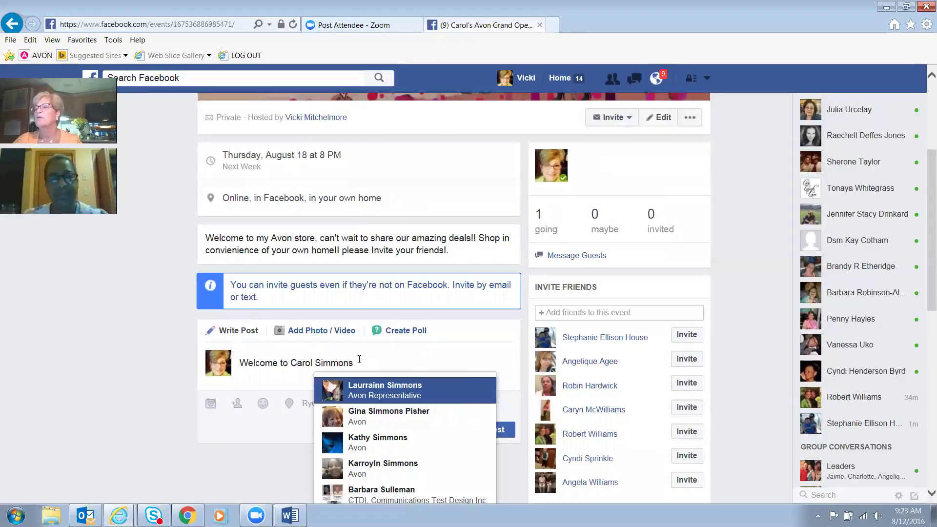
type(" Gr")
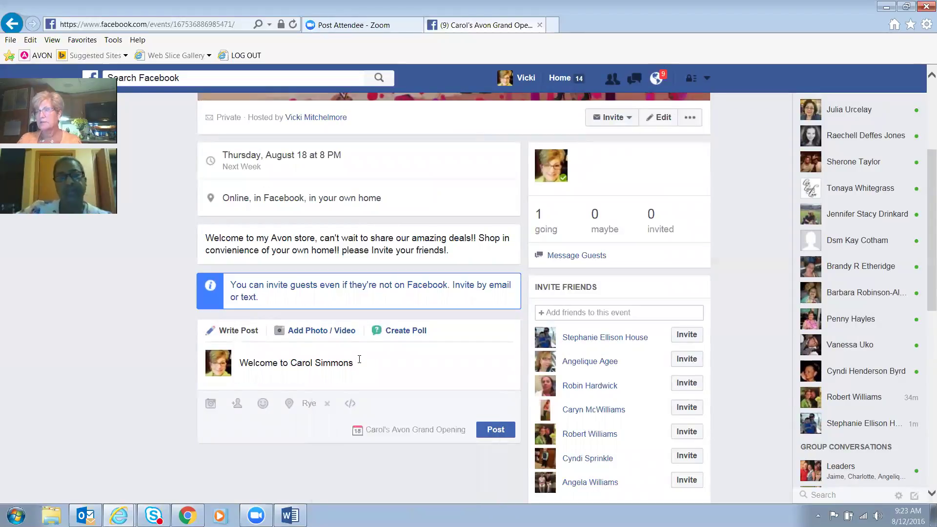
type("an d ")
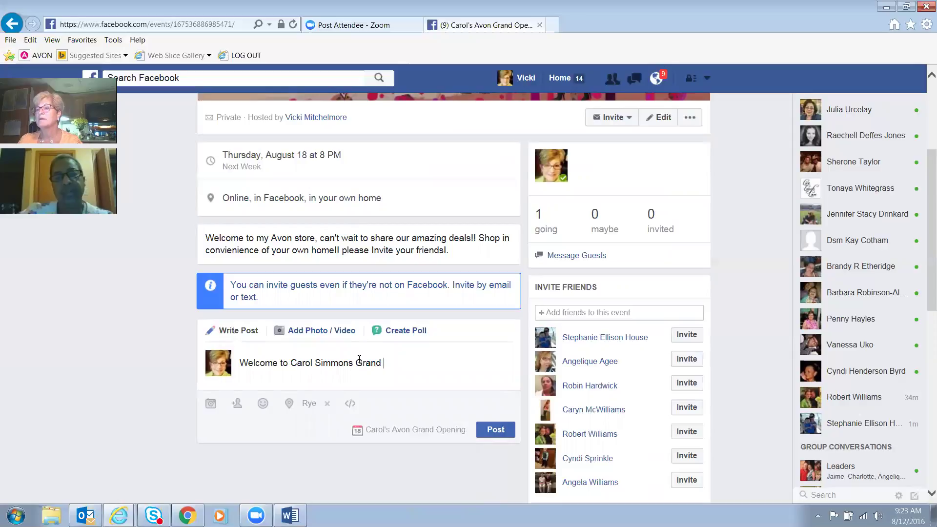
type("Opening")
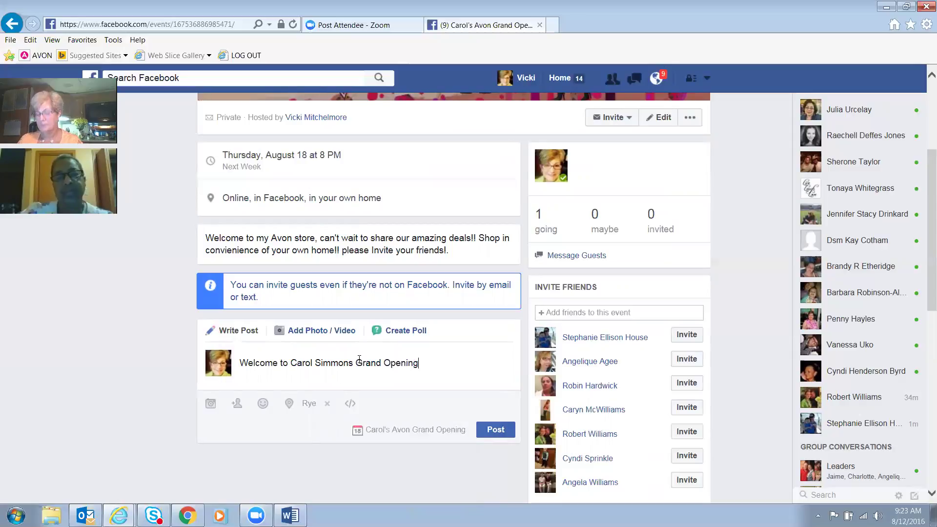
type("!  Loo")
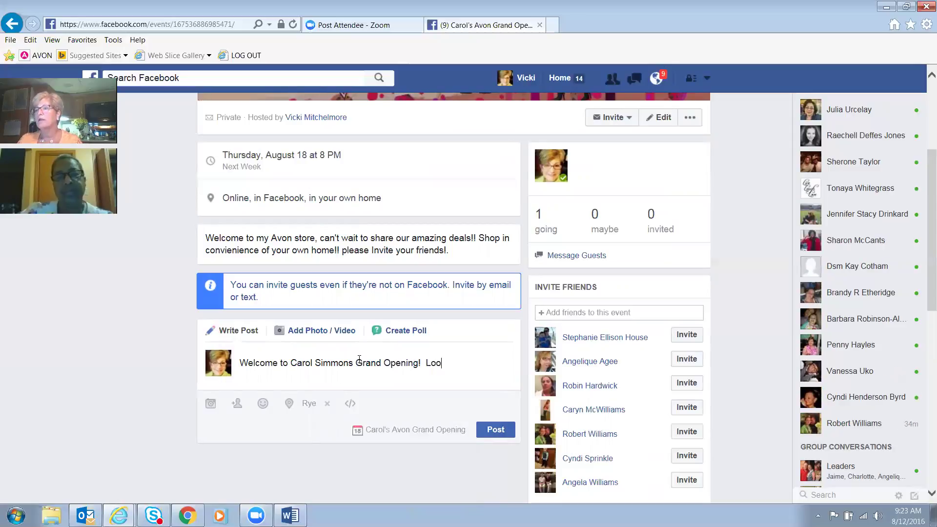
type("king for")
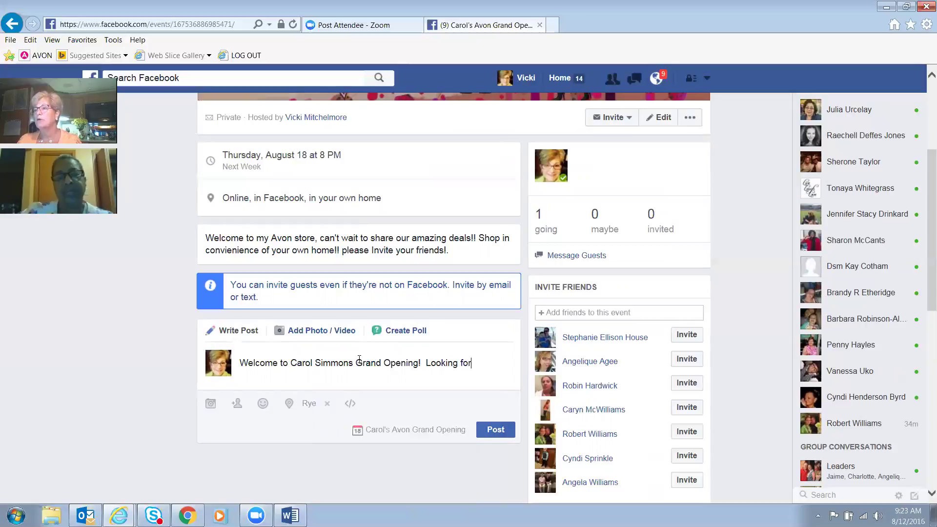
type("ward to sh")
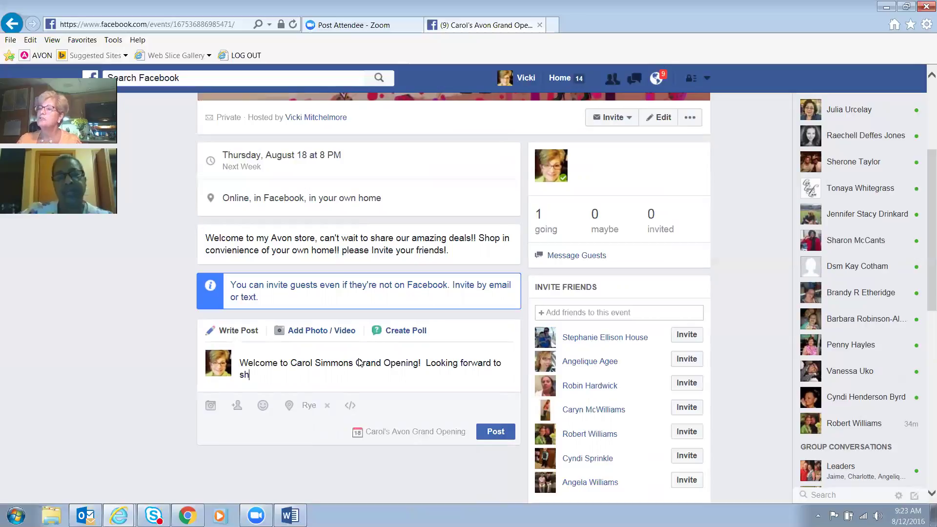
type("aring wh")
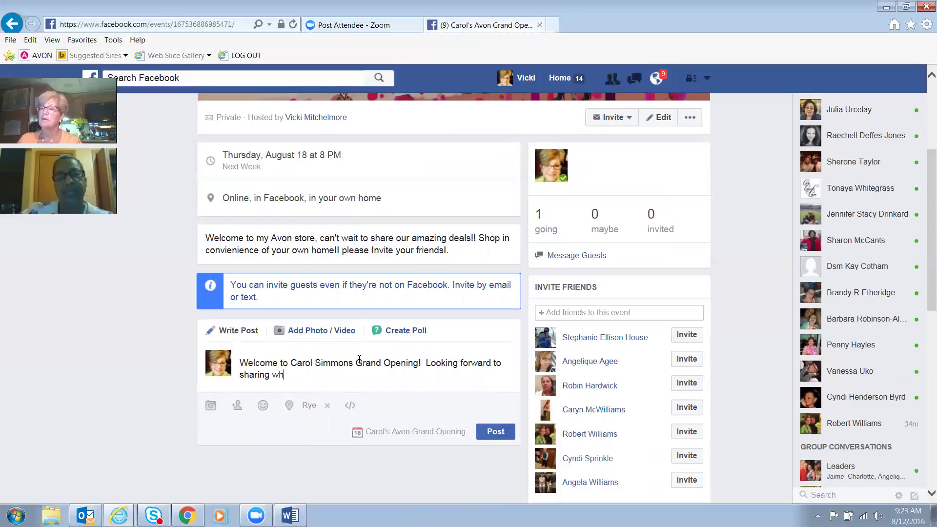
type("at's in Carol's")
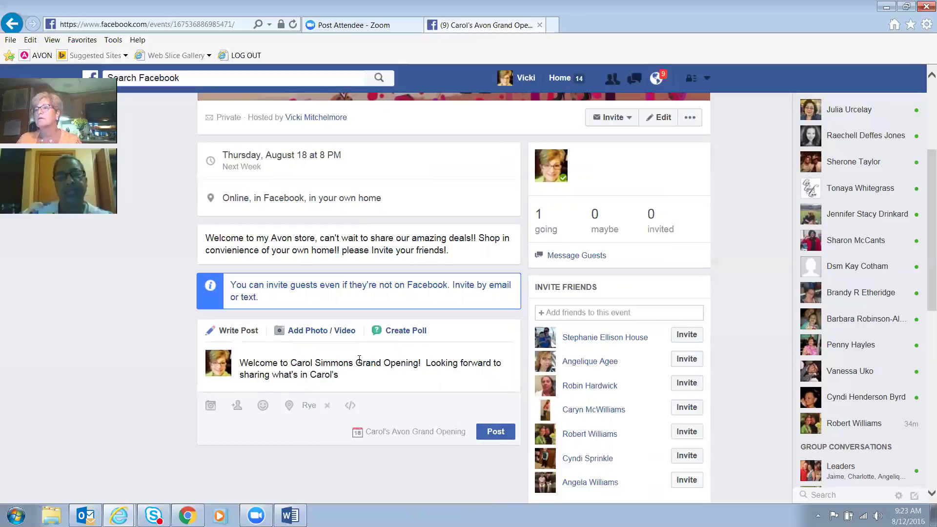
type(" Avon St")
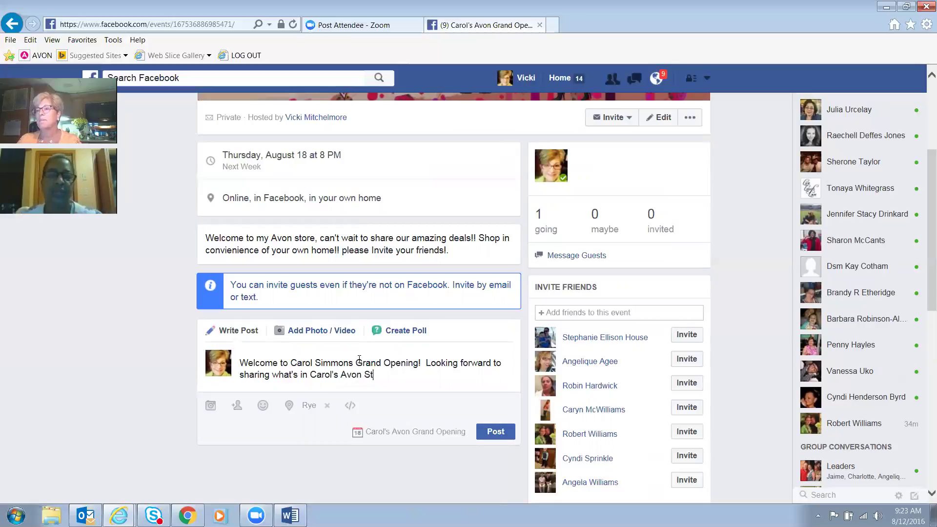
type("ore with you")
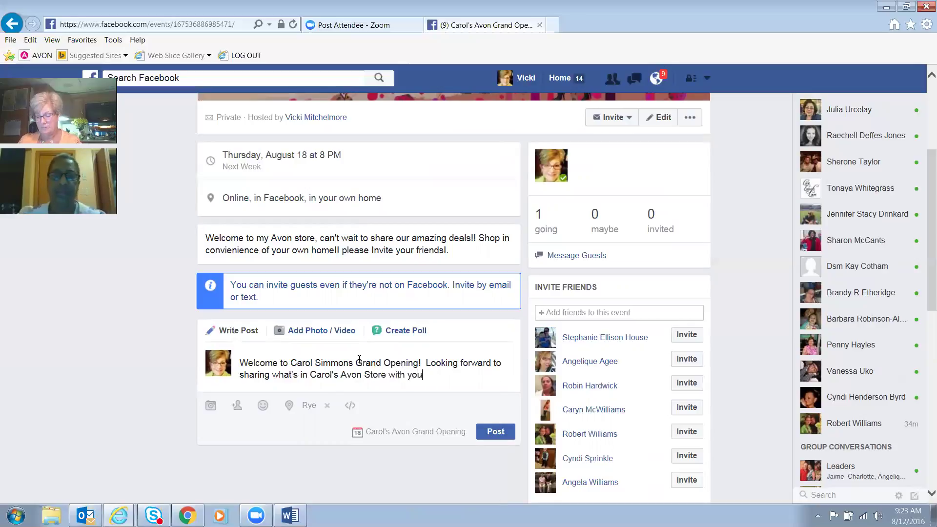
type("!!  Please")
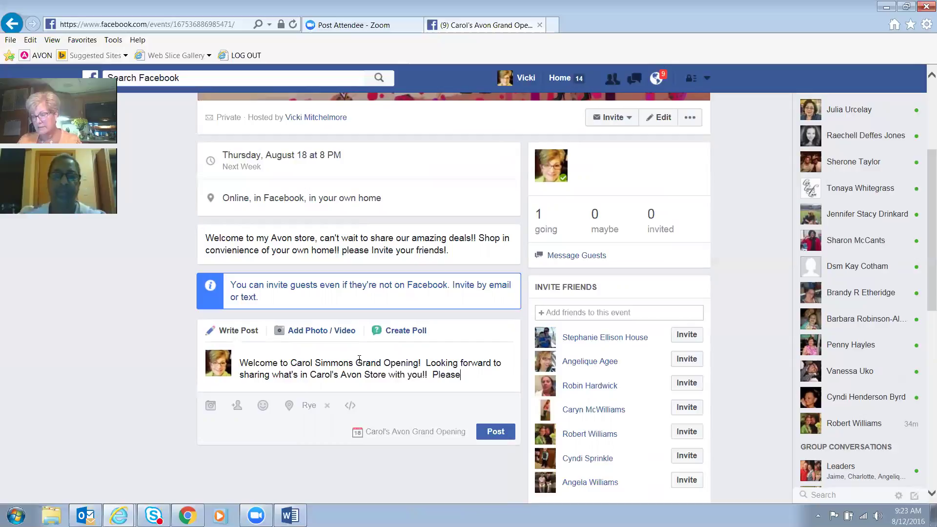
type(" fee free to in")
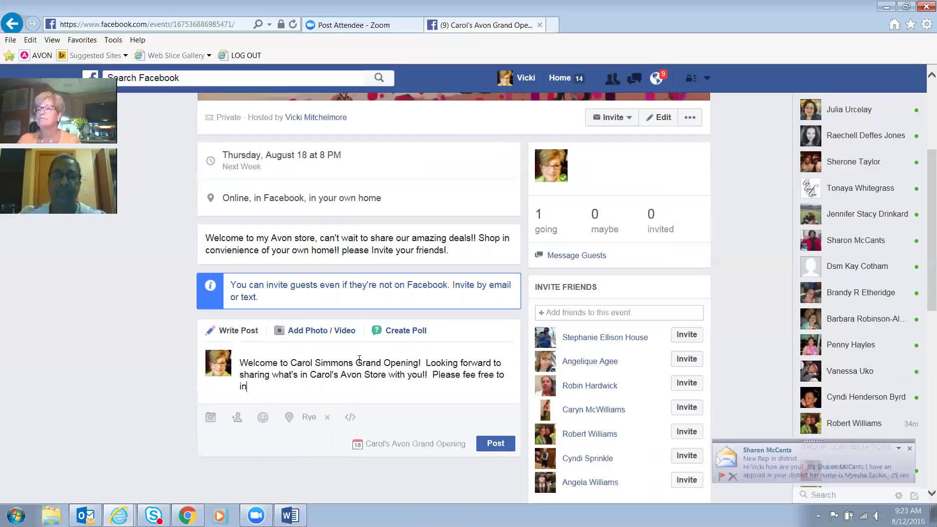
type("vite your ")
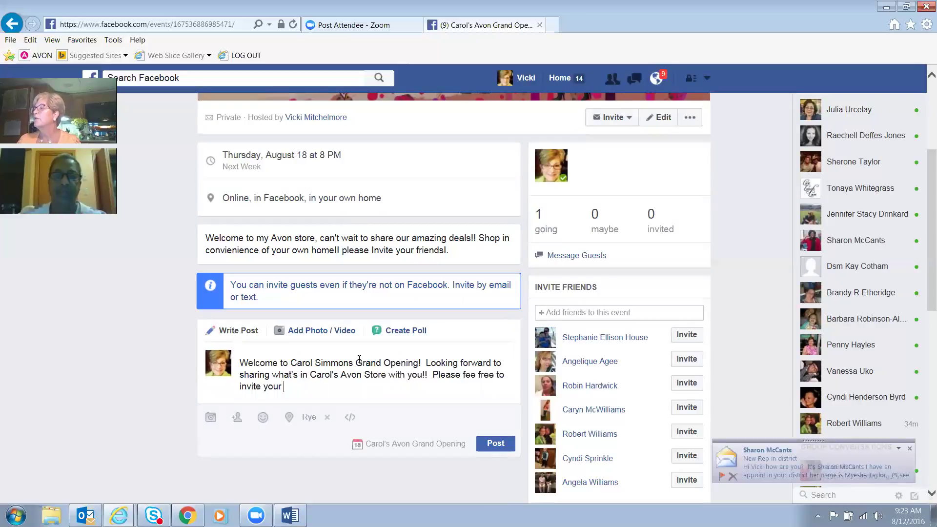
type("guest")
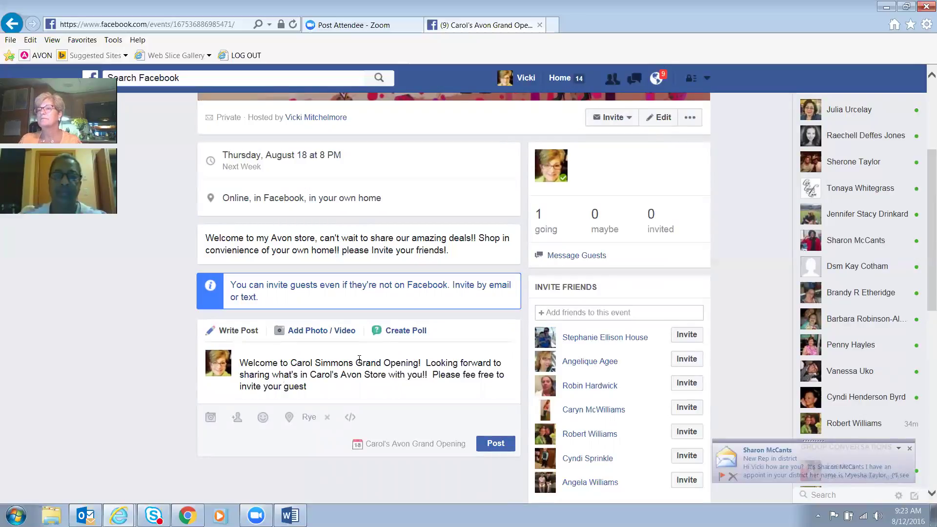
key("BackSpace")
key("BackSpace")
key("BackSpace")
key("BackSpace")
key("BackSpace")
type("fr")
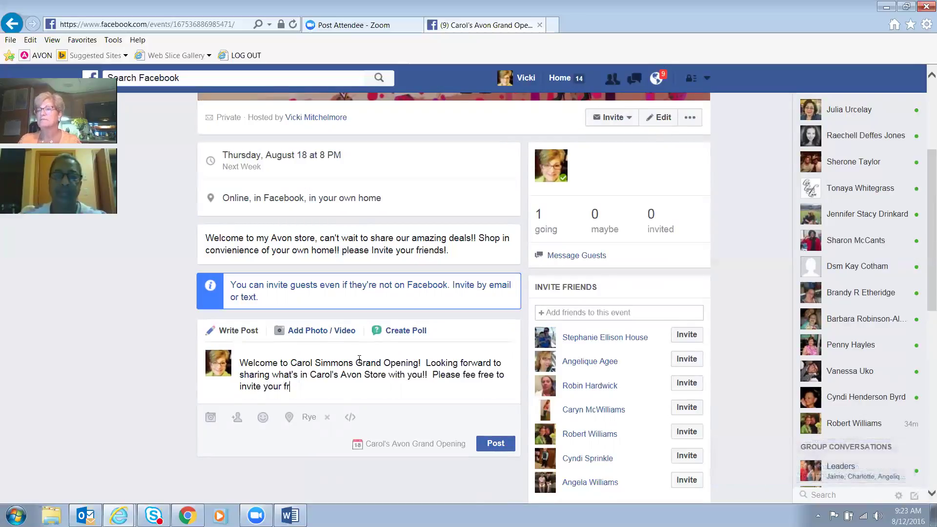
type("iends!!")
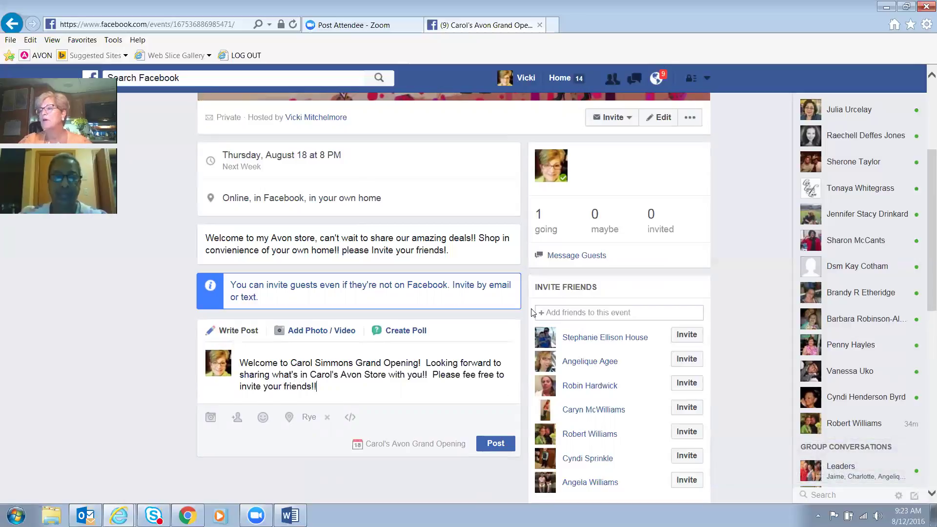
- Publish the Grand Opening welcome message on the event wall, then begin a new post
left_click(489, 444)
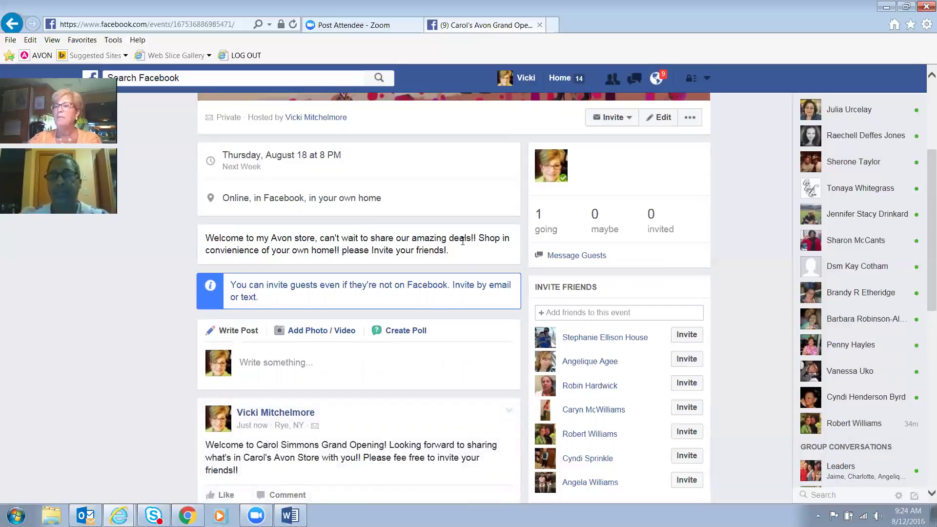
scroll(459, 275, "down", 3)
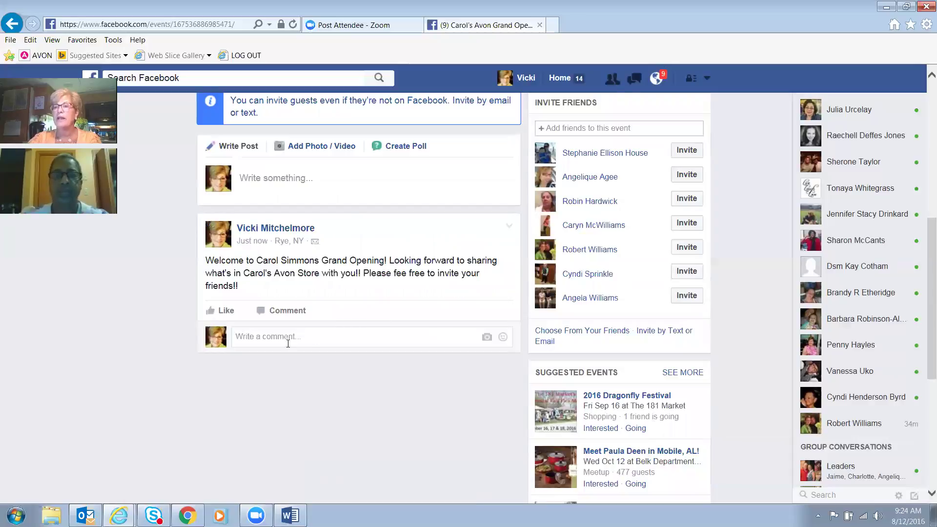
scroll(312, 323, "up", 3)
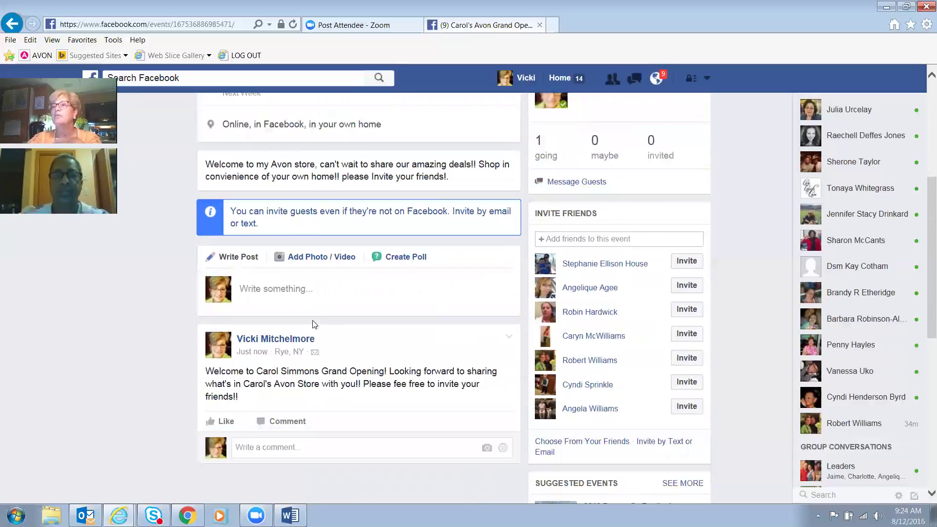
left_click(314, 374)
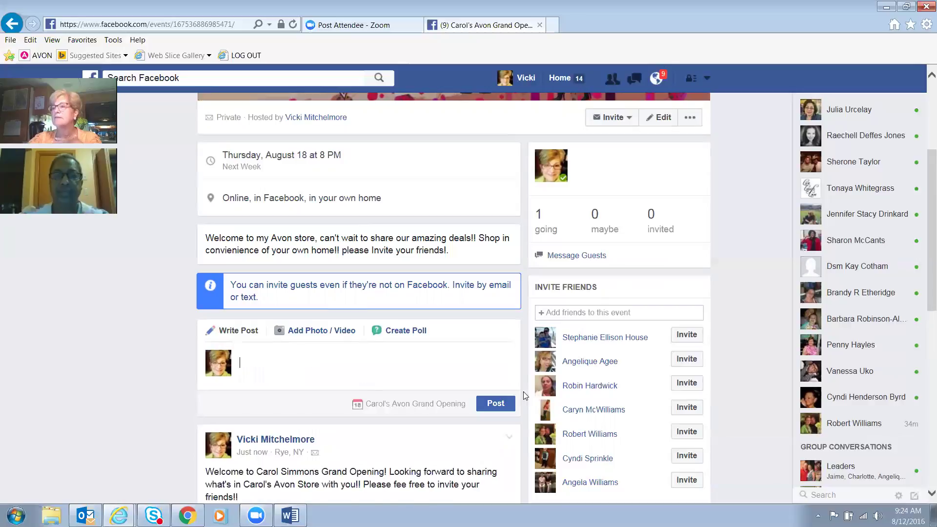
- Open the photo upload window and browse the Facebook Party pictures folder for a post image
left_click(211, 405)
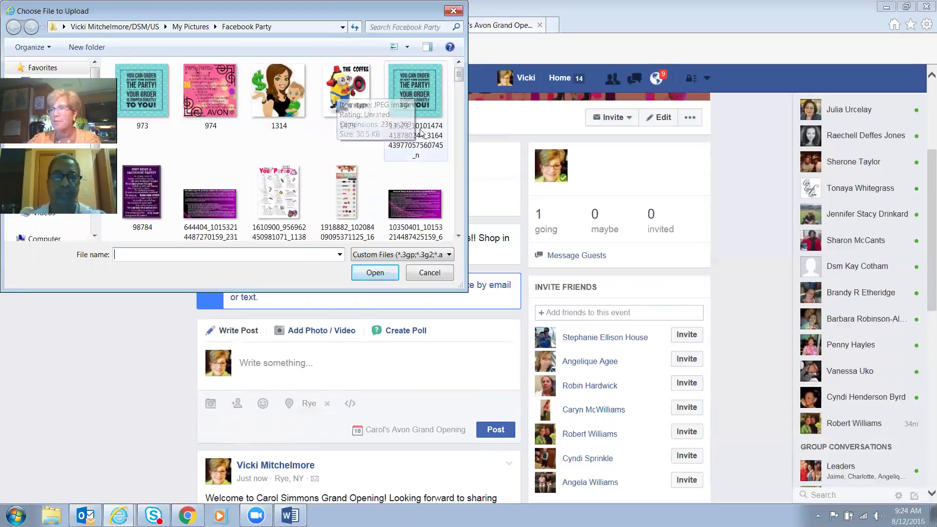
left_click(459, 236)
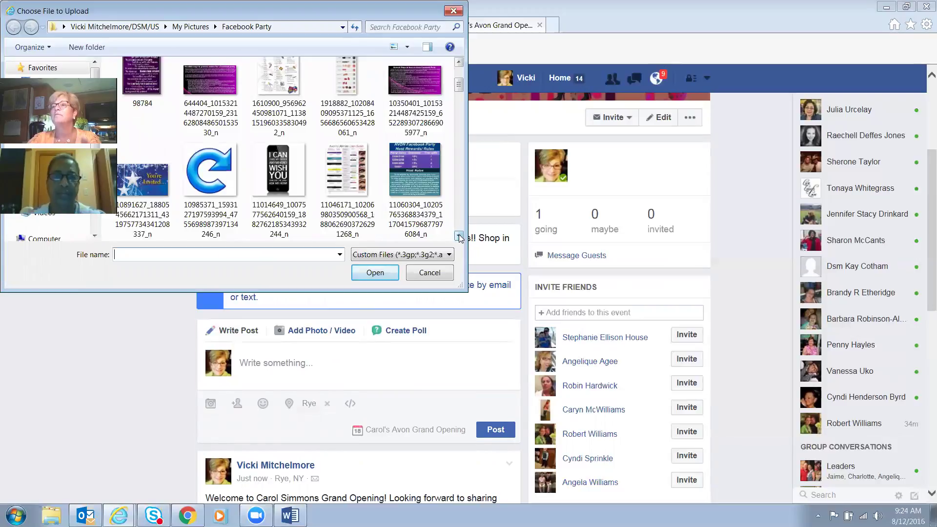
left_click(459, 236)
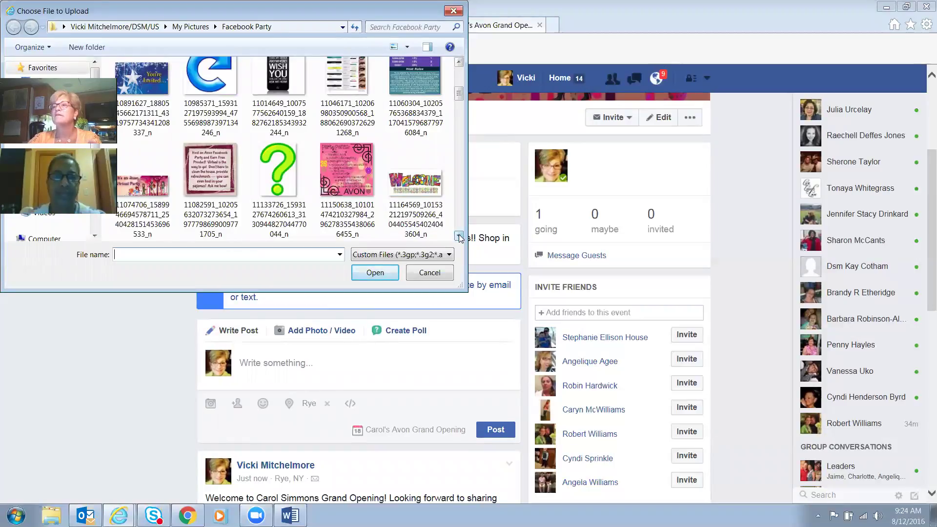
left_click(458, 236)
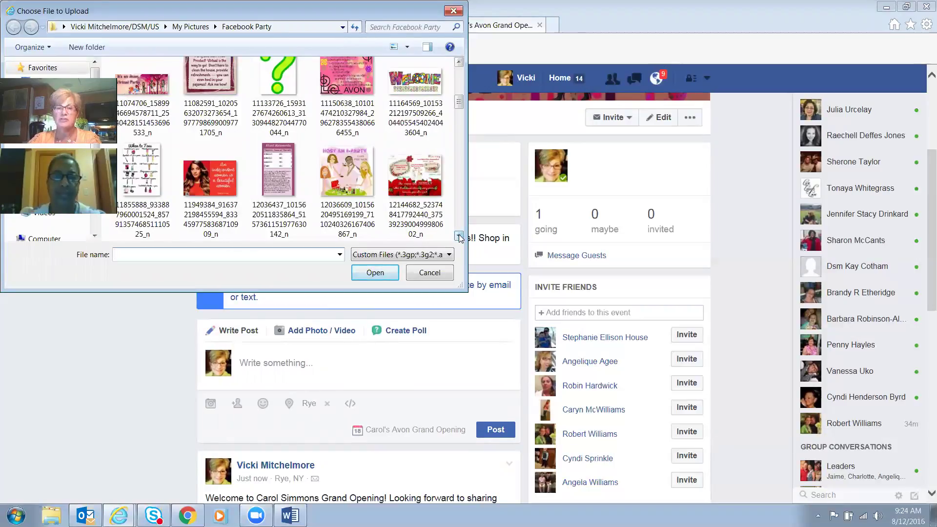
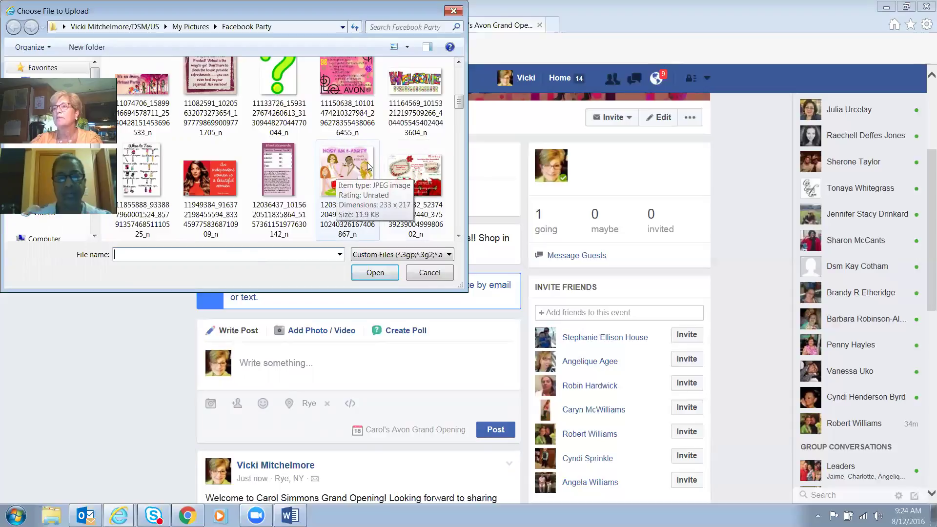
- Browse the Facebook Party folder's thumbnails in the file chooser, then close it without uploading
left_click(459, 236)
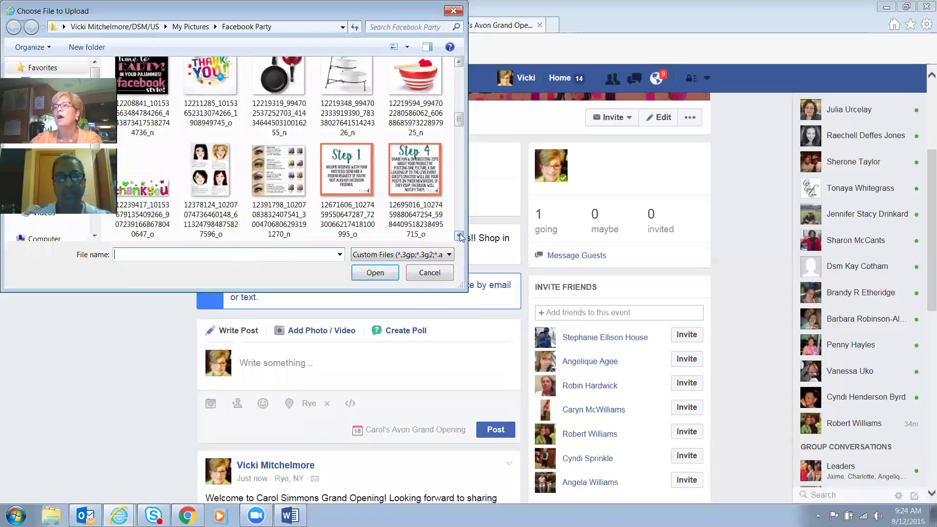
left_click(459, 236)
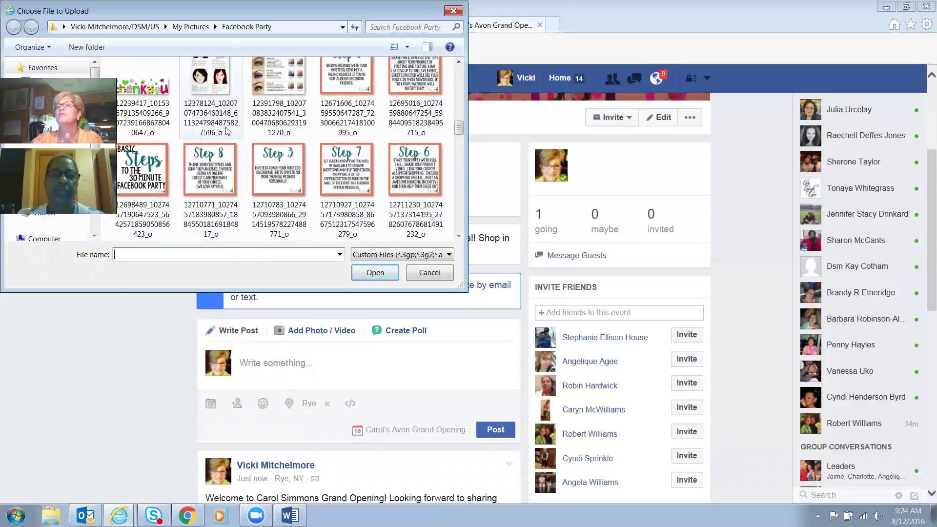
left_click(459, 237)
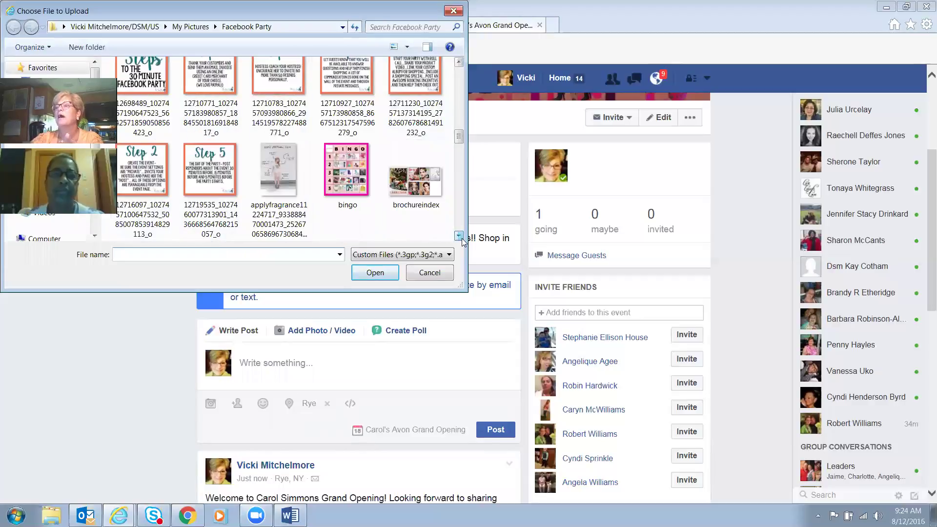
left_click(459, 237)
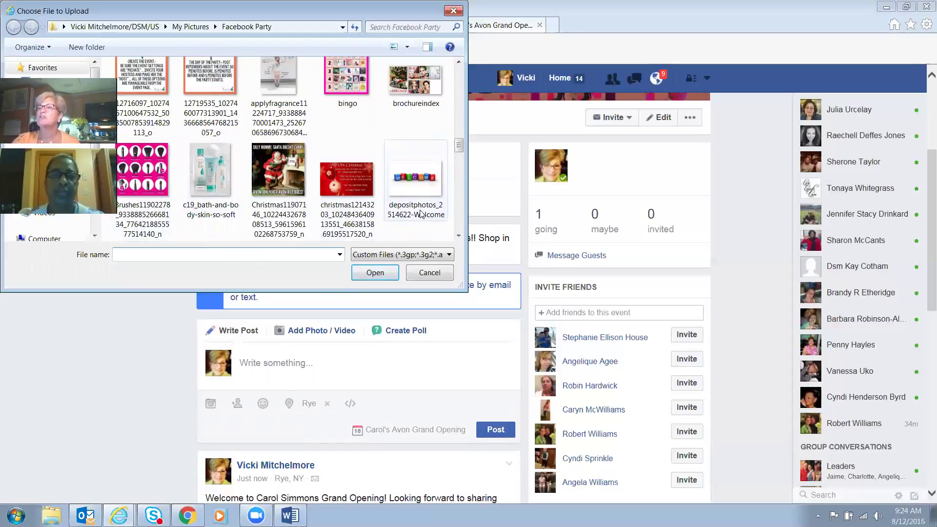
left_click(459, 236)
left_click(459, 236)
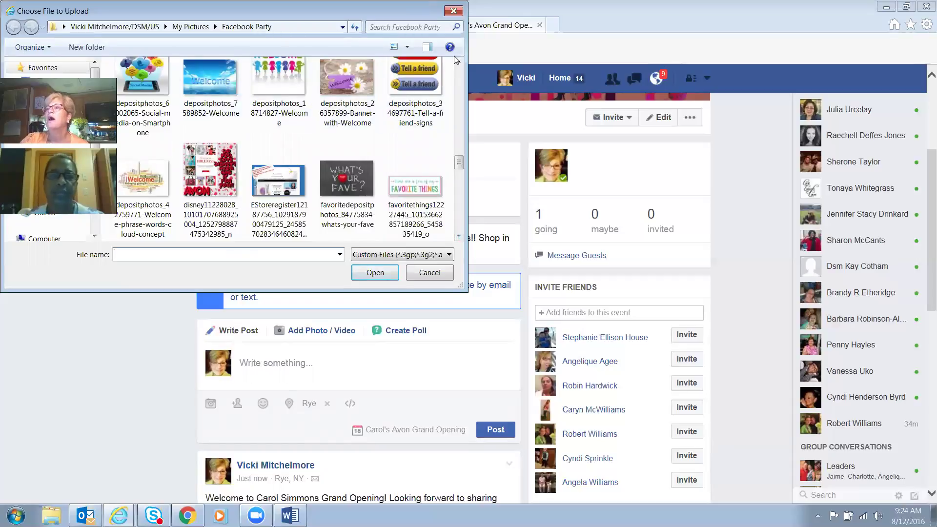
left_click(459, 62)
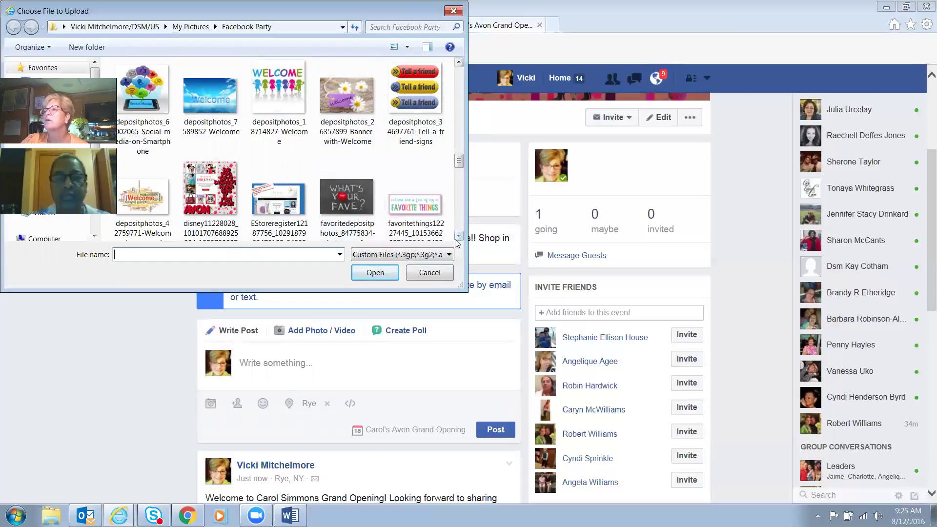
left_click(459, 237)
scroll(459, 237, "down", 10)
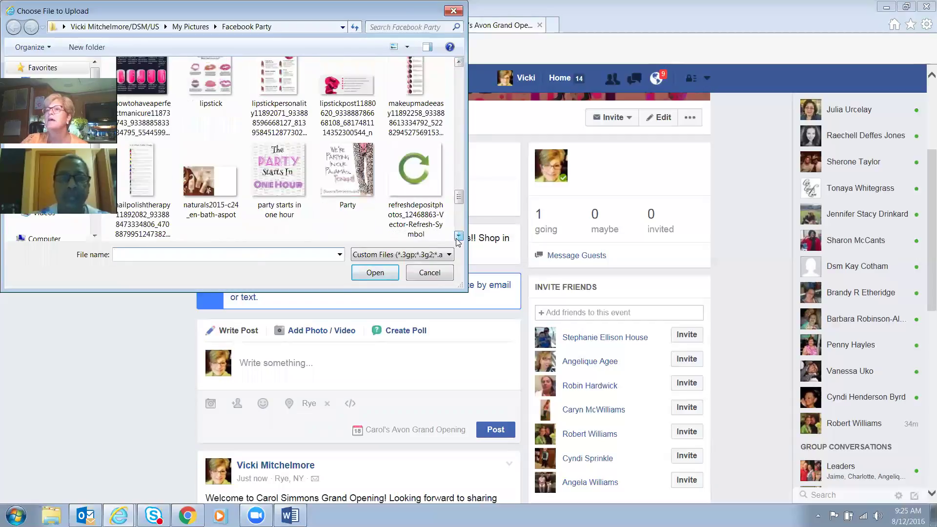
scroll(459, 240, "down", 5)
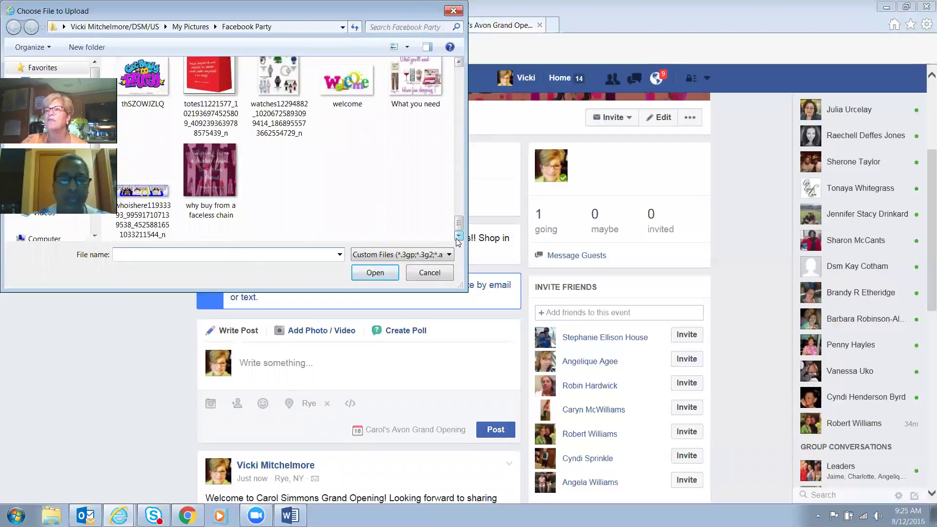
left_click(454, 10)
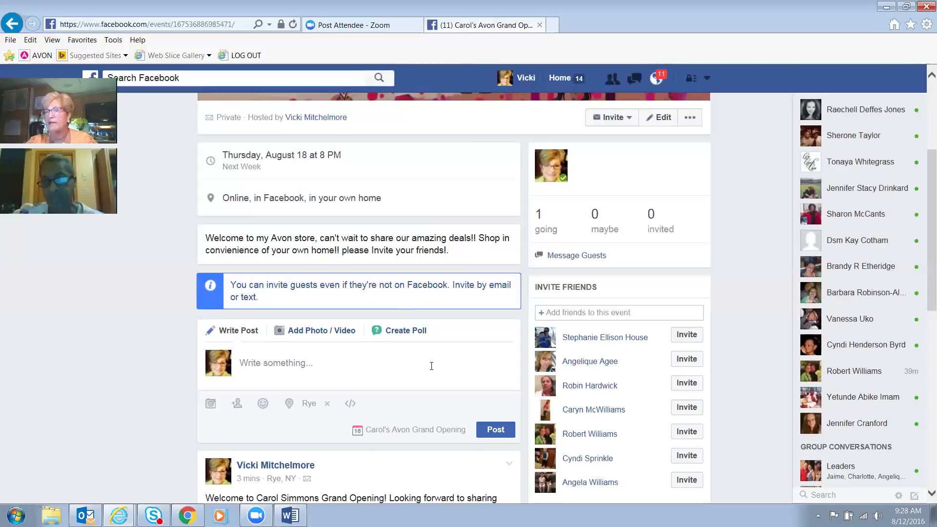
- Scroll down the event page below the new 'It's an Avon Virtual Party' cover photo
scroll(432, 366, "down", 4)
- Choose Invite Facebook Friends from the event's Invite dropdown, opening the 290-friend list
scroll(431, 366, "up", 8)
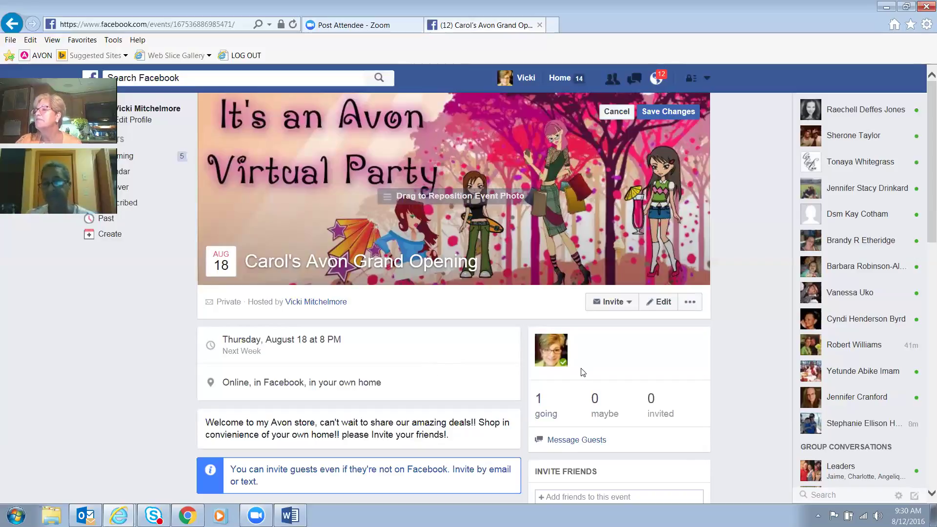
left_click(624, 303)
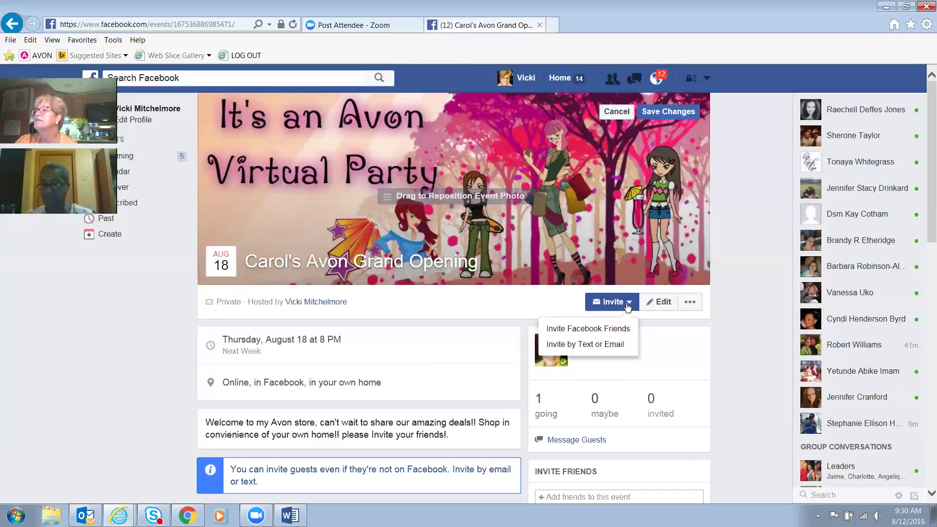
left_click(588, 330)
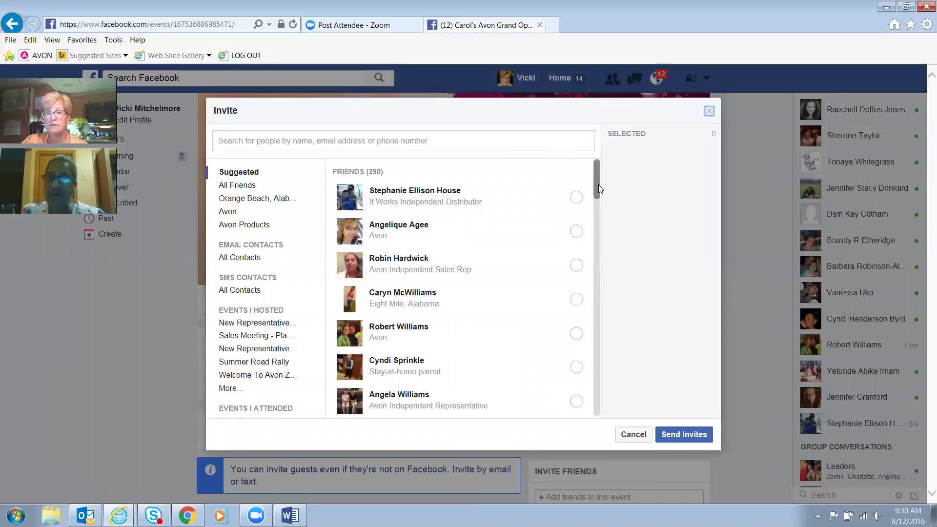
scroll(598, 185, "down", 5)
scroll(598, 224, "down", 6)
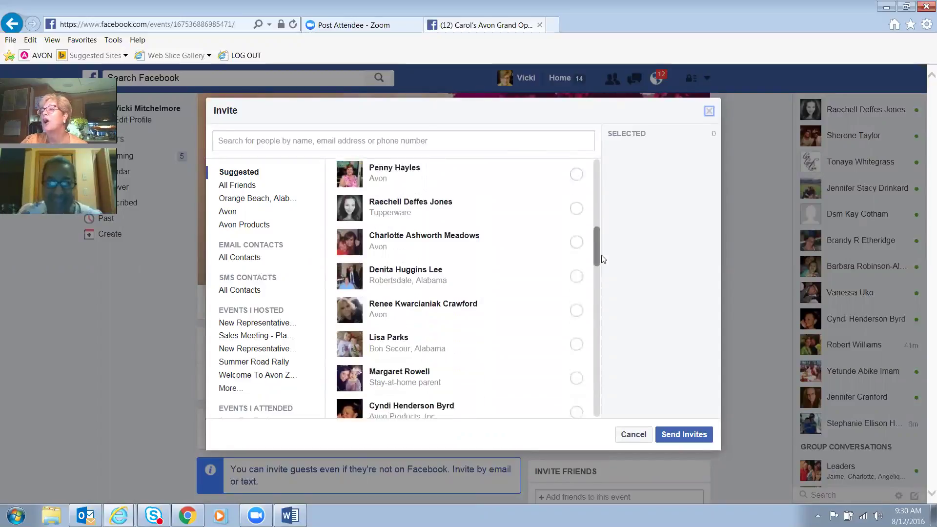
scroll(601, 255, "down", 5)
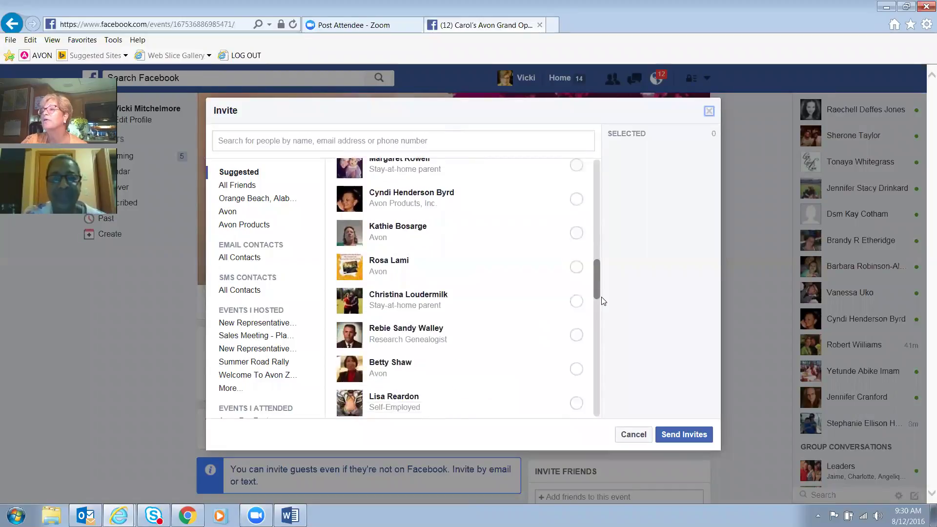
scroll(601, 299, "down", 2)
scroll(603, 313, "down", 2)
scroll(603, 312, "down", 3)
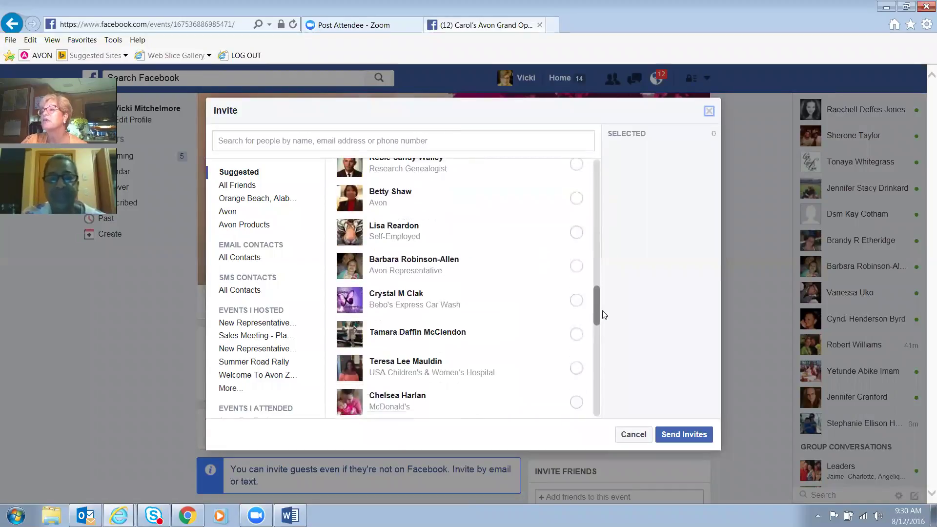
scroll(604, 330, "down", 3)
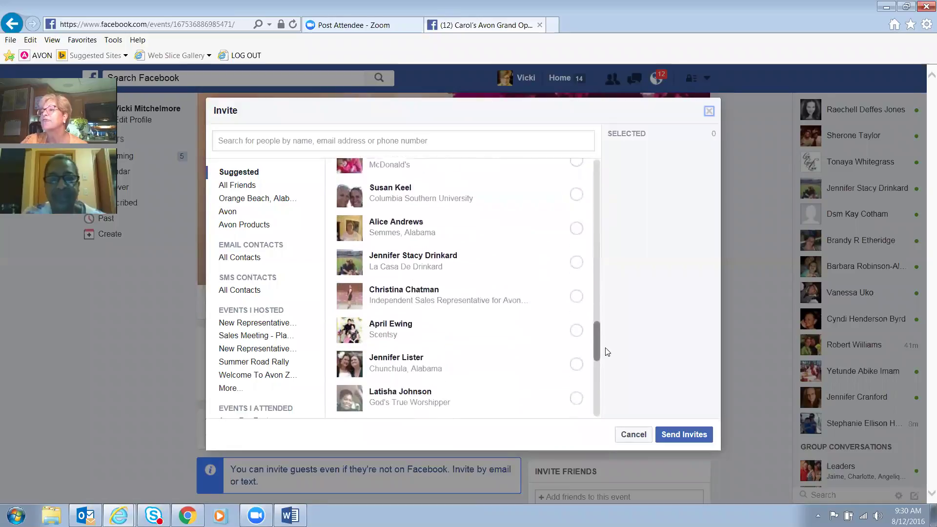
scroll(606, 353, "down", 5)
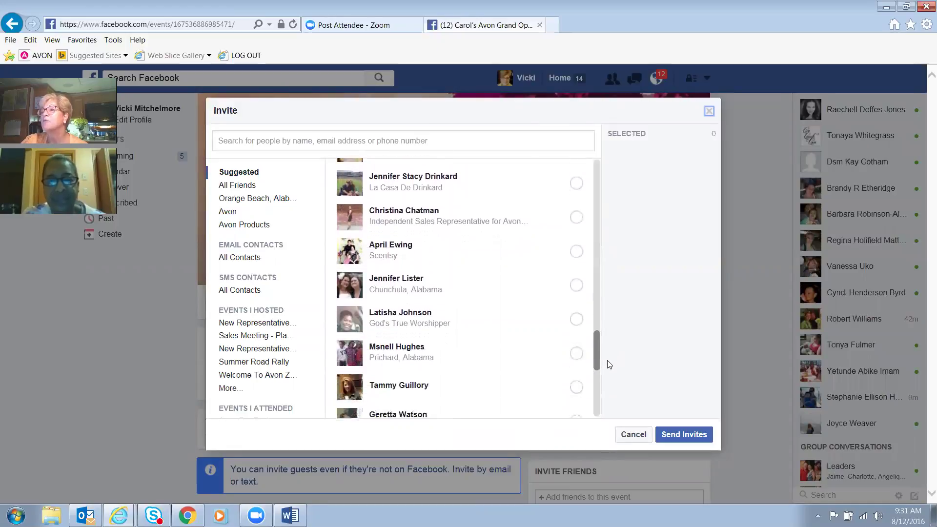
scroll(613, 396, "down", 2)
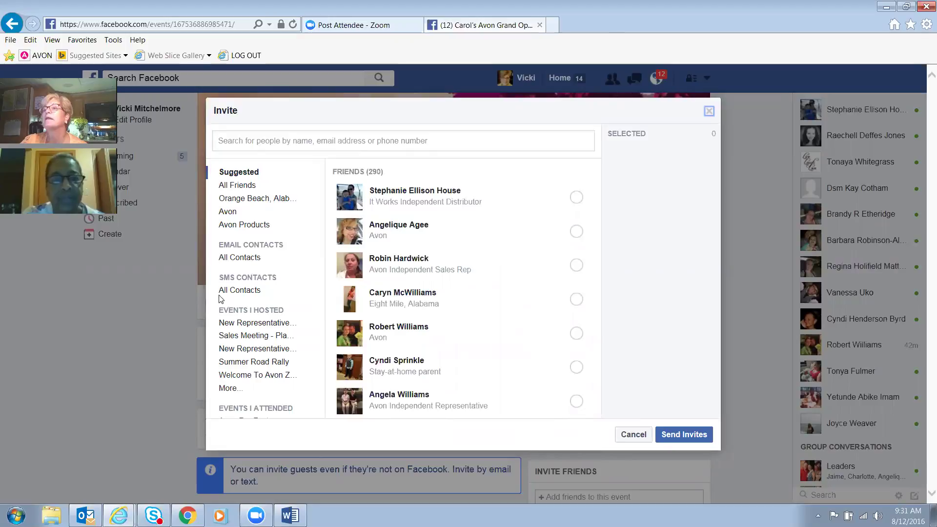
scroll(254, 261, "down", 2)
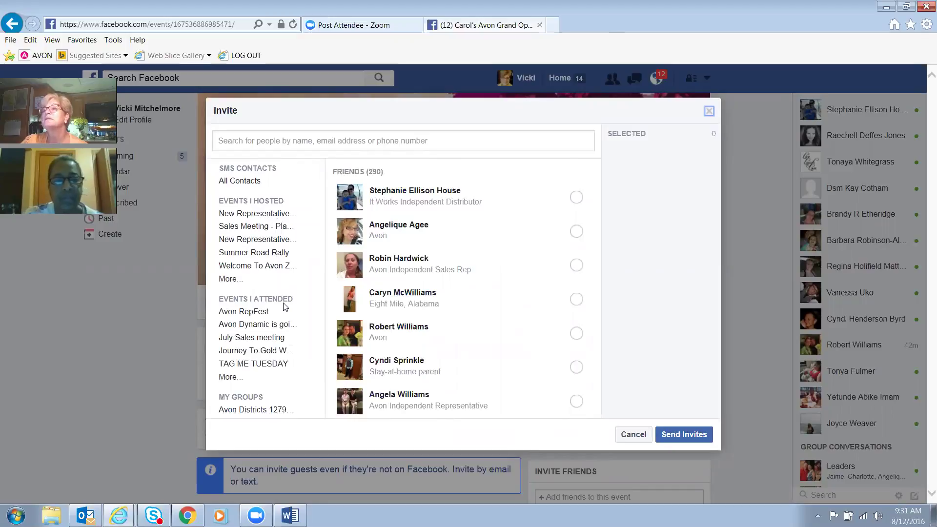
scroll(286, 308, "down", 2)
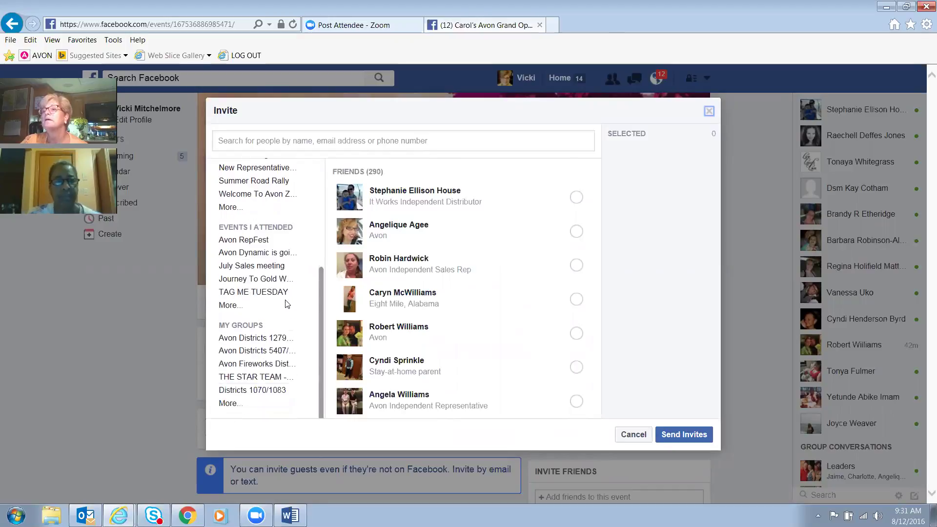
- Limit the invite list to an Avon Districts group and scroll down through the friends
left_click(254, 339)
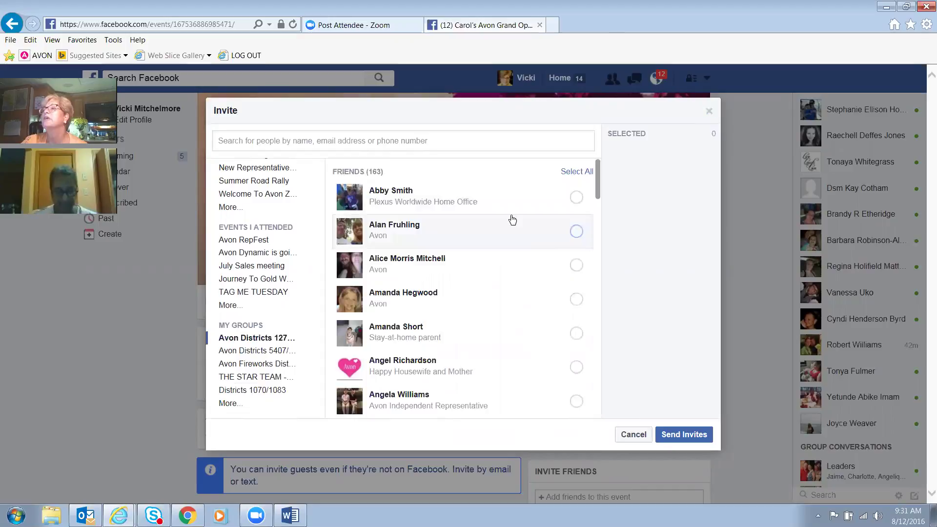
scroll(512, 220, "down", 5)
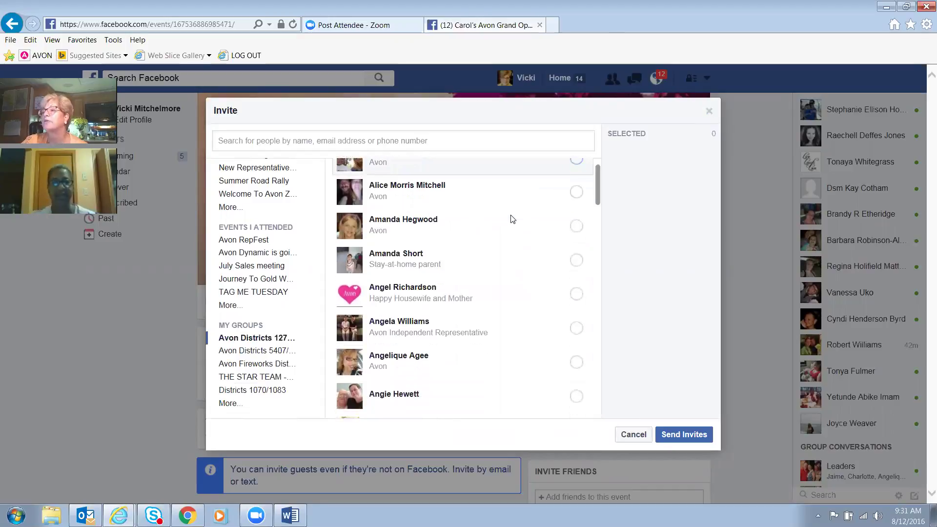
scroll(512, 219, "down", 4)
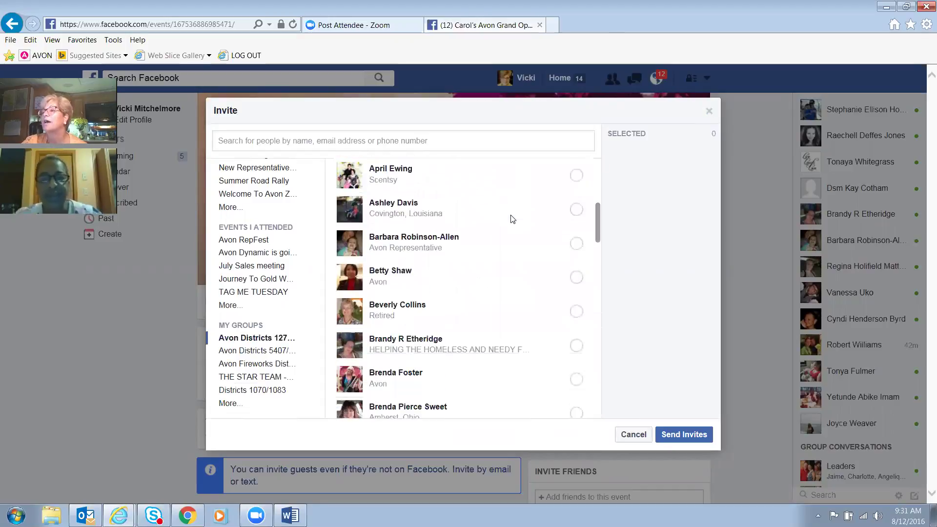
scroll(512, 219, "down", 2)
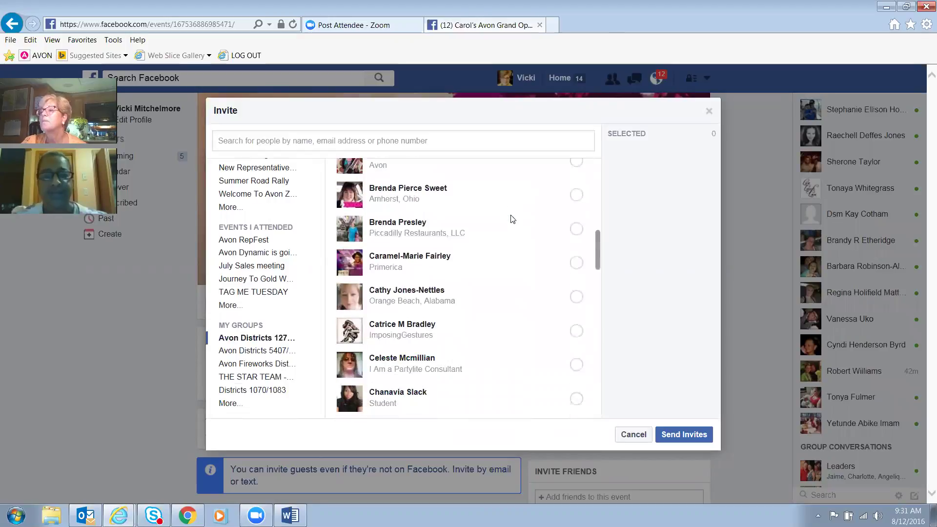
scroll(513, 219, "down", 2)
scroll(513, 219, "down", 2)
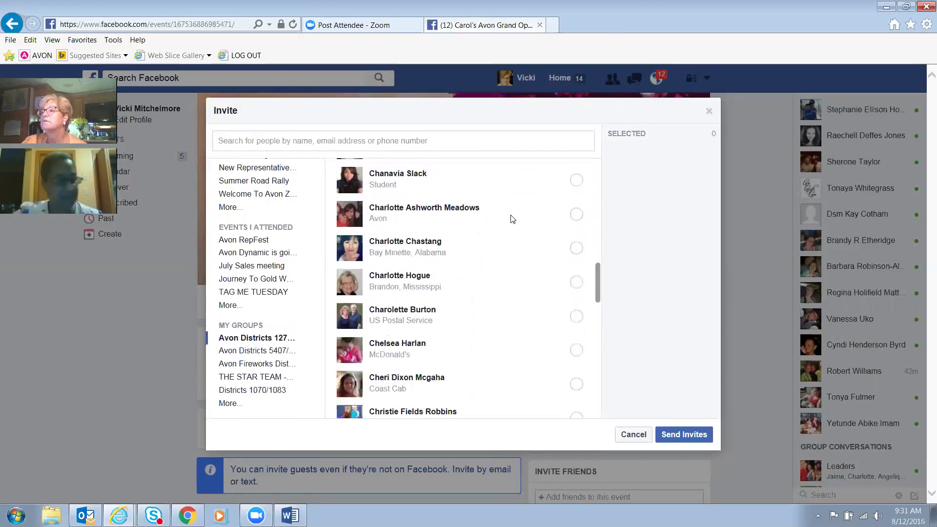
scroll(513, 219, "down", 2)
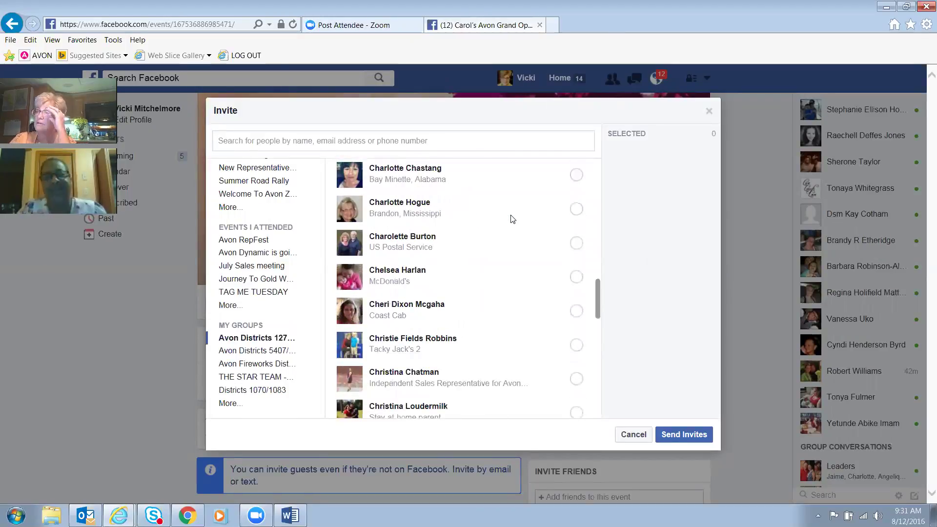
scroll(512, 219, "down", 2)
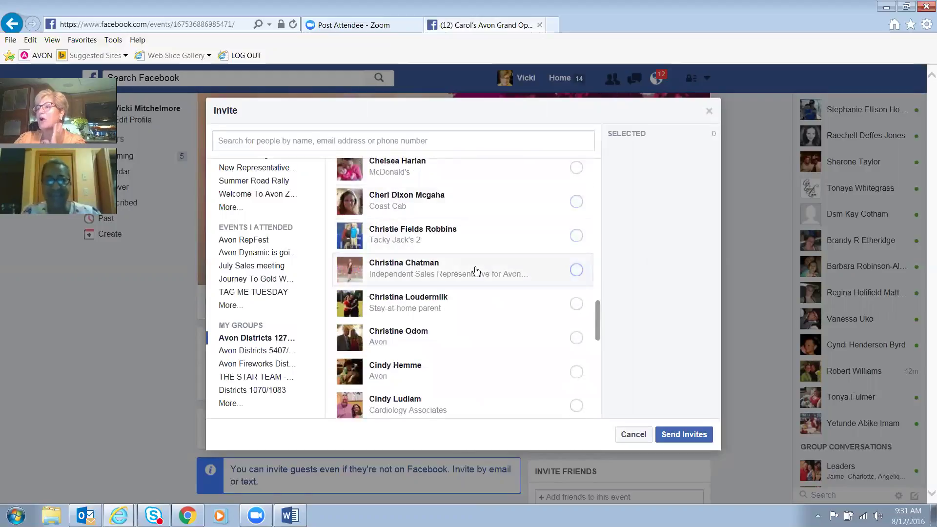
scroll(496, 330, "down", 2)
scroll(496, 330, "down", 4)
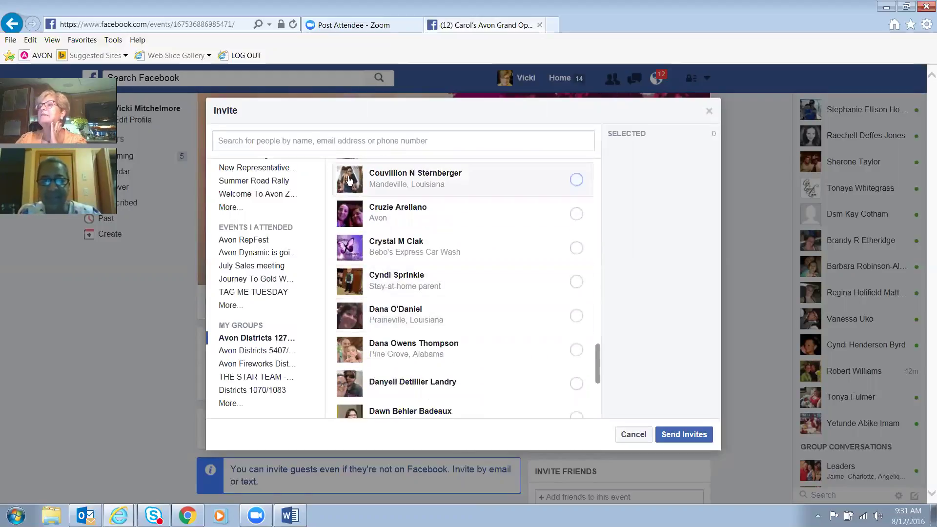
scroll(485, 287, "down", 2)
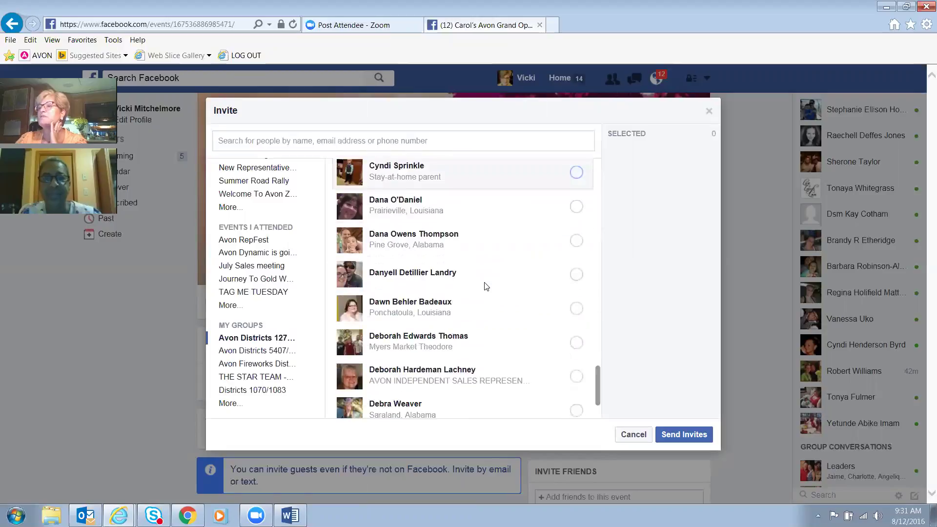
scroll(507, 332, "down", 3)
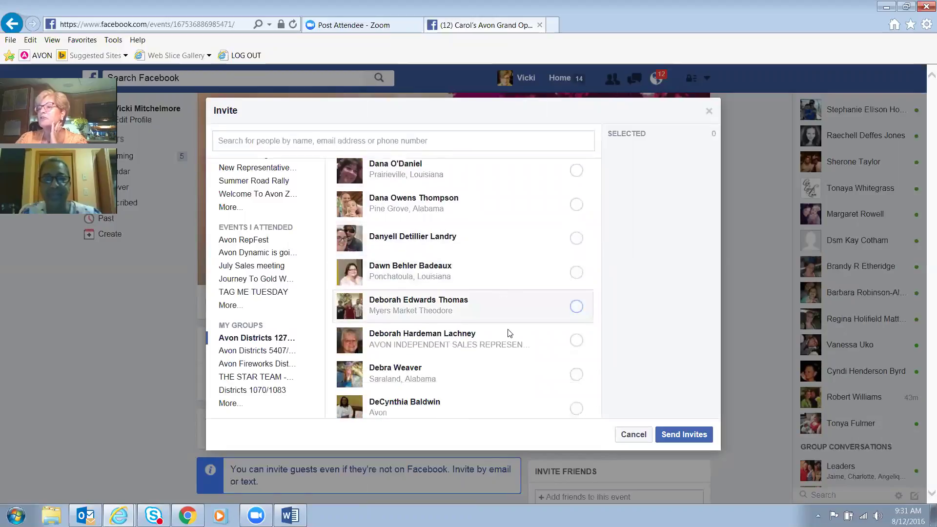
scroll(510, 333, "down", 3)
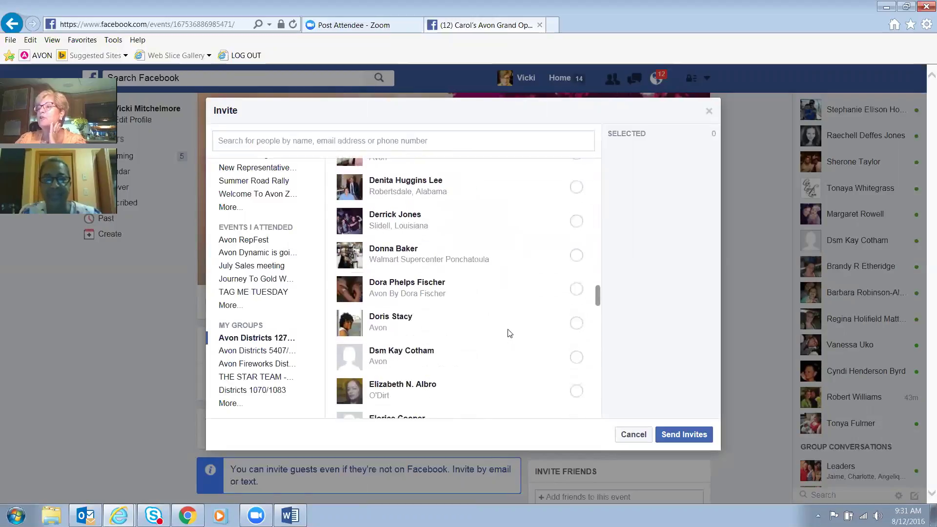
scroll(510, 334, "down", 3)
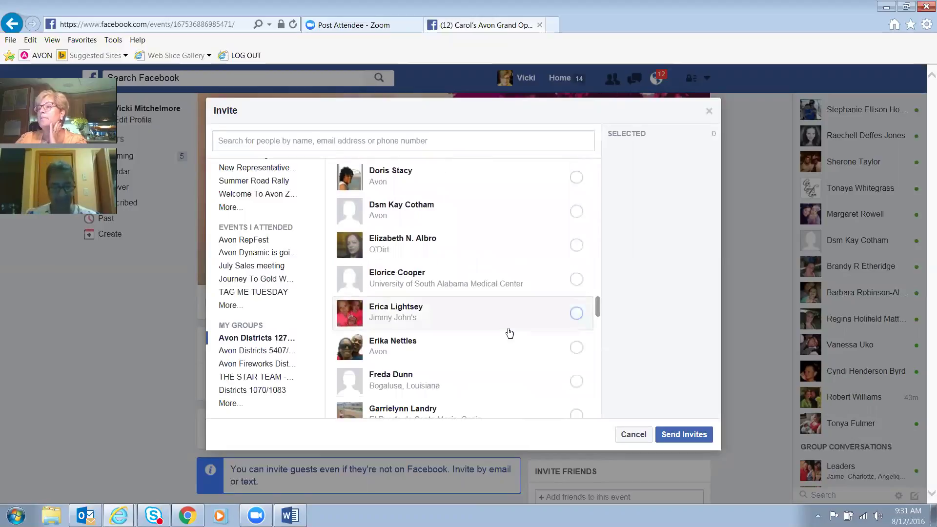
scroll(510, 333, "down", 1)
scroll(509, 332, "down", 3)
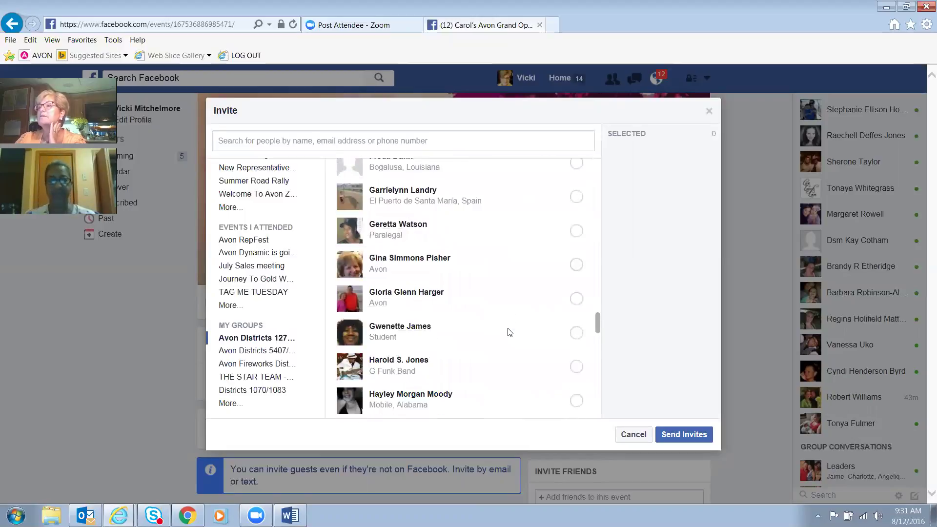
scroll(509, 331, "down", 3)
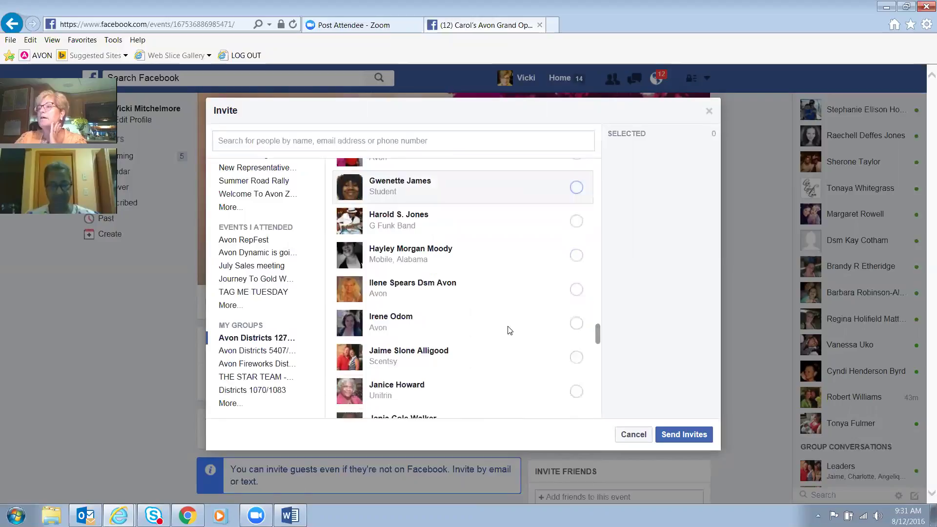
scroll(509, 330, "down", 6)
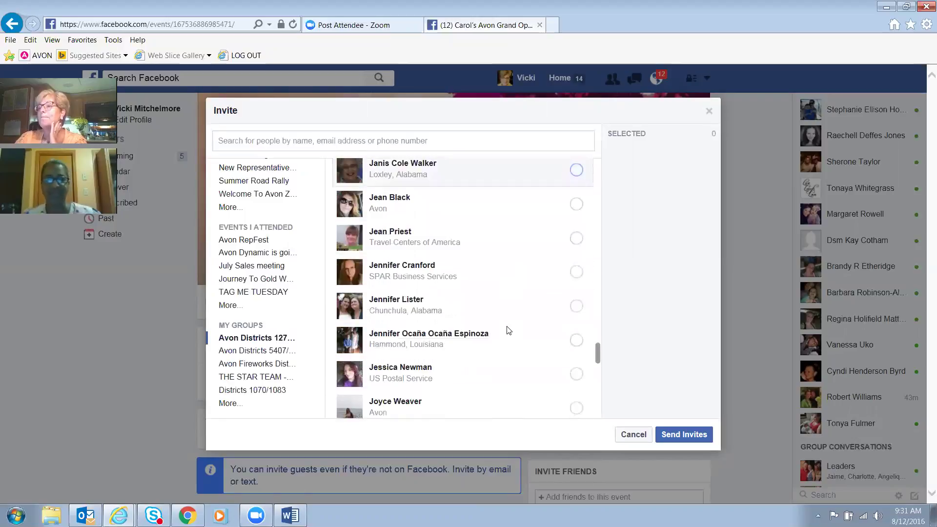
scroll(509, 330, "down", 2)
scroll(509, 330, "down", 1)
- Scroll on to the last names at the end of the friends list, then select the search box
scroll(509, 331, "down", 2)
scroll(509, 330, "down", 2)
scroll(509, 330, "down", 3)
scroll(509, 330, "down", 3)
scroll(509, 330, "down", 2)
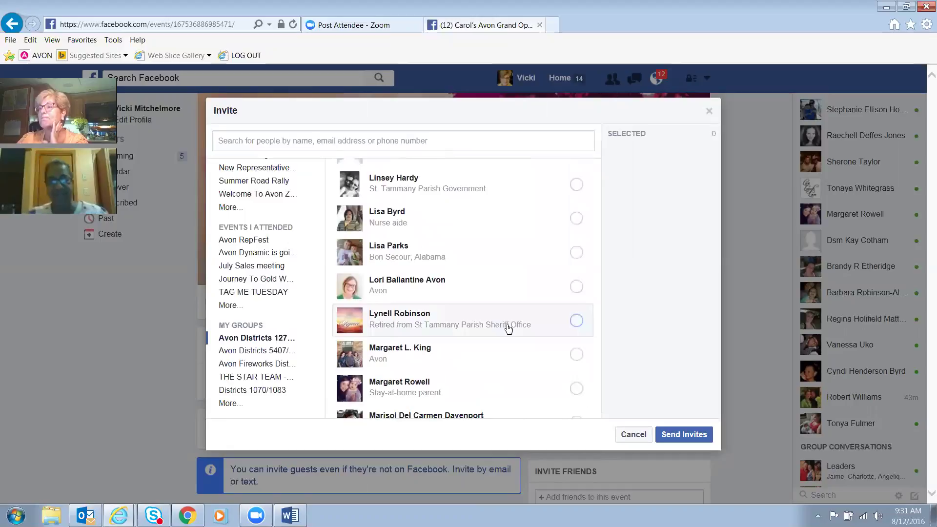
scroll(509, 330, "down", 3)
scroll(509, 330, "down", 3)
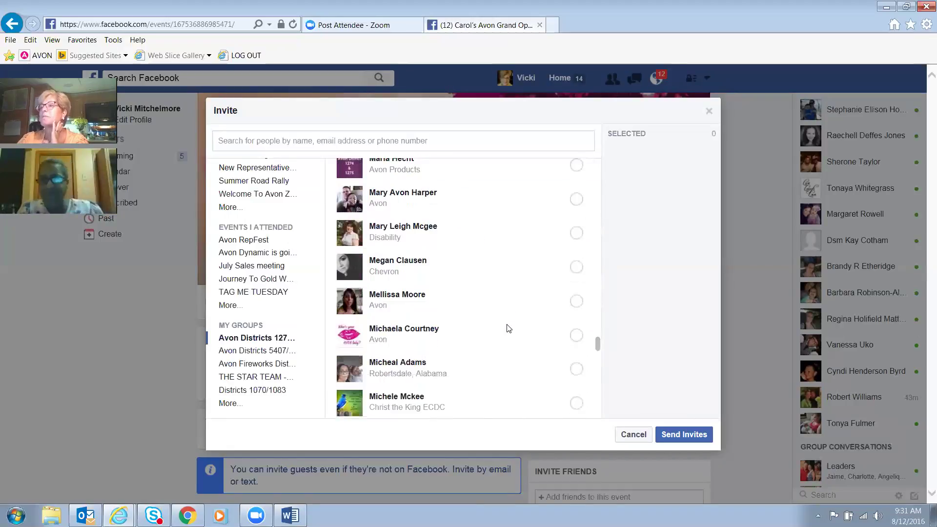
scroll(509, 328, "down", 3)
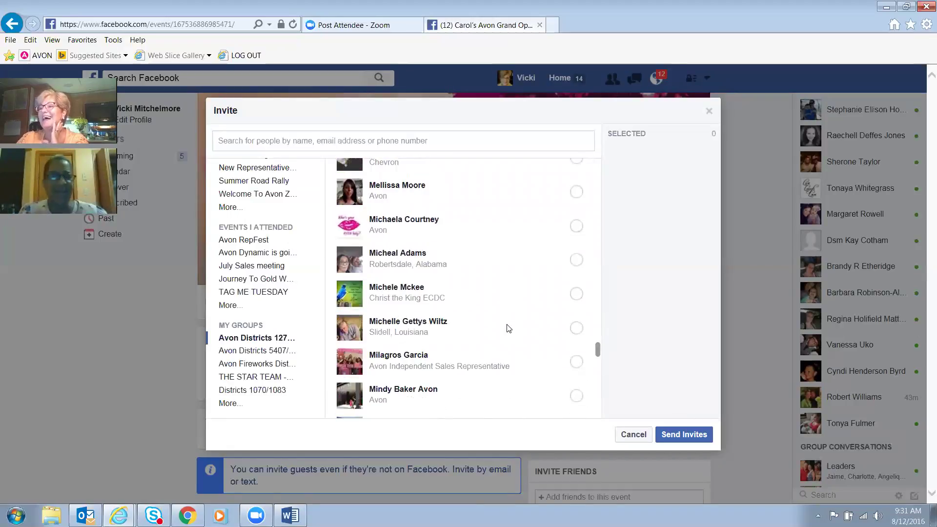
scroll(509, 329, "down", 3)
scroll(509, 328, "down", 5)
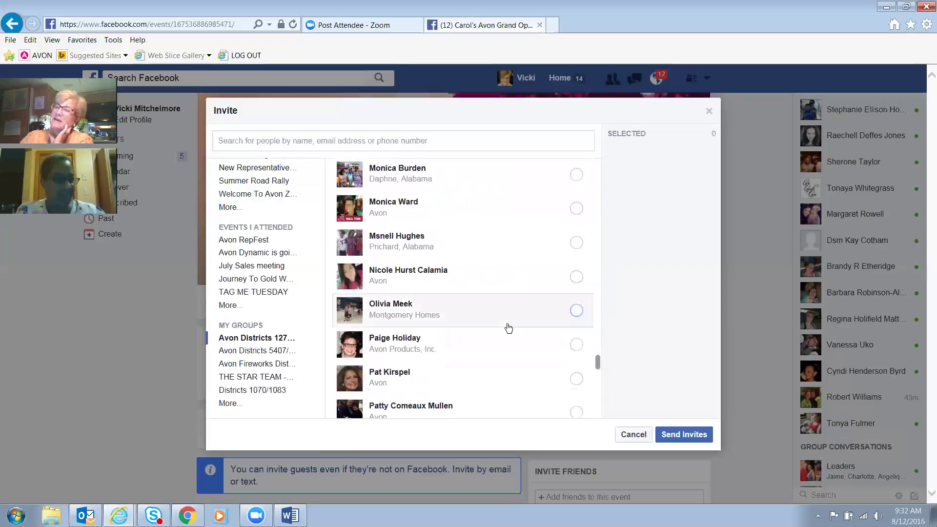
scroll(509, 328, "down", 3)
scroll(509, 329, "down", 3)
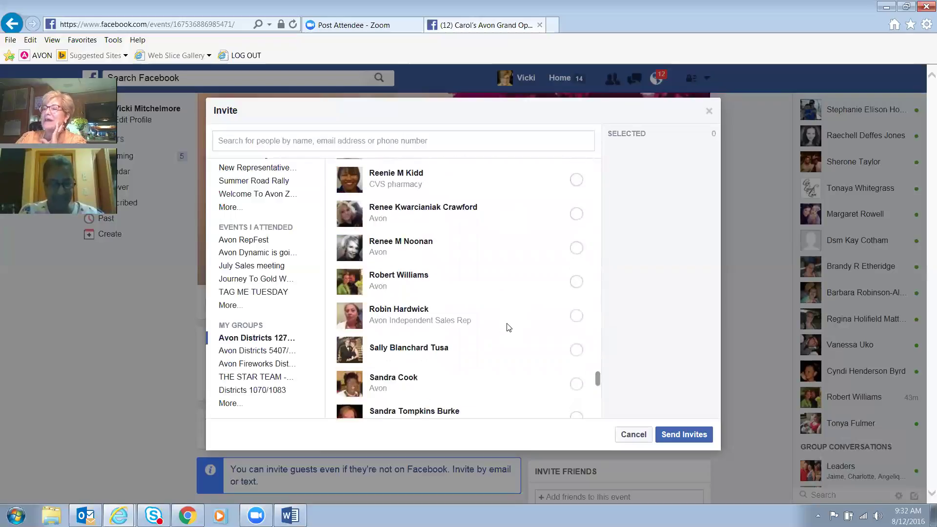
scroll(509, 328, "down", 2)
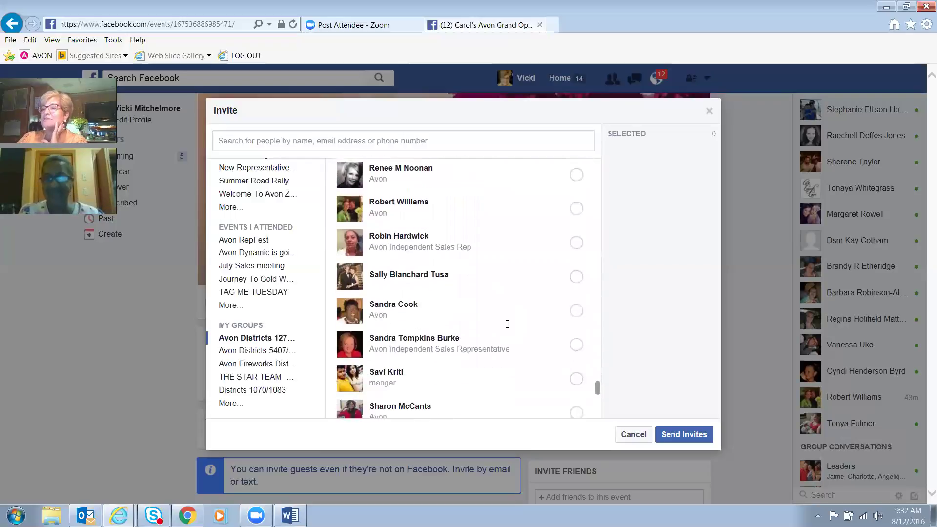
scroll(509, 328, "down", 3)
scroll(509, 328, "down", 3)
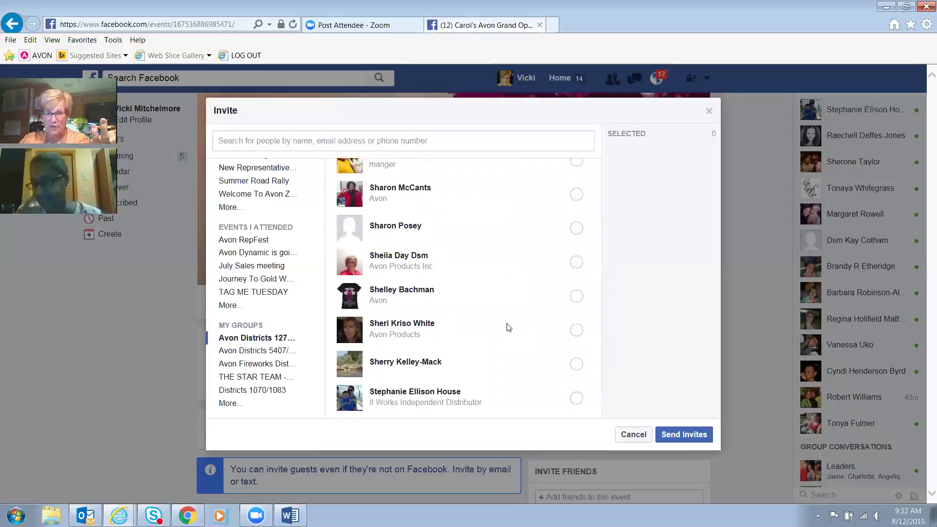
scroll(509, 327, "down", 4)
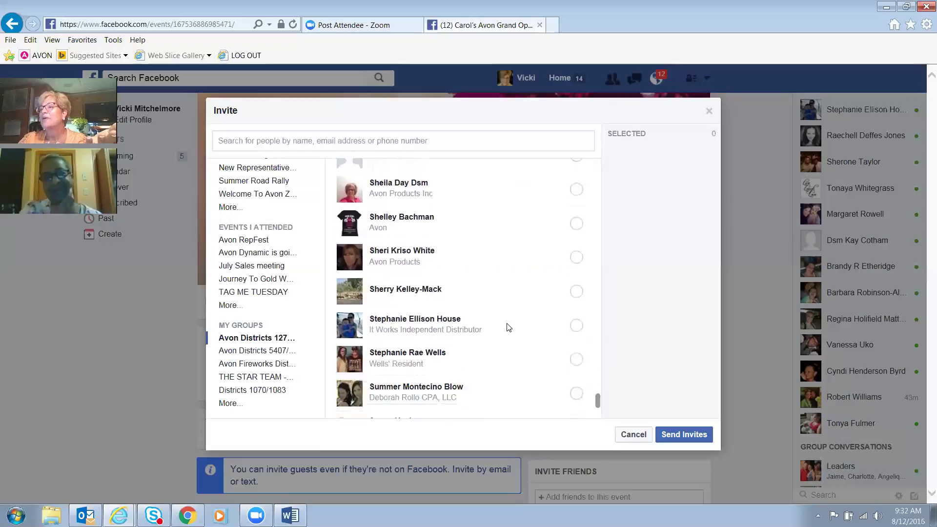
scroll(509, 327, "down", 3)
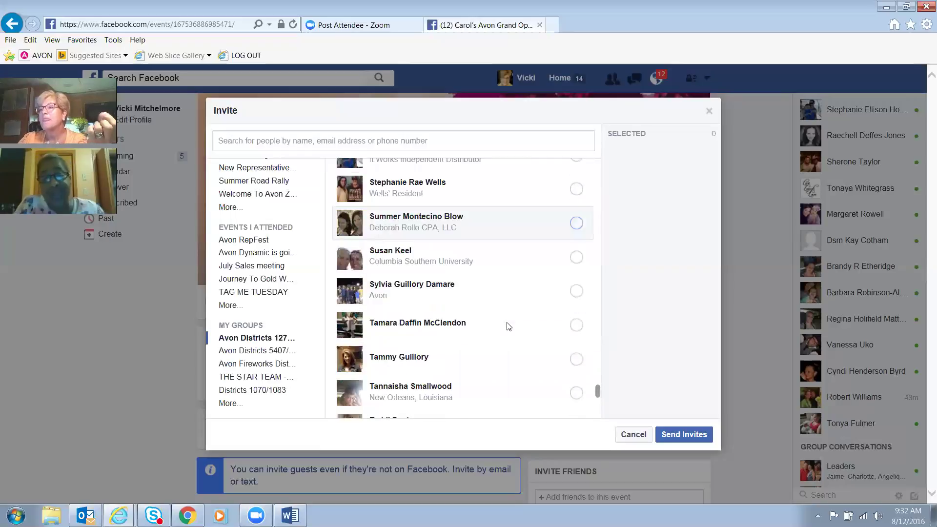
scroll(509, 327, "down", 3)
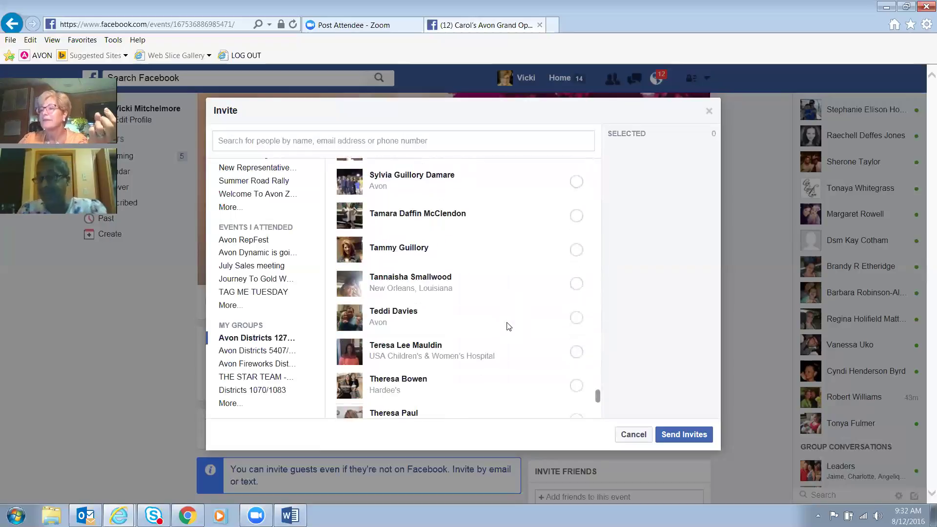
scroll(509, 327, "down", 4)
scroll(509, 327, "down", 3)
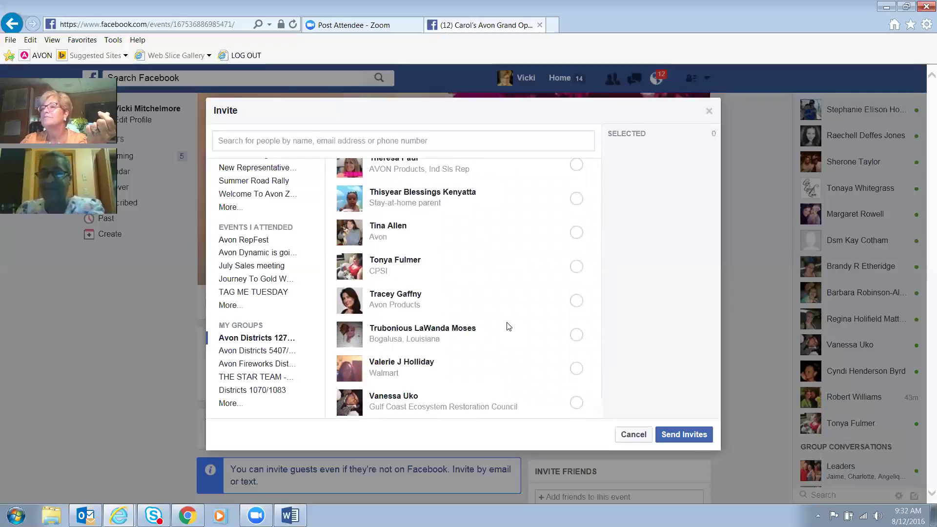
scroll(509, 327, "down", 2)
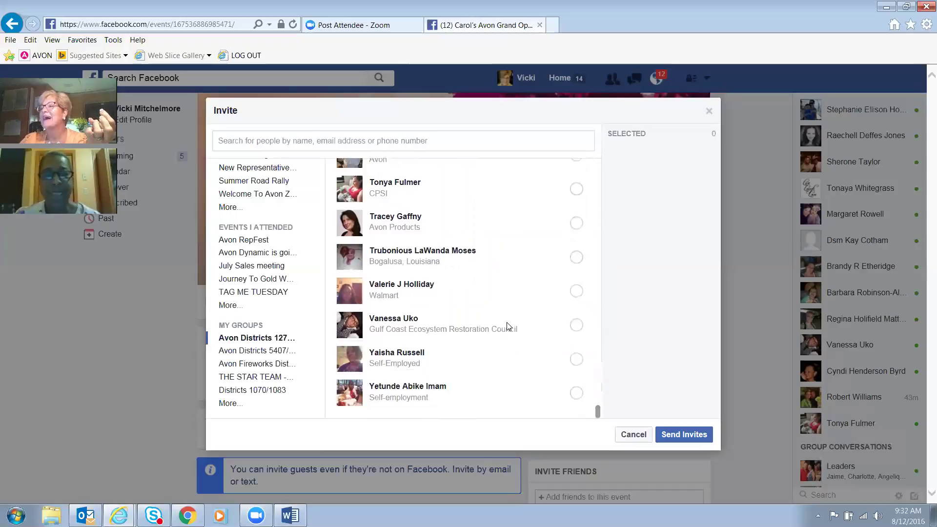
scroll(508, 312, "up", 13)
left_click(418, 145)
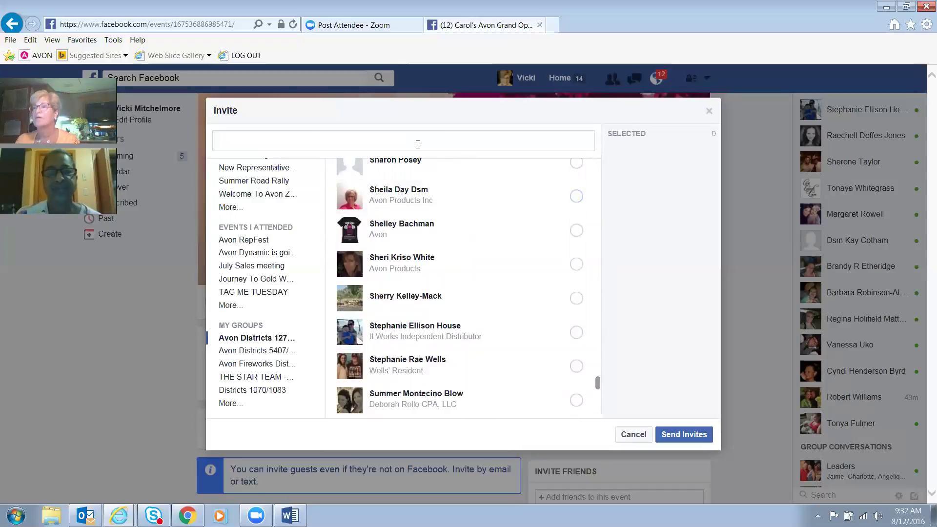
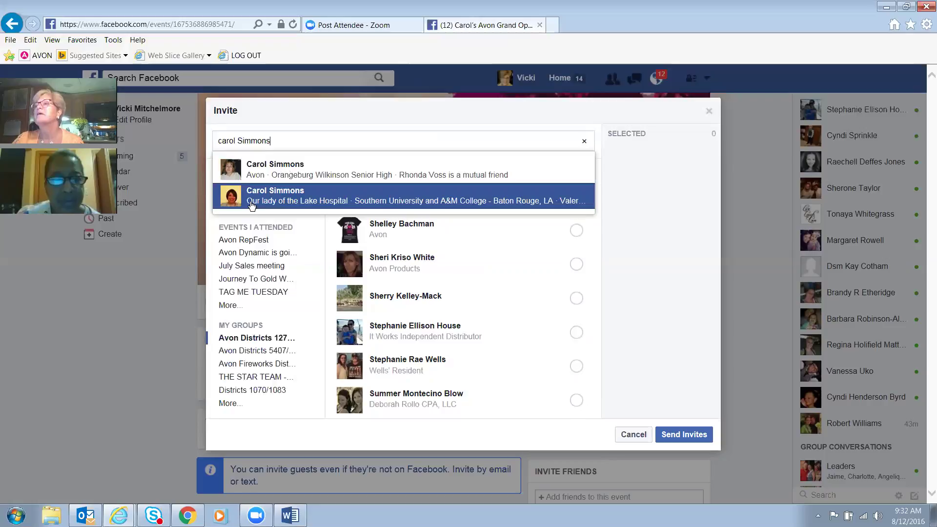
left_click(303, 138)
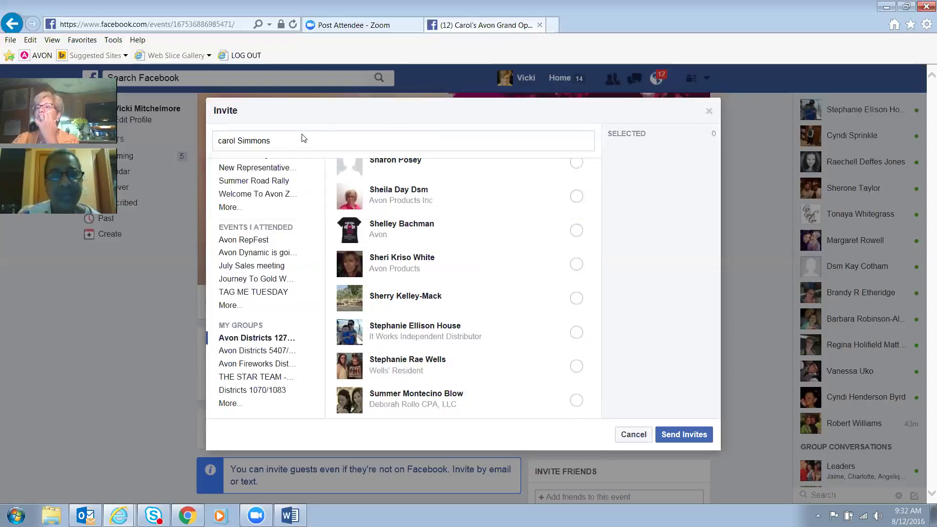
triple_click(297, 140)
key("BackSpace")
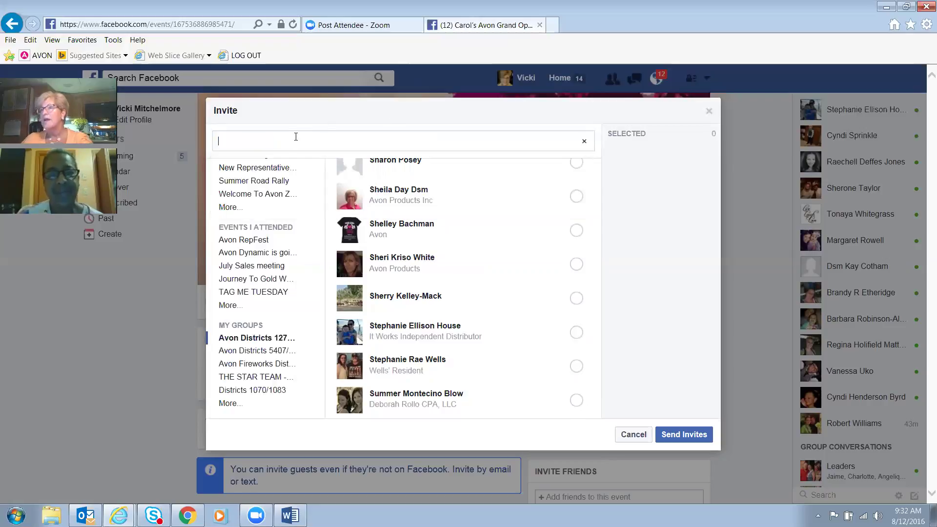
- Cancel the Invite dialog, returning to the event page with 0 invited
left_click(708, 111)
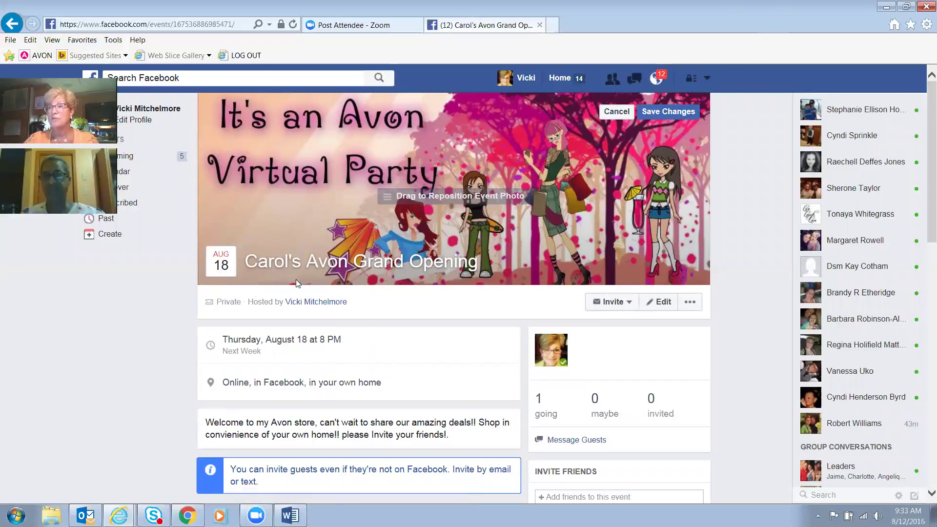
left_click(371, 264)
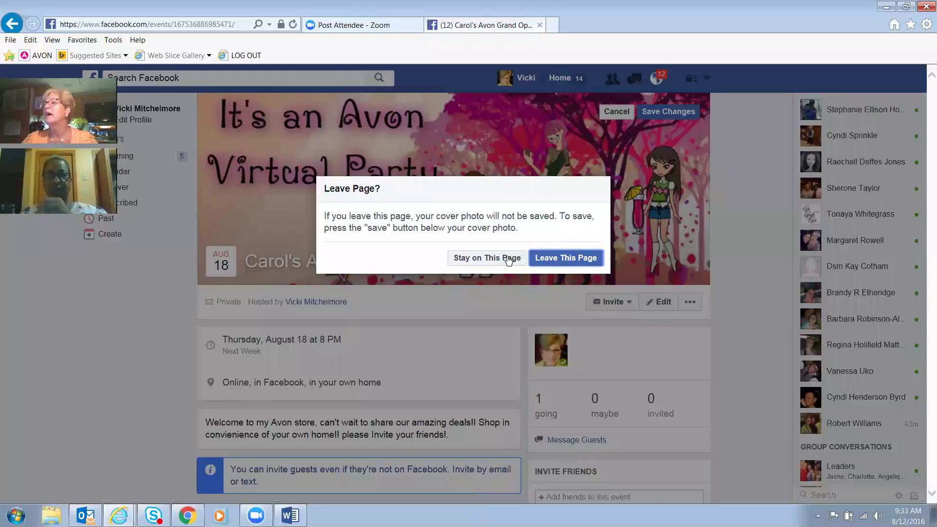
left_click(477, 263)
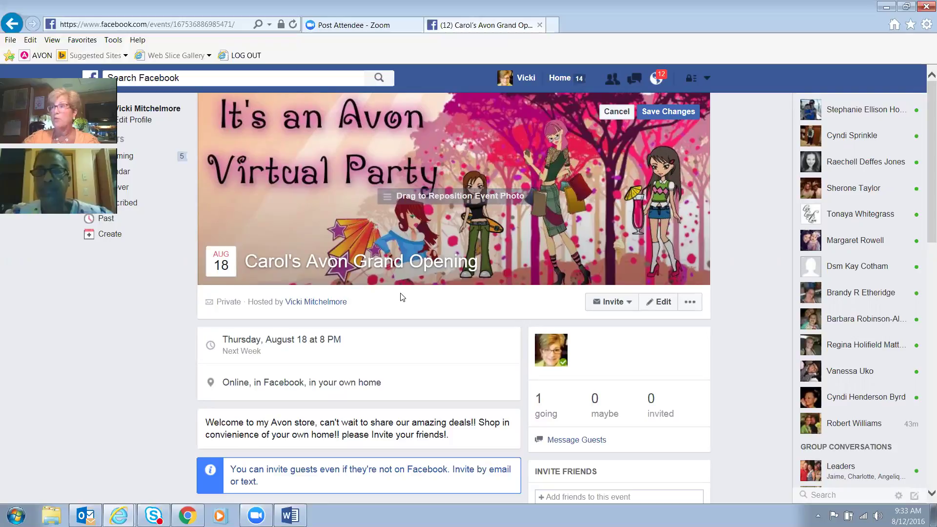
left_click(656, 78)
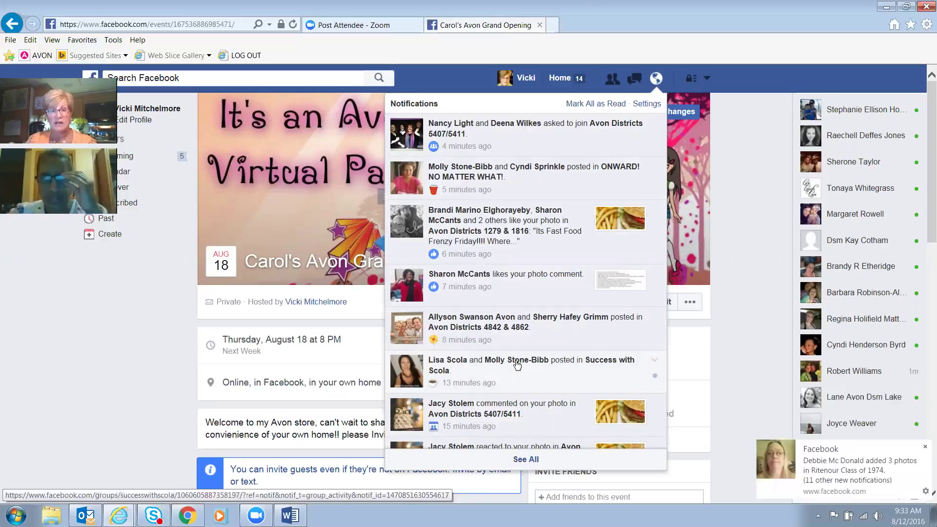
left_click(753, 132)
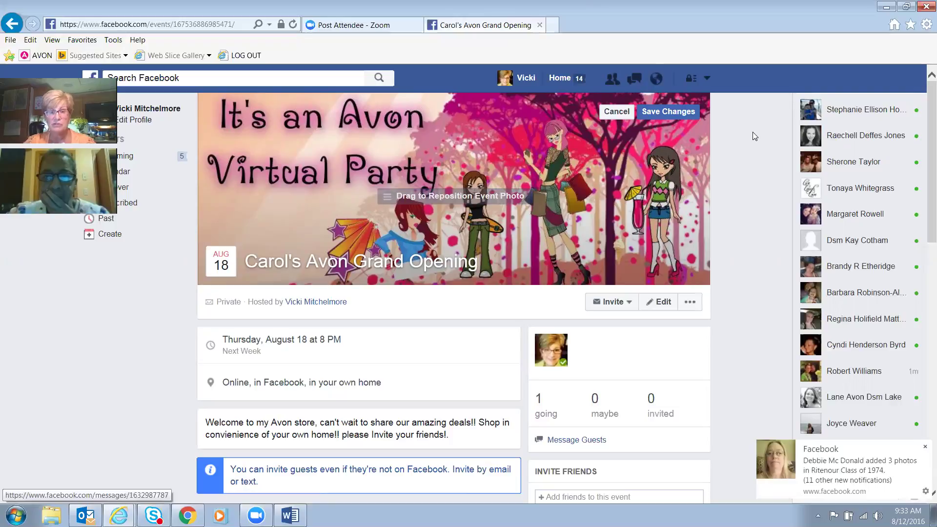